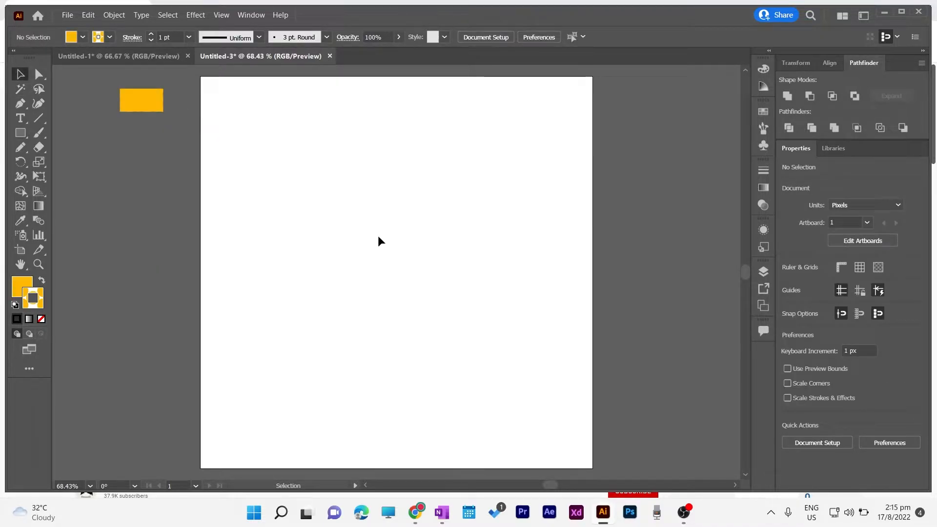
Remove the stroke from the small yellow rectangle beside the artboard and check its fill's hex code
left_click(41, 320)
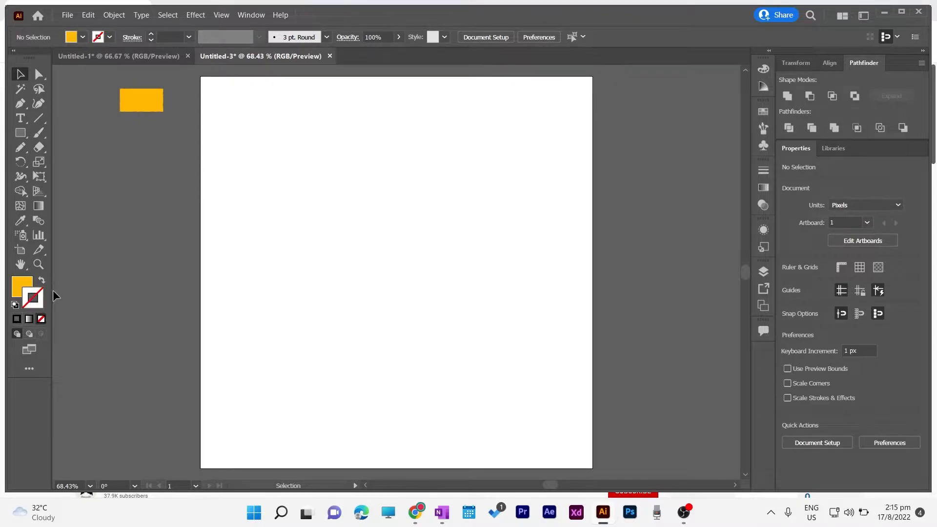
left_click(135, 108)
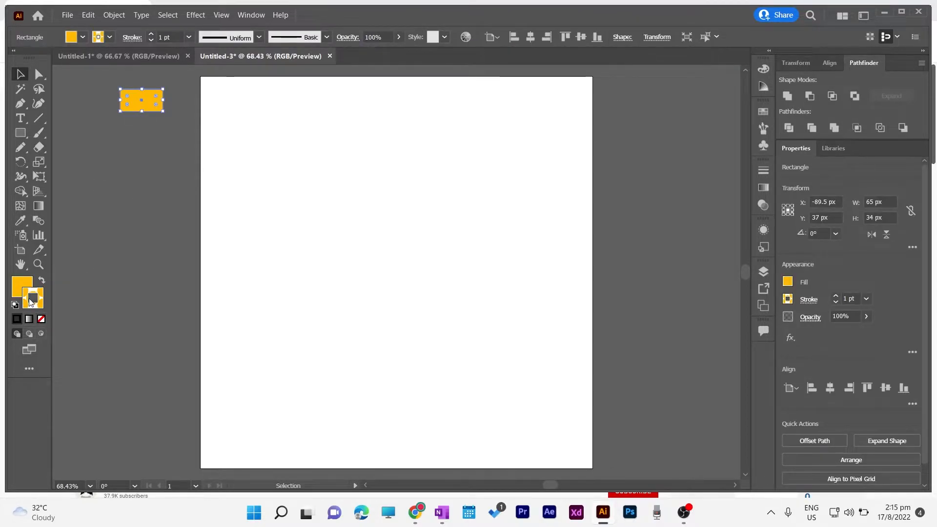
left_click(42, 319)
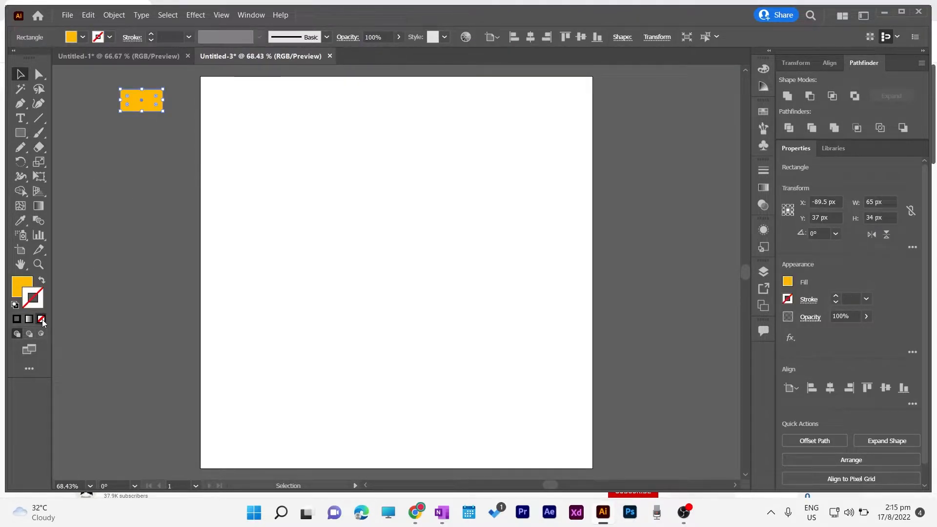
left_click(25, 285)
left_click(126, 229)
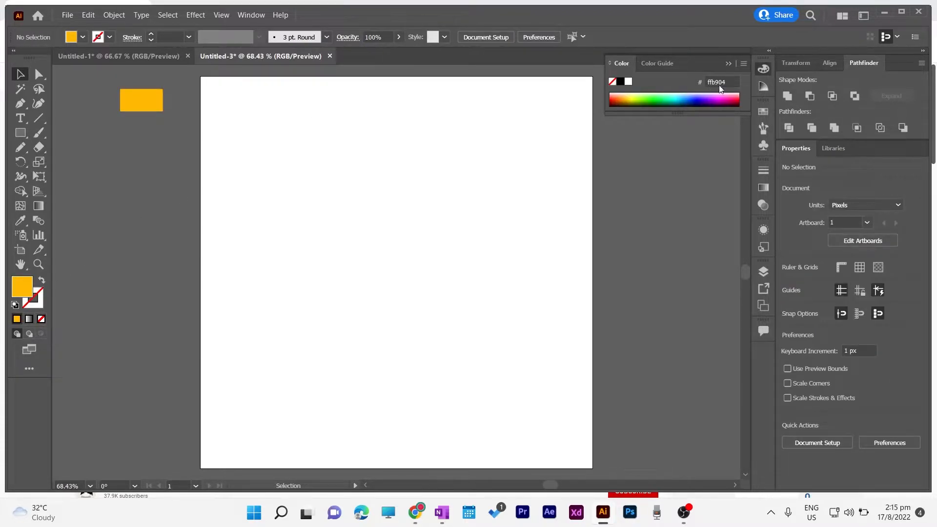
left_click(728, 63)
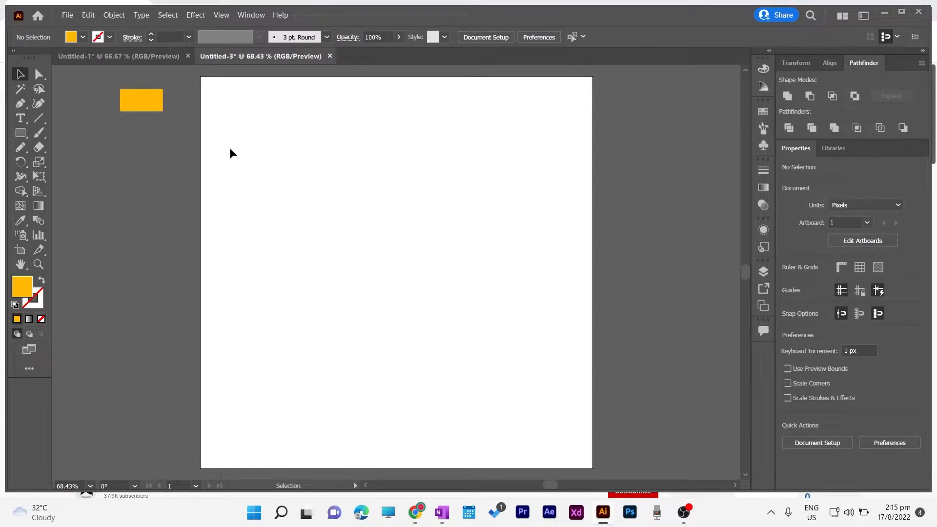
Place the portrait photo of the red-haired woman into the document
left_click(67, 15)
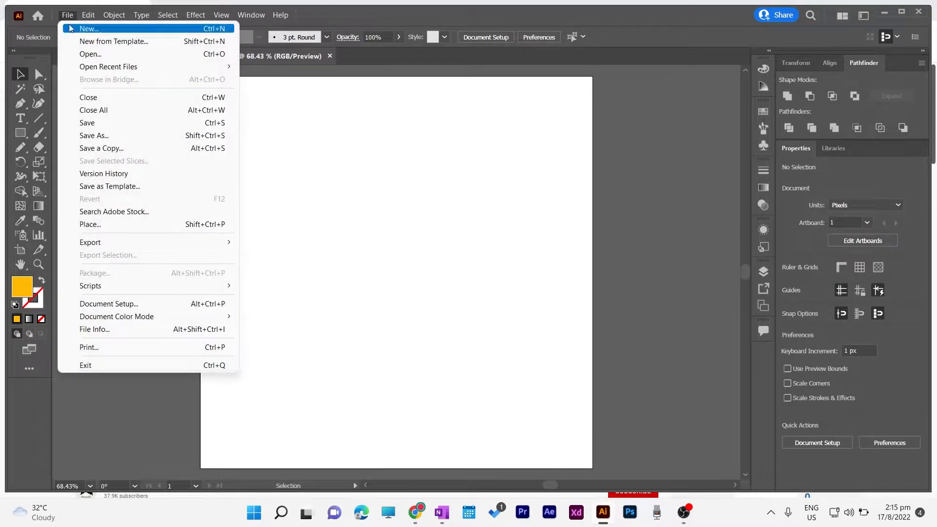
left_click(90, 224)
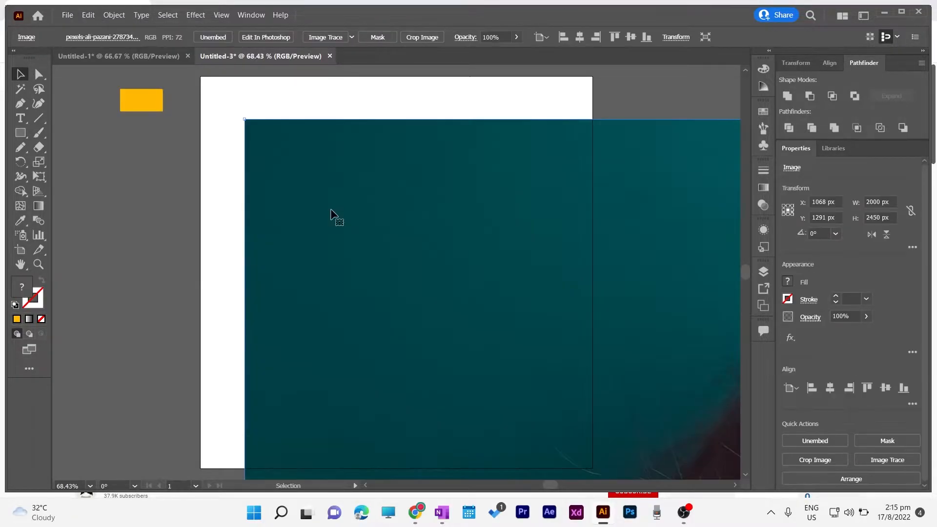
key("ctrl+minus")
key("ctrl+minus")
key("ctrl+minus")
key("ctrl+minus")
key("ctrl+minus")
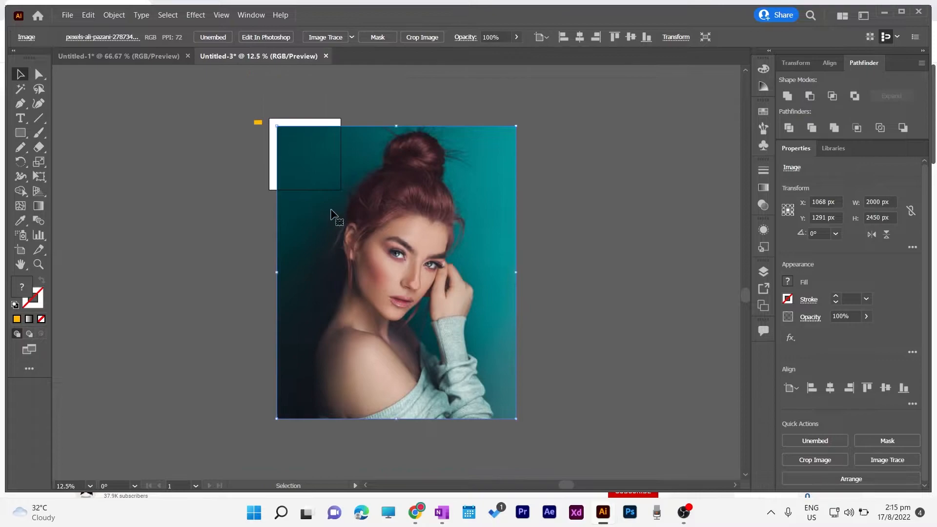
Scale the portrait photo down to about 392 × 480 px and position it along the artboard's right edge
left_click_drag(522, 127, 337, 142)
left_click(397, 169)
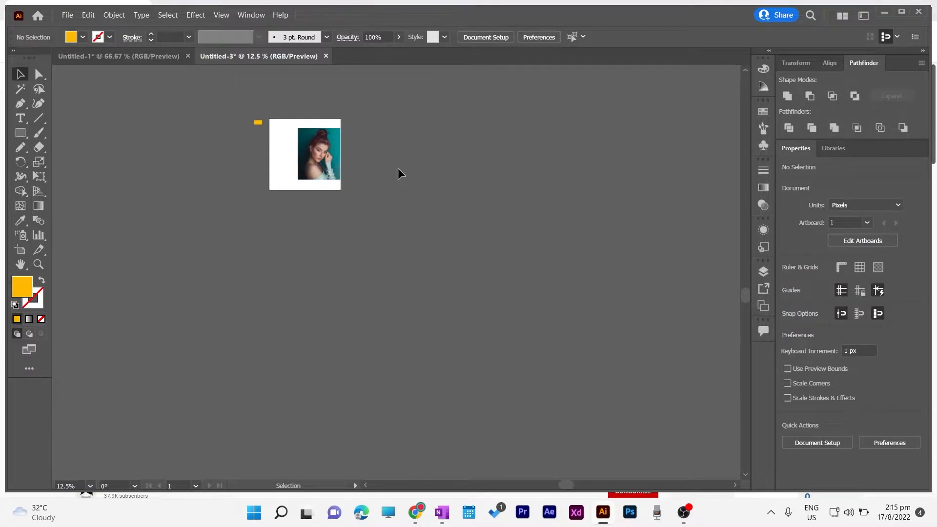
key("ctrl+0")
left_click(485, 222)
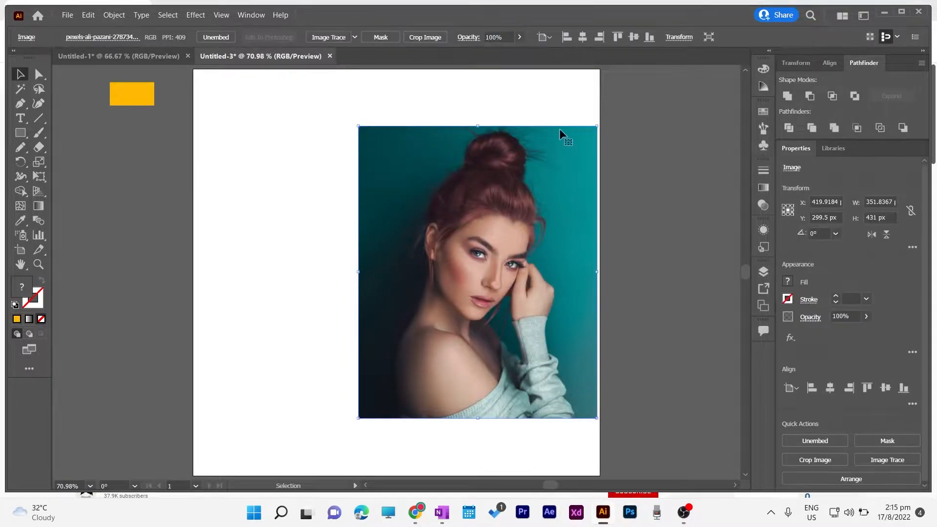
left_click_drag(472, 276, 478, 246)
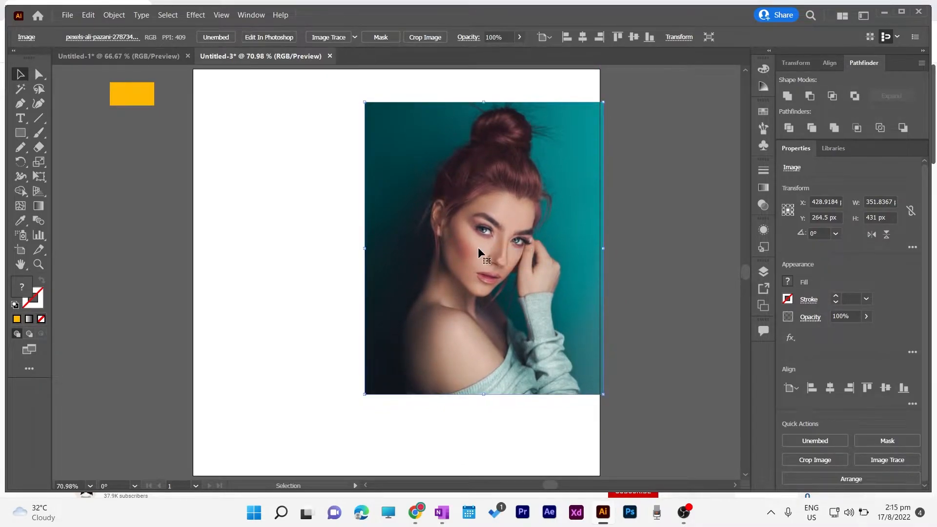
left_click_drag(367, 104, 337, 178)
Draw a yellow circle over the portrait photo, scale it to about 342 px across and center it on the face
scroll(617, 281, "down", 3)
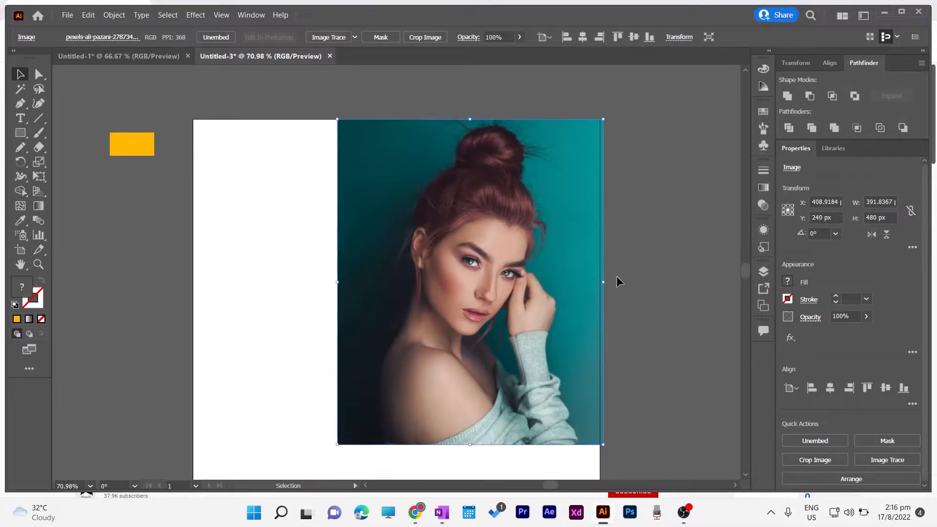
left_click_drag(23, 135, 73, 161)
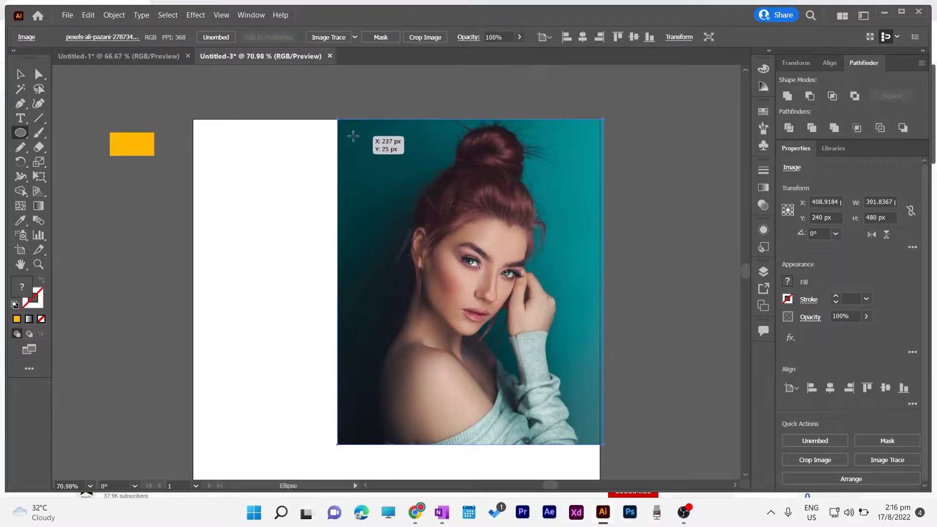
left_click_drag(348, 129, 624, 398)
left_click(23, 79)
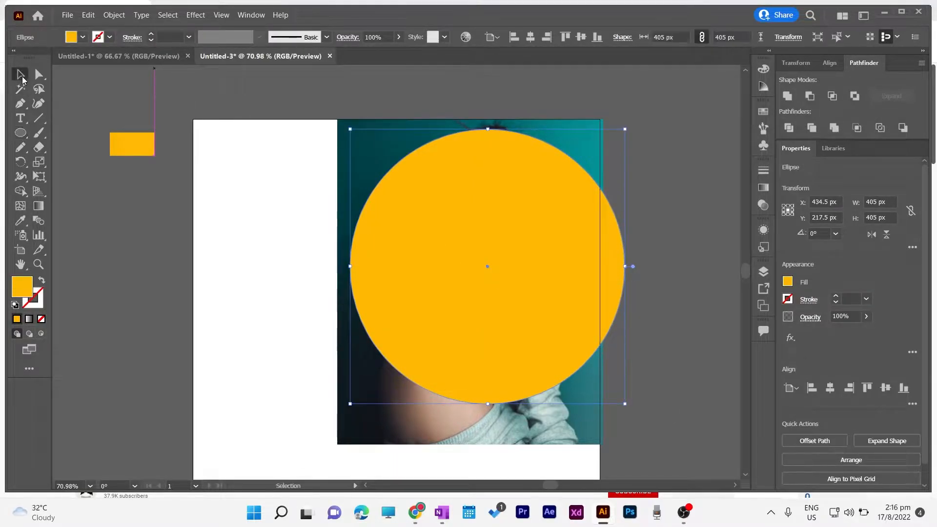
left_click_drag(482, 290, 469, 287)
left_click_drag(336, 399, 379, 366)
left_click_drag(516, 281, 498, 284)
Try masking the photo with the yellow circle as a clipping mask, and undo the mask
left_click(345, 181, "shift")
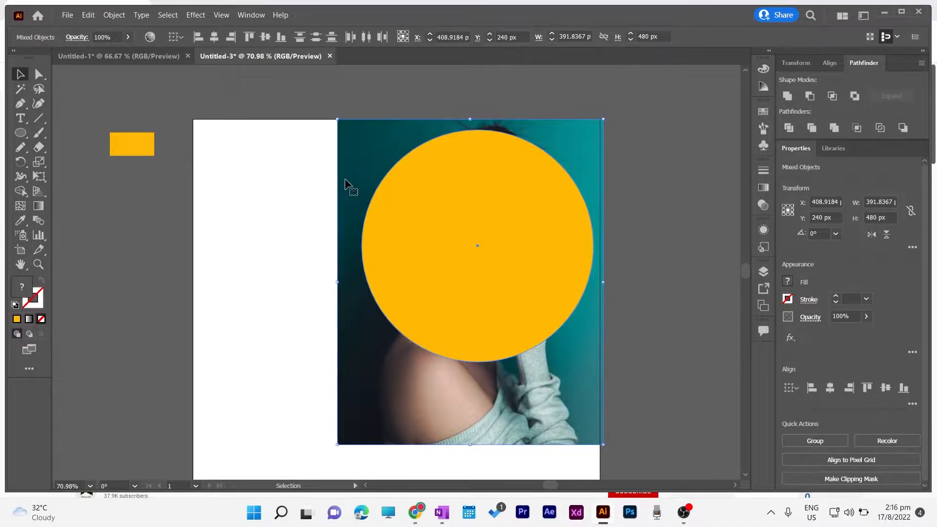
right_click(428, 195)
left_click(504, 306)
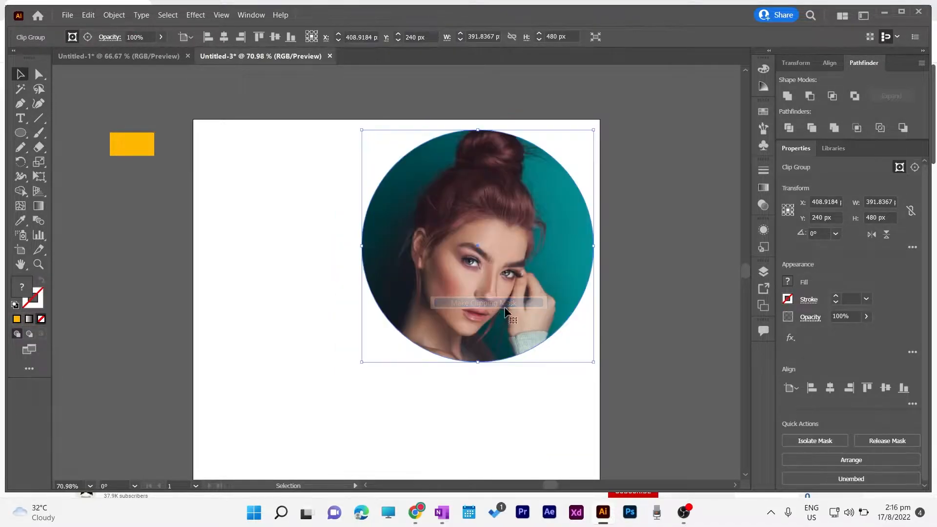
scroll(637, 330, "down", 2)
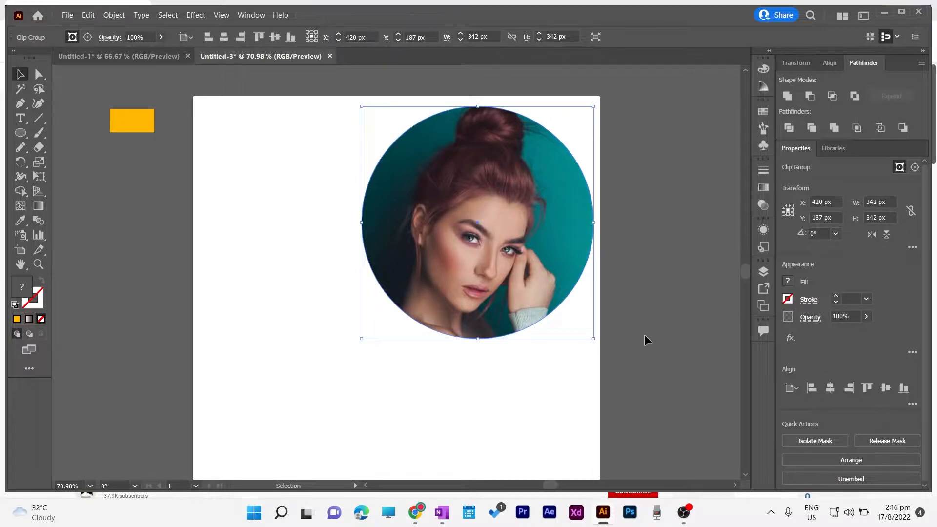
scroll(644, 334, "down", 1)
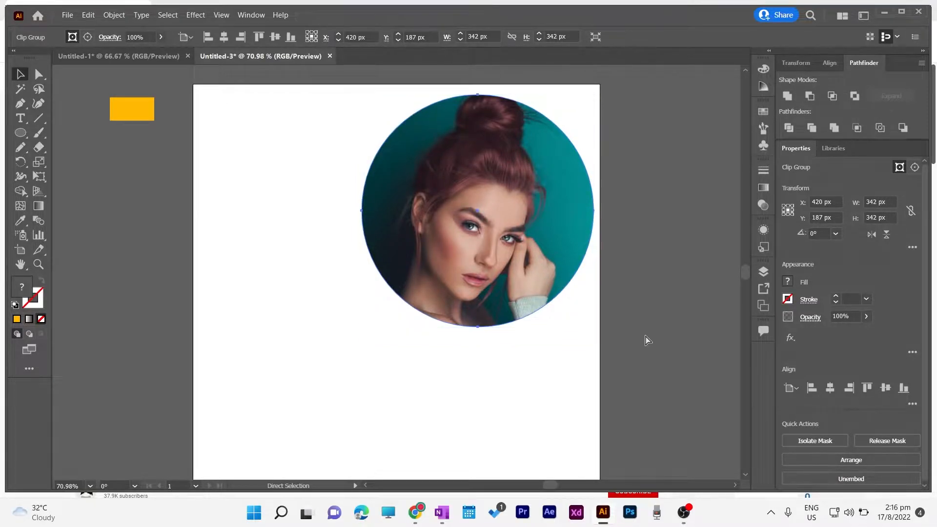
key("ctrl+z")
left_click(616, 315)
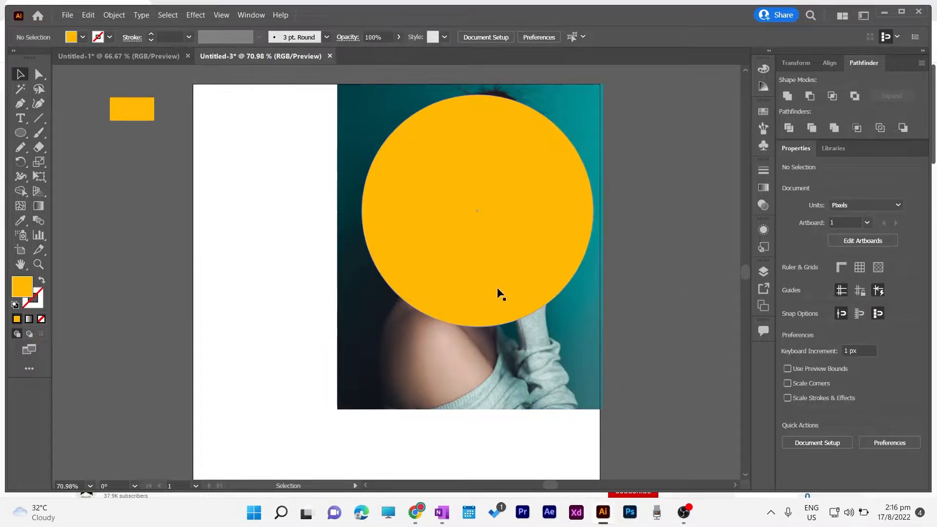
Enlarge the yellow circle to about 387 px across and reposition it over the portrait photo
left_click(596, 94)
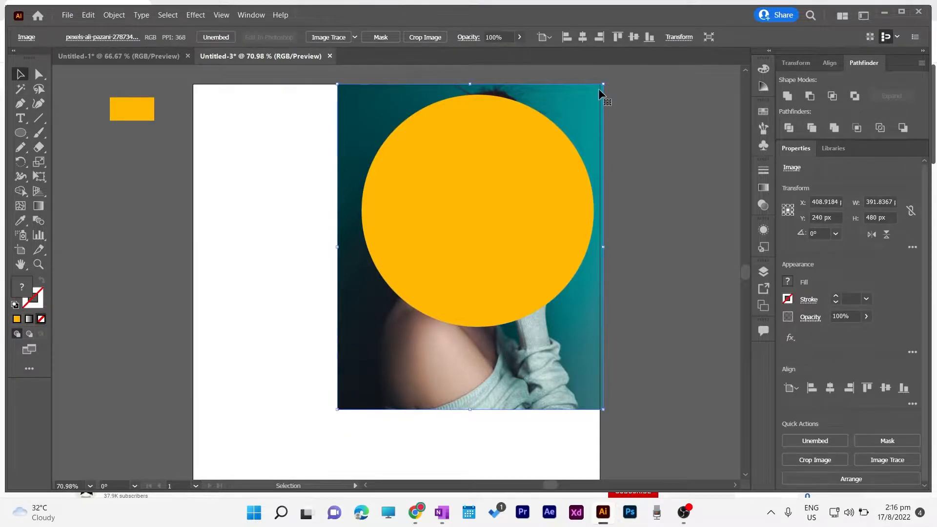
left_click(464, 255)
left_click_drag(361, 327, 332, 380)
left_click(332, 380)
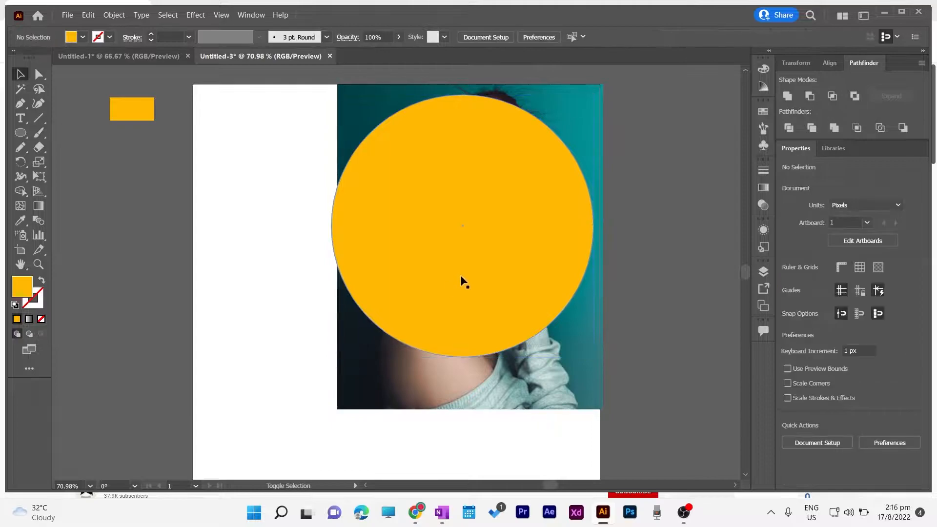
left_click_drag(467, 268, 481, 268)
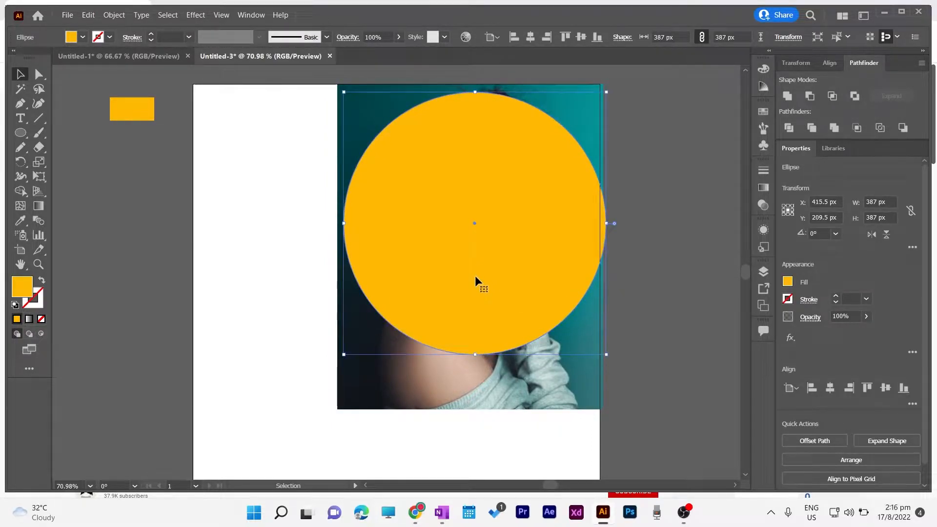
Enlarge the portrait photo to about 430 × 527 px and shift it up behind the circle
left_click(537, 405)
left_click_drag(608, 410, 629, 442)
left_click_drag(551, 386, 532, 361)
Resize the yellow circle to about 428 px across and align it with the photo's side edges
left_click(466, 332)
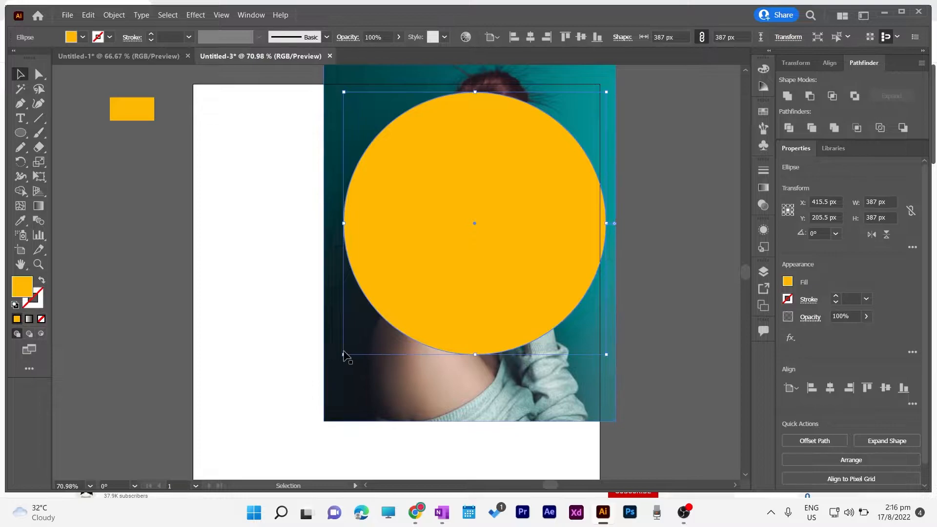
left_click_drag(344, 354, 309, 397)
left_click_drag(435, 291, 445, 280)
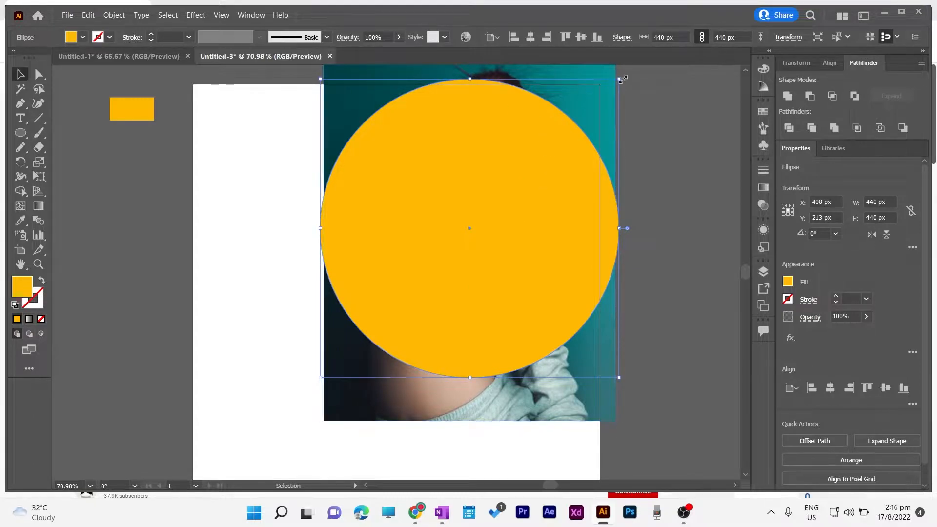
left_click_drag(620, 78, 613, 84)
left_click_drag(521, 190, 524, 177)
Clip the portrait photo to the yellow circle with a clipping mask
left_click(430, 392, "shift")
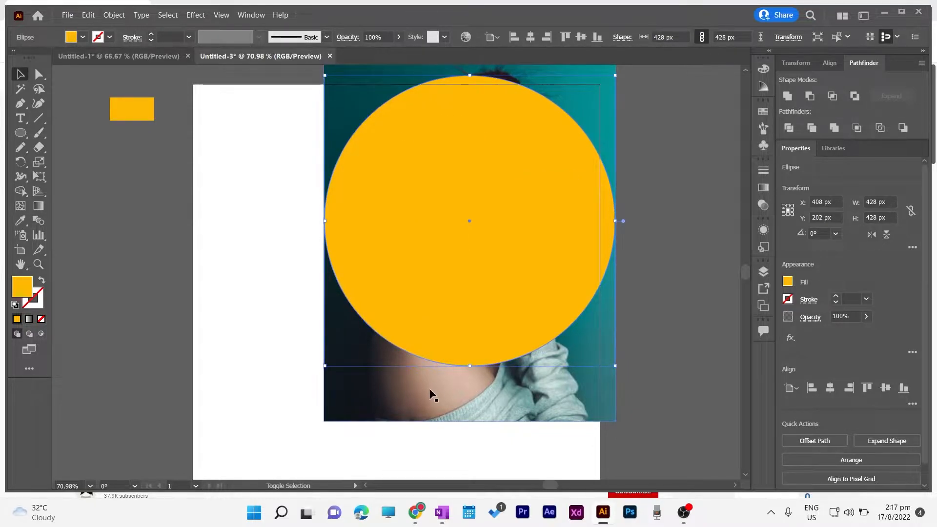
right_click(410, 246)
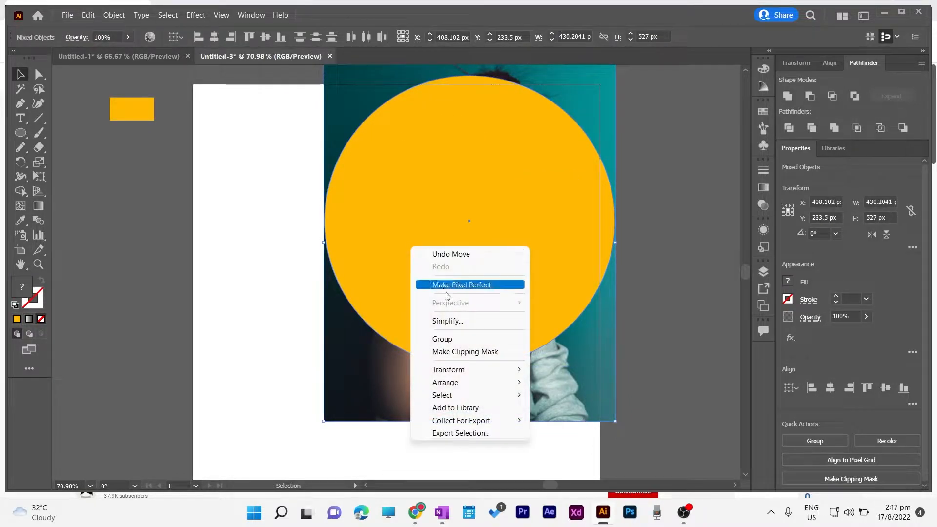
left_click(461, 353)
left_click(681, 223)
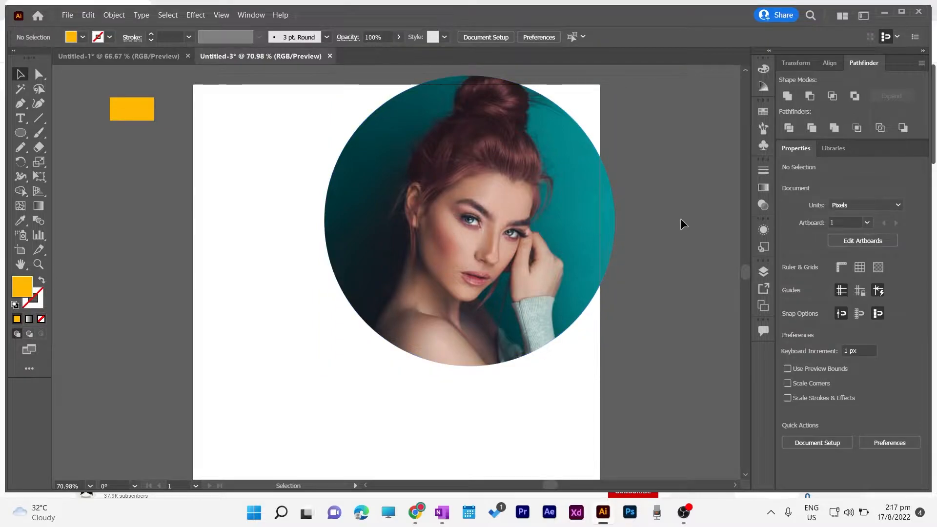
Scale the circular photo down to about 300 px across and move it to the artboard's upper right area
scroll(631, 230, "up", 3)
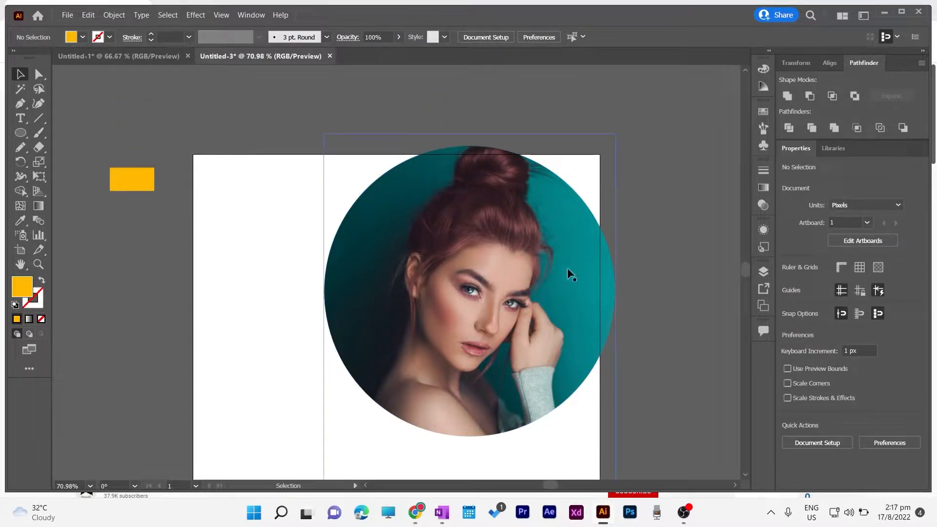
left_click(522, 273)
left_click_drag(323, 145, 408, 233)
left_click_drag(496, 325, 484, 309)
Draw a yellow circle about 351 px across beside the photo and make a copy about 392 px across above it
scroll(645, 268, "down", 1)
left_click_drag(120, 160, 400, 439)
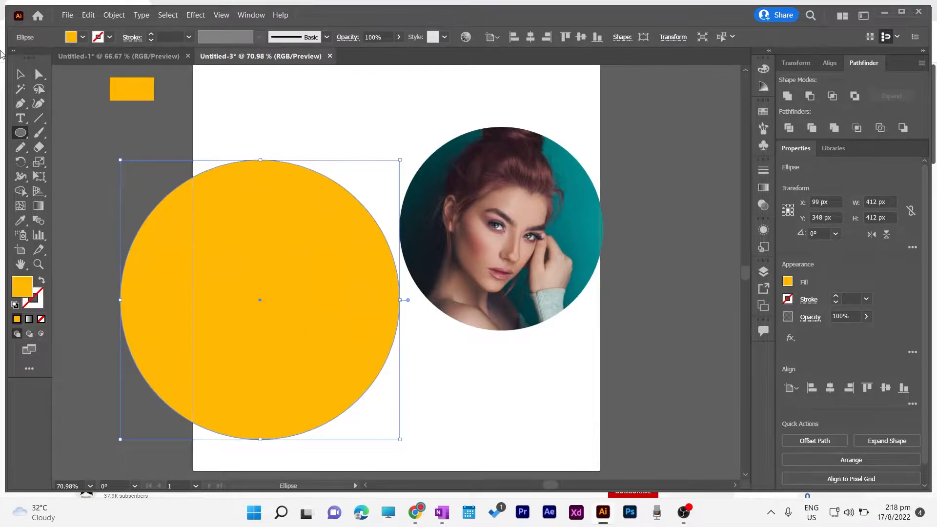
left_click(21, 75)
left_click_drag(398, 160, 358, 201)
left_click_drag(272, 261, 336, 142)
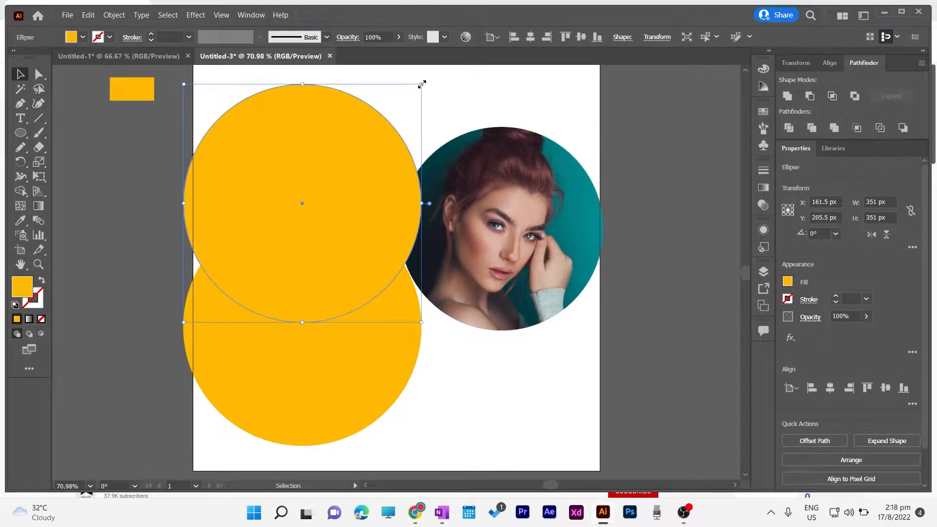
left_click_drag(421, 84, 449, 87)
Move both yellow circles over the artboard's upper-right corner and shift the circular photo to about X 461, Y 170 px
left_click_drag(312, 216, 634, 178)
left_click_drag(248, 337, 613, 303)
scroll(347, 283, "down", 2)
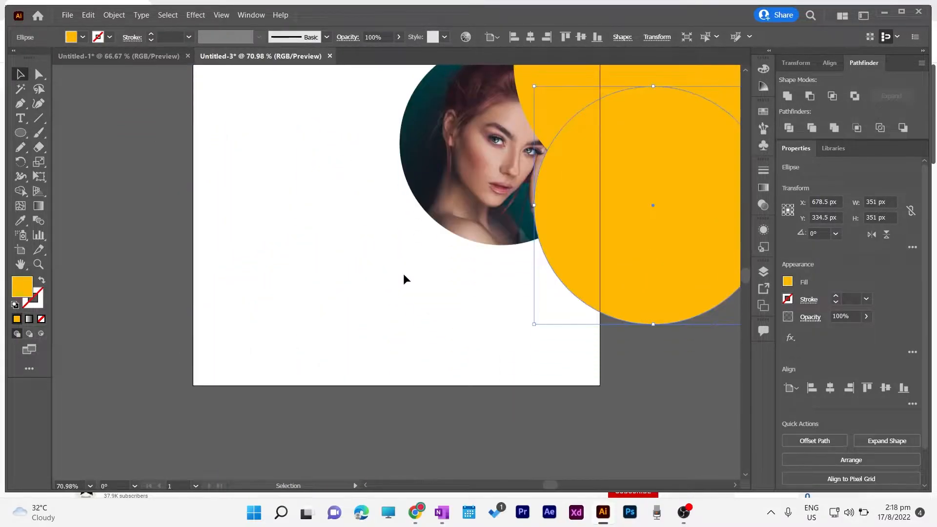
left_click_drag(616, 229, 642, 176)
left_click_drag(644, 213, 663, 174)
left_click_drag(583, 153, 587, 127)
scroll(660, 303, "up", 4)
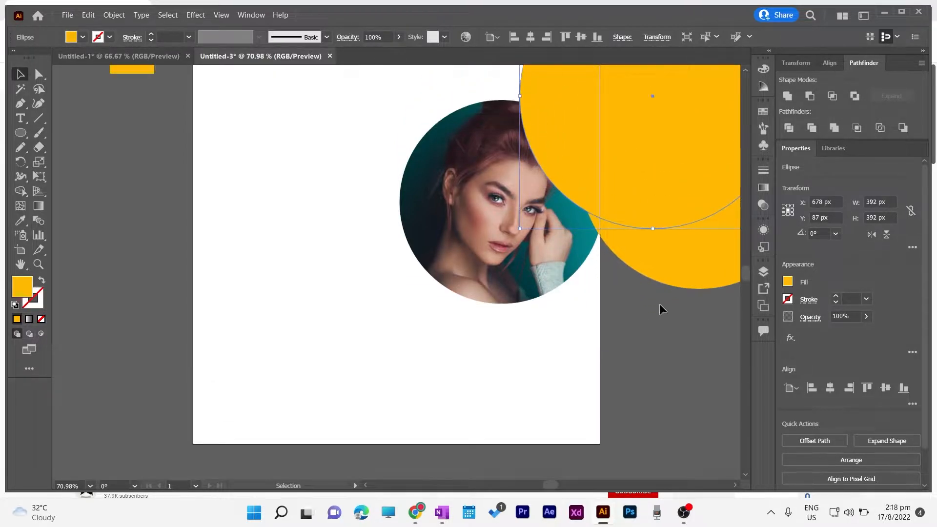
left_click_drag(477, 291, 480, 242)
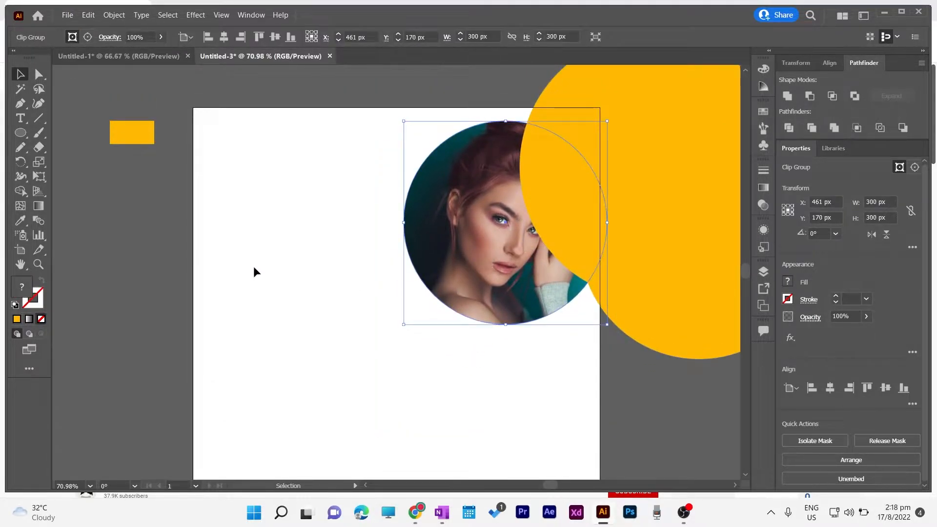
Draw a yellow rectangle about 600 × 222 px across the full width of the artboard's bottom
scroll(134, 240, "down", 1)
scroll(131, 239, "down", 1)
left_click_drag(21, 127, 73, 131)
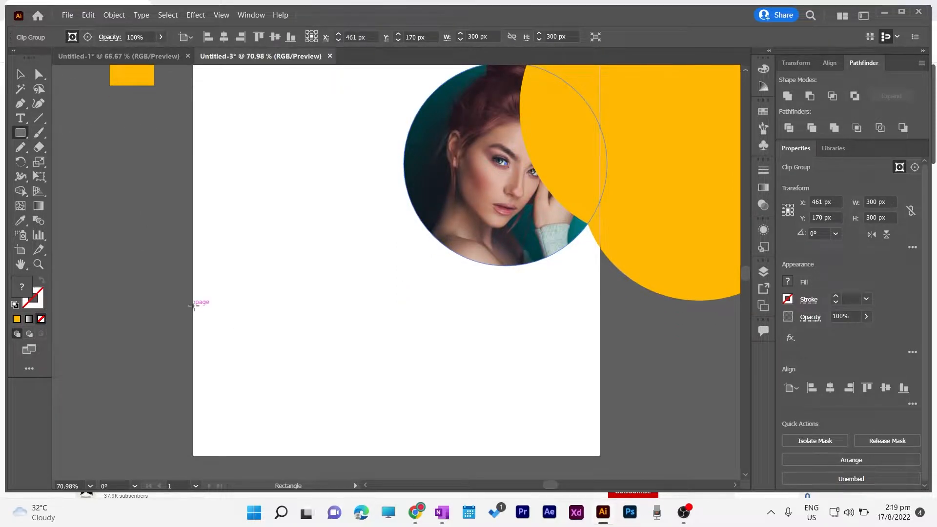
left_click_drag(193, 305, 599, 456)
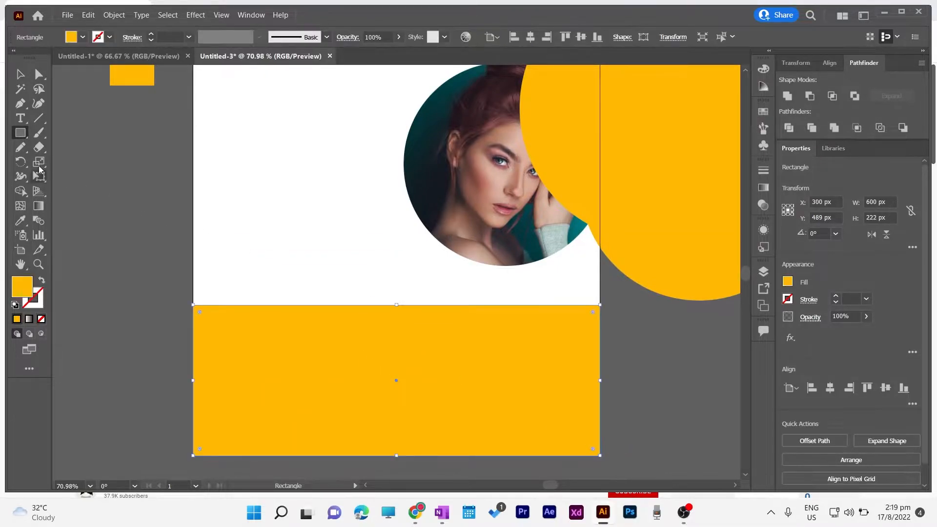
Adjust the height of the yellow rectangle at the artboard's bottom by moving its upper edge up and back down
left_click(25, 76)
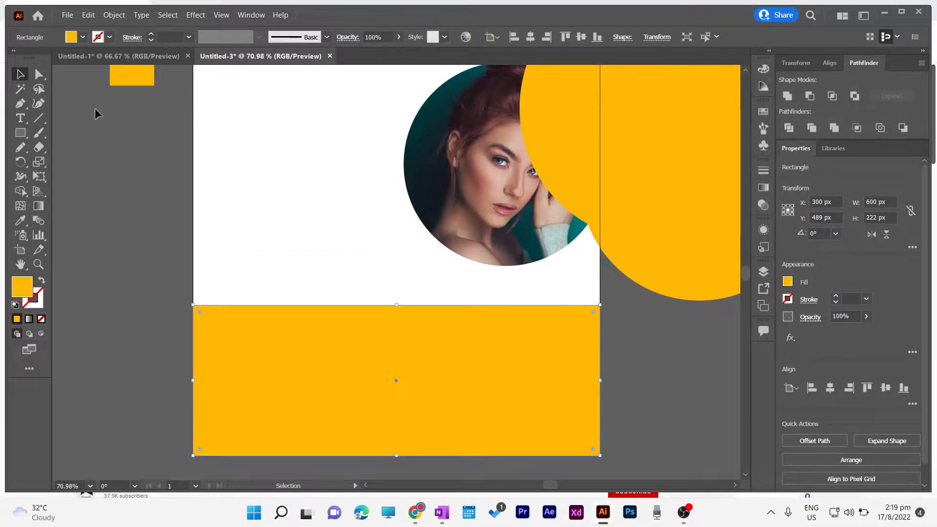
left_click_drag(397, 306, 395, 288)
scroll(390, 308, "up", 3)
scroll(388, 316, "down", 3)
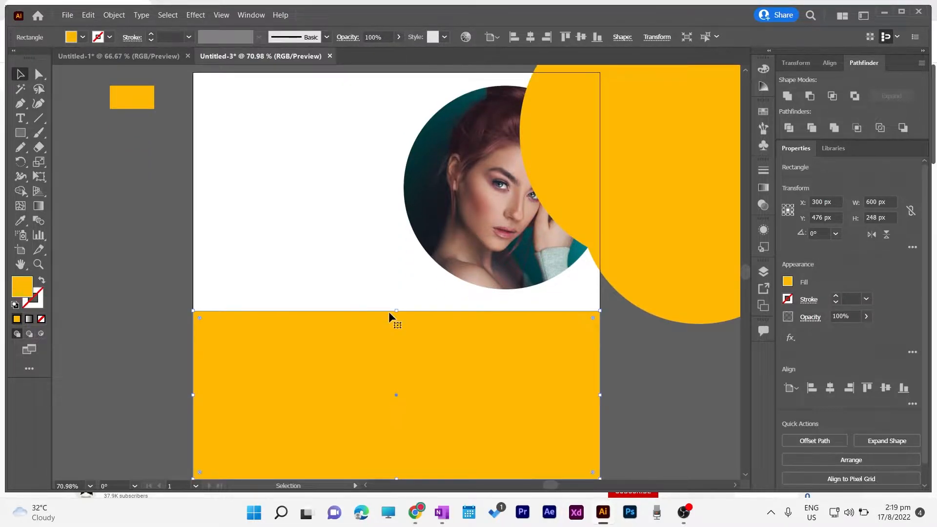
left_click_drag(395, 311, 395, 332)
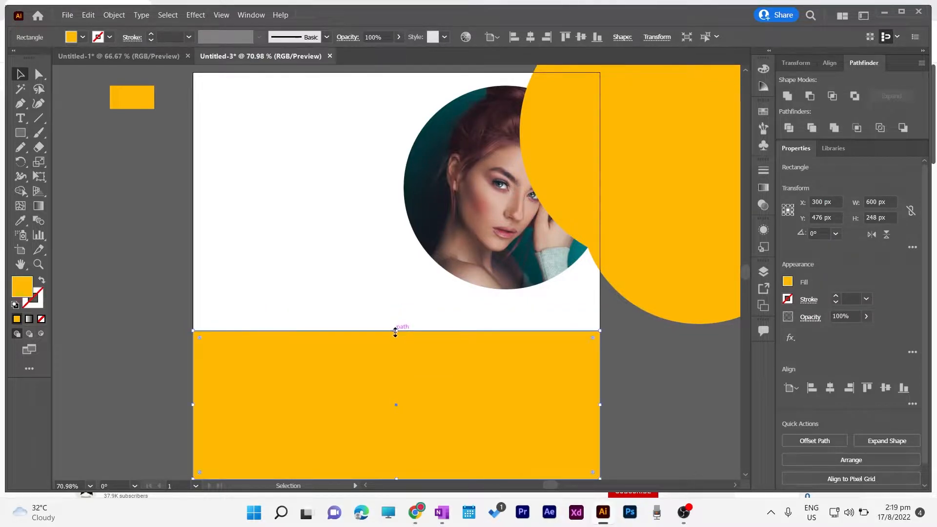
scroll(466, 342, "down", 1)
Change the fill of the smaller, 351 px yellow circle beside the artboard to white
left_click(644, 263)
left_click(787, 283)
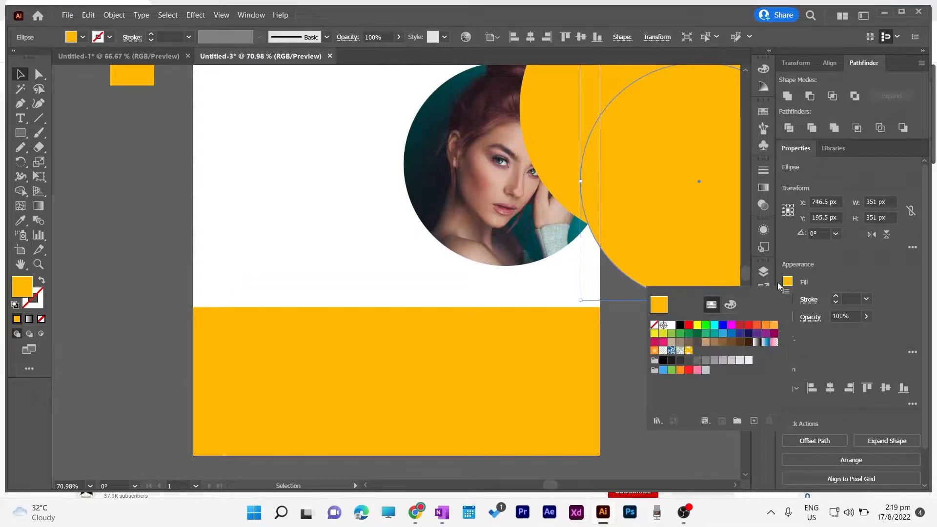
left_click(672, 325)
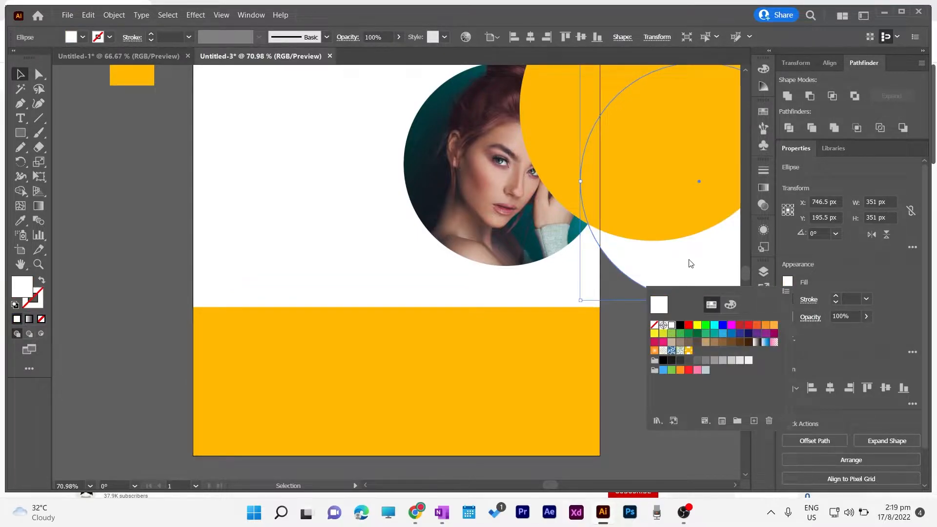
left_click(688, 260)
left_click(629, 414)
Bring the white circle to the front and move it over the rectangle and photo, to about X 435.5, Y 388.5 px
left_click_drag(617, 295, 681, 383)
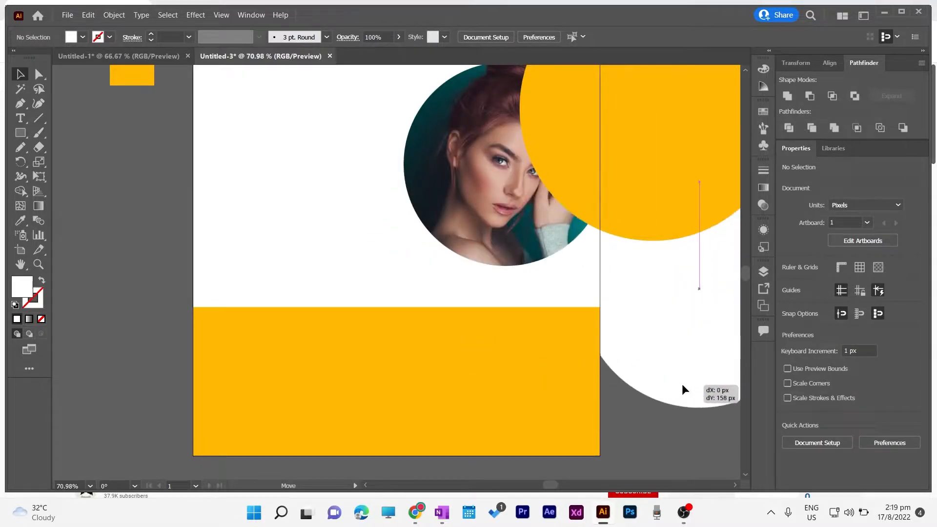
right_click(681, 383)
mouse_move(717, 327)
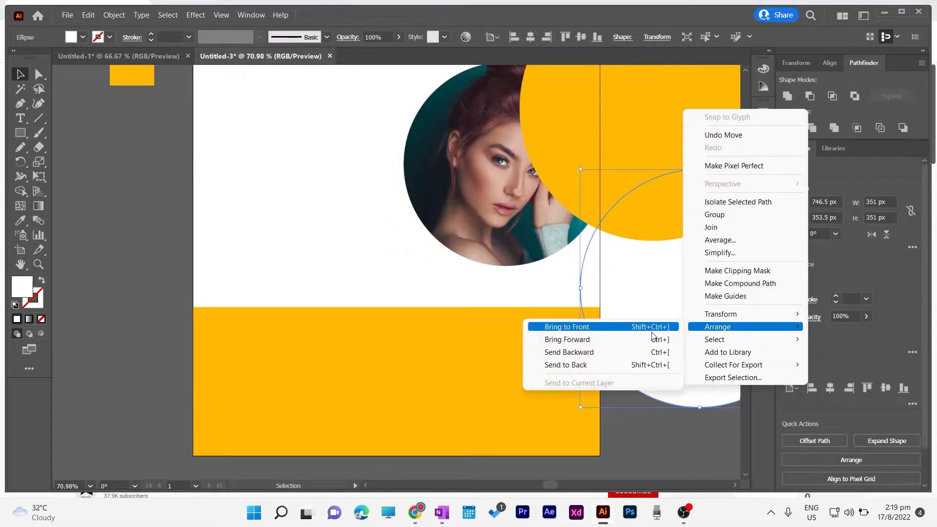
left_click(634, 324)
left_click_drag(638, 323, 469, 336)
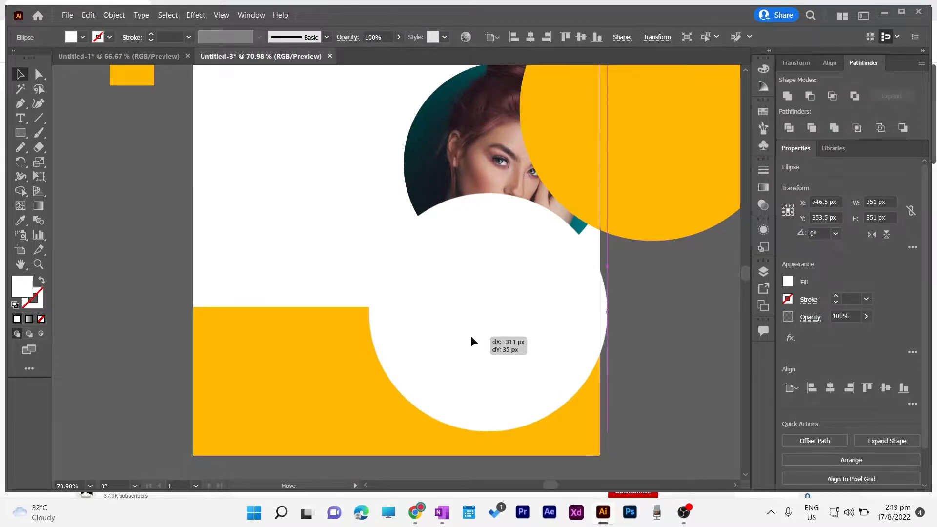
left_click_drag(470, 335, 470, 336)
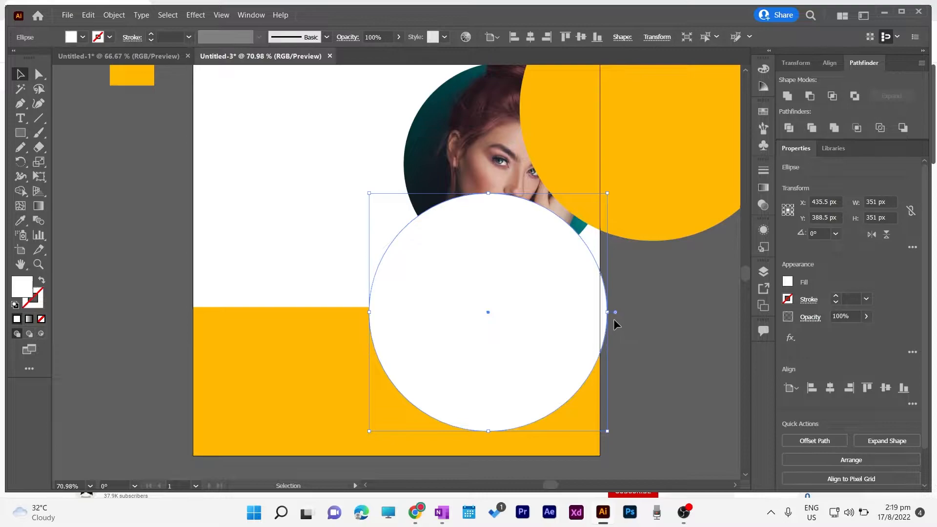
Enlarge the white circle slightly and move it up a little over the photo's lower part
left_click_drag(605, 432, 654, 439)
left_click(670, 396)
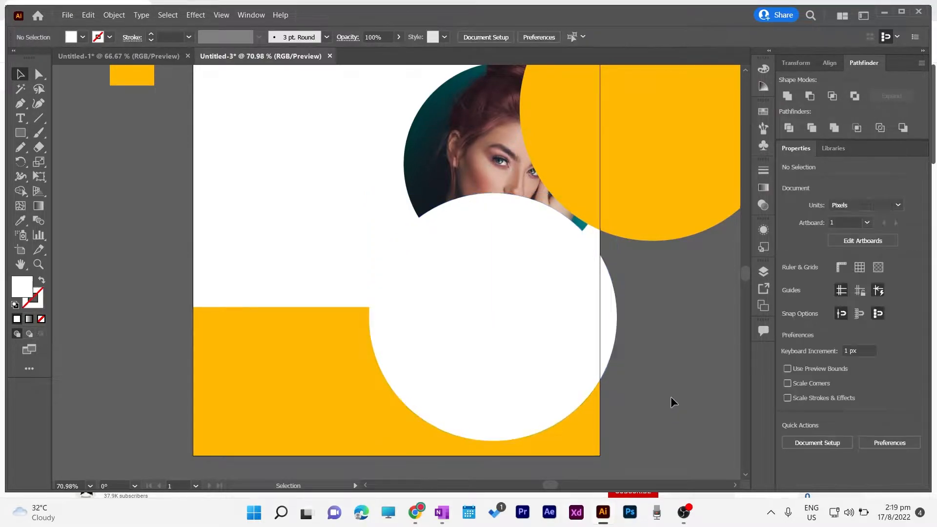
mouse_move(520, 361)
left_mouse_down()
mouse_move(526, 345)
mouse_move(517, 345)
left_mouse_up()
left_click(659, 377)
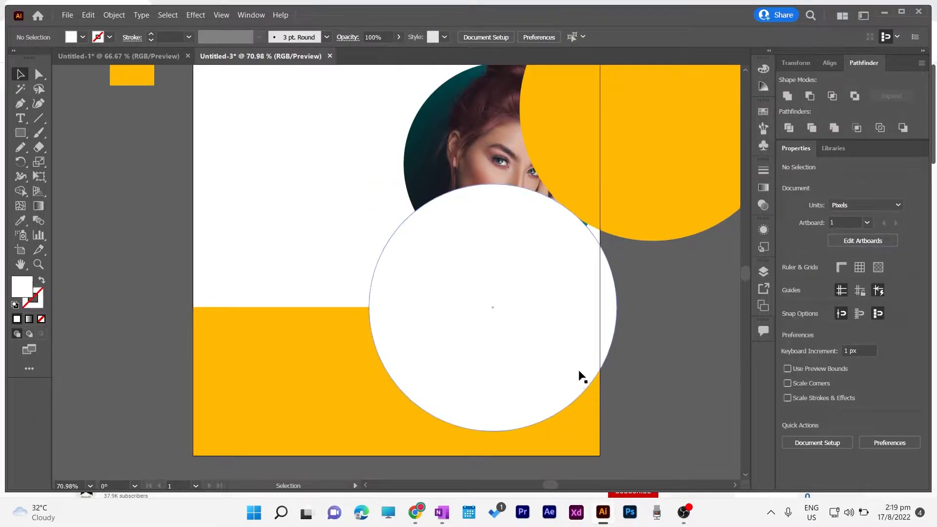
scroll(634, 383, "up", 2)
scroll(634, 383, "down", 1)
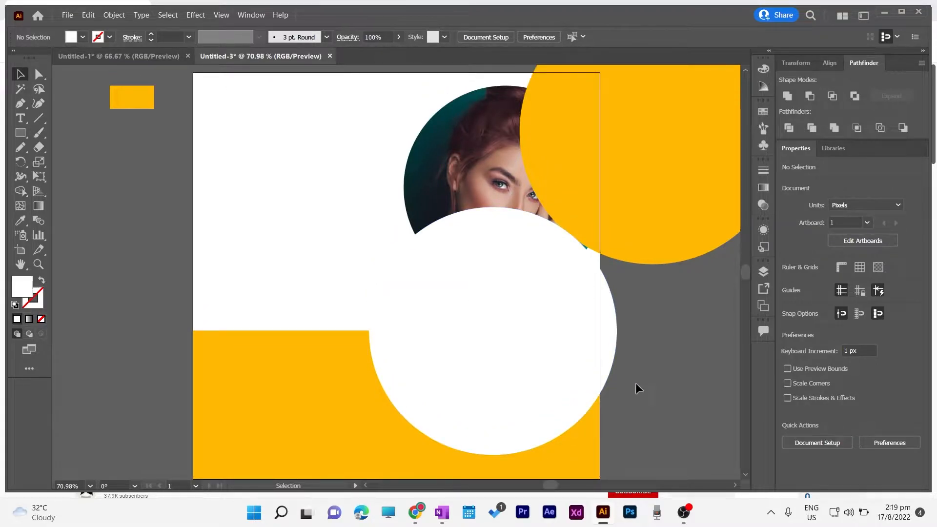
key("ctrl+minus")
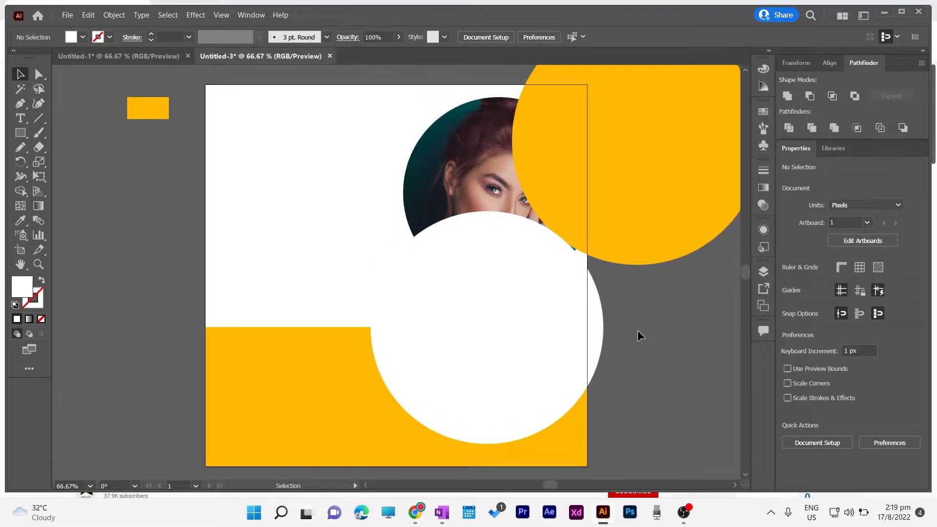
Move the 392 px yellow circle down to about Y 151 px and bring it to the front
double_click(663, 128)
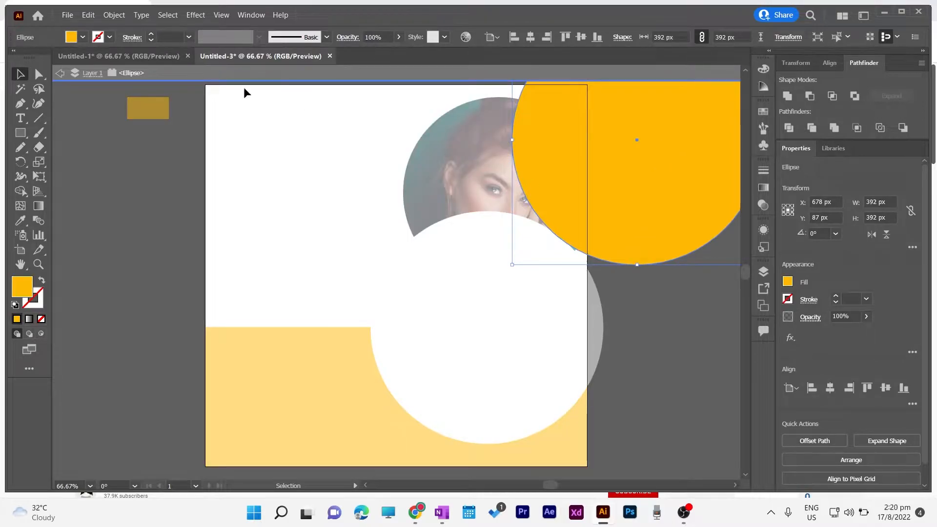
left_click(648, 171)
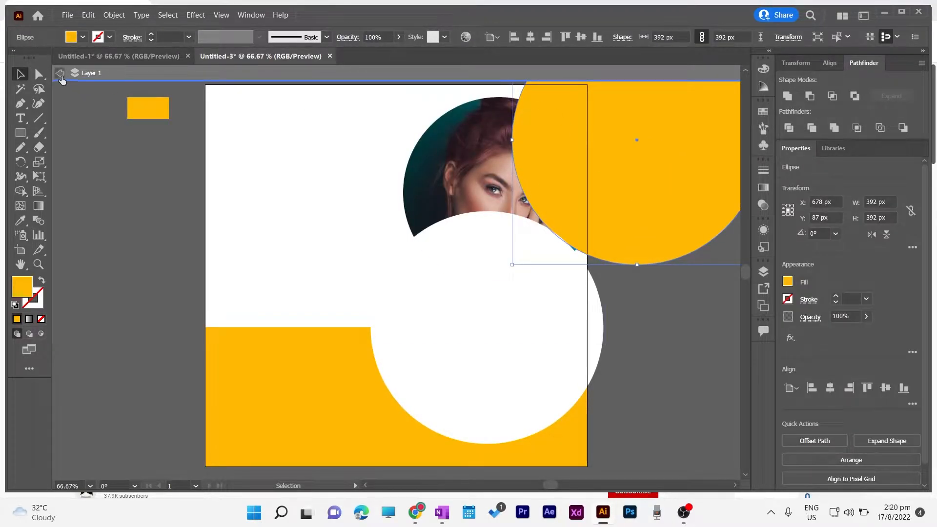
key("Escape")
left_click_drag(659, 167, 668, 197)
right_click(669, 197)
mouse_move(703, 415)
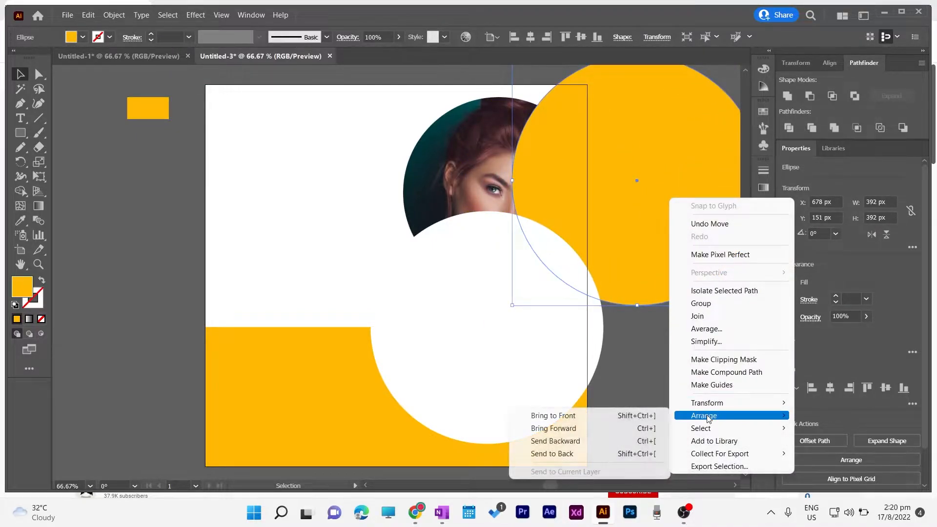
left_click(542, 416)
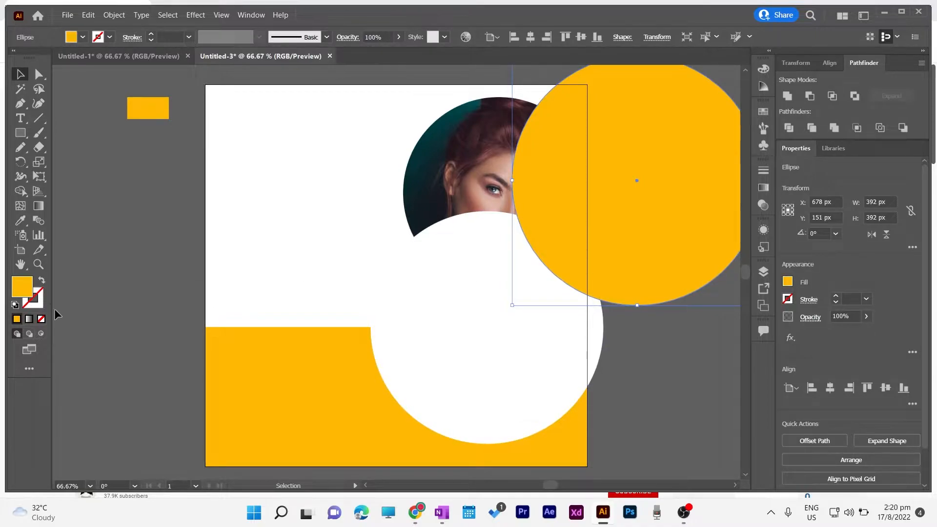
Swap the yellow circle's fill and stroke, and give it a 2 pt dashed stroke with 12 pt dashes
left_click(41, 280)
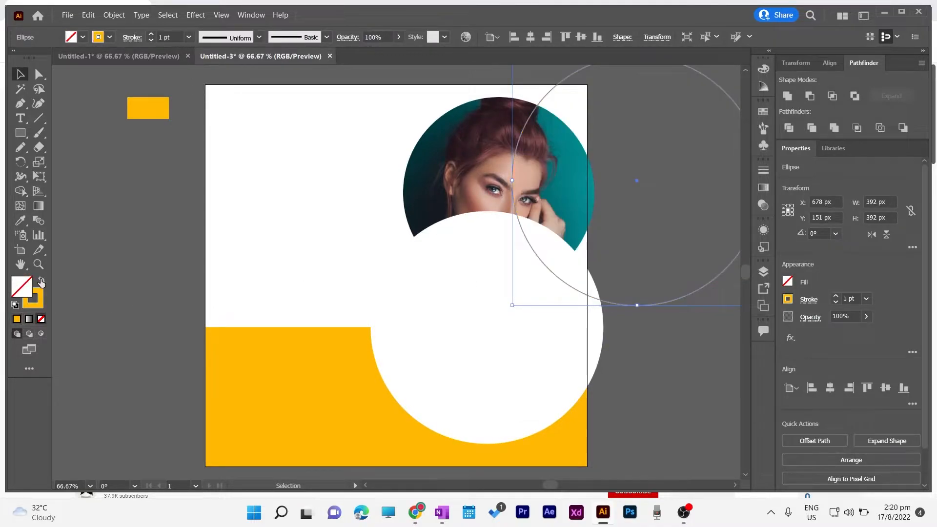
left_click(836, 296)
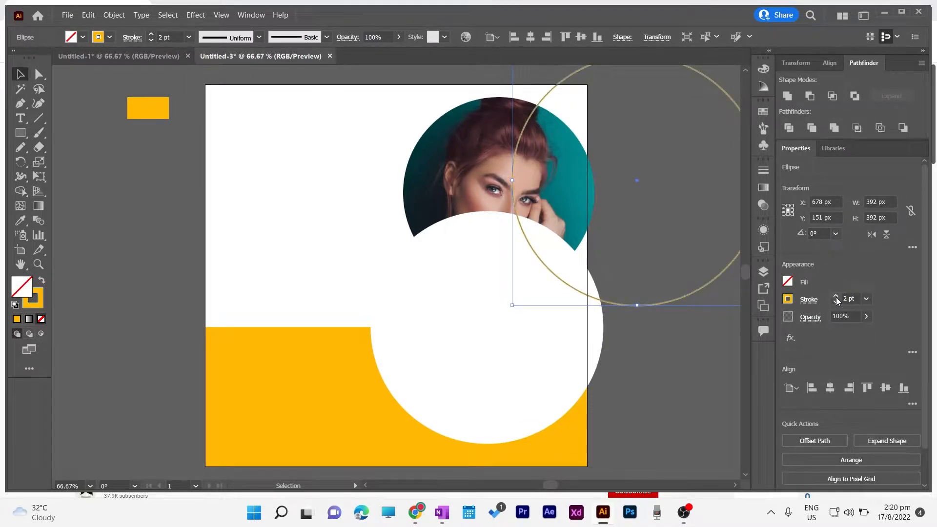
left_click(131, 37)
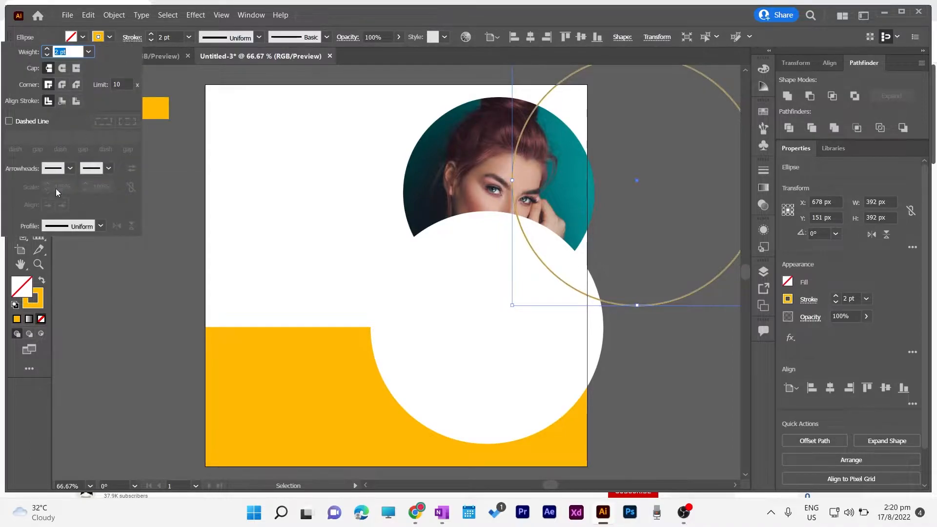
left_click(8, 121)
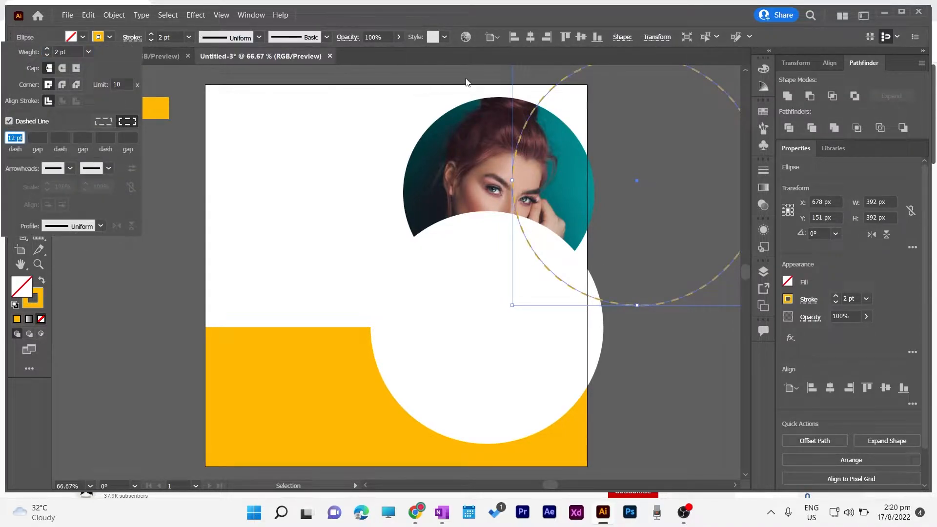
Move the dashed circle over the white circle, to about X 468, Y 356 px
left_click(637, 183)
left_click_drag(637, 180, 502, 312)
left_click(671, 265)
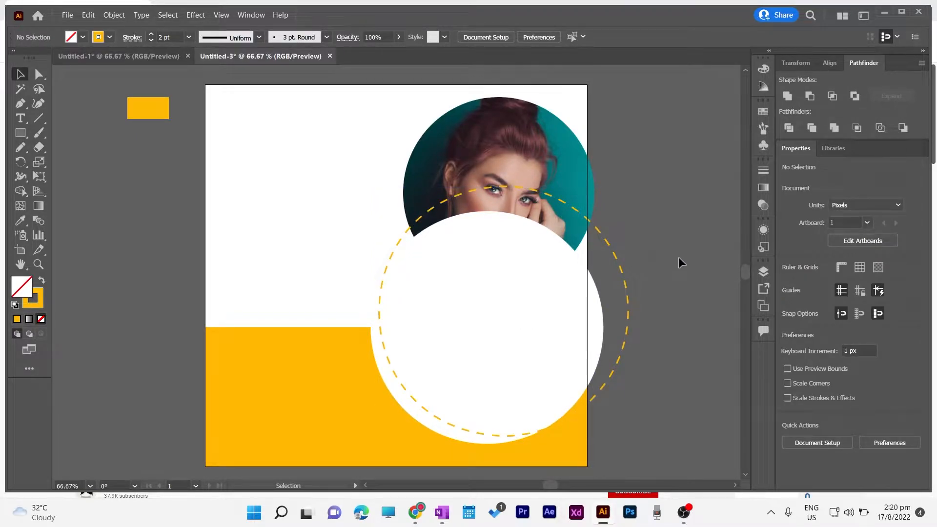
Bring the circular photo to the front and place it inside the dashed circle at about X 460, Y 360 px
left_click_drag(520, 157, 660, 135)
right_click(662, 136)
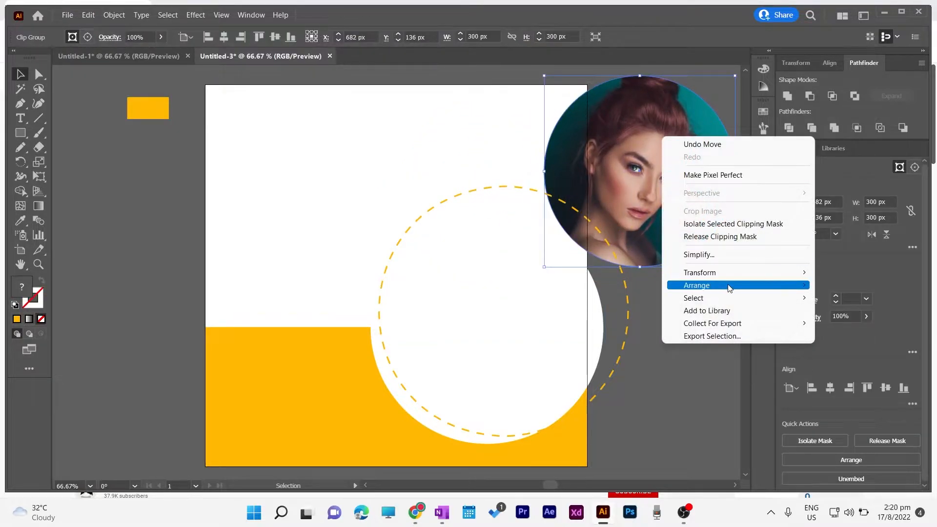
mouse_move(700, 286)
left_click(561, 285)
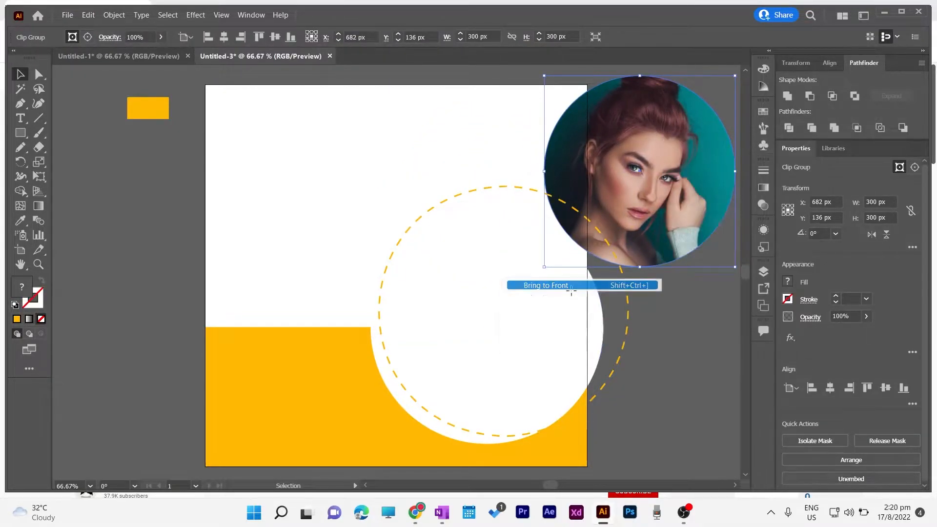
left_click_drag(646, 162, 506, 303)
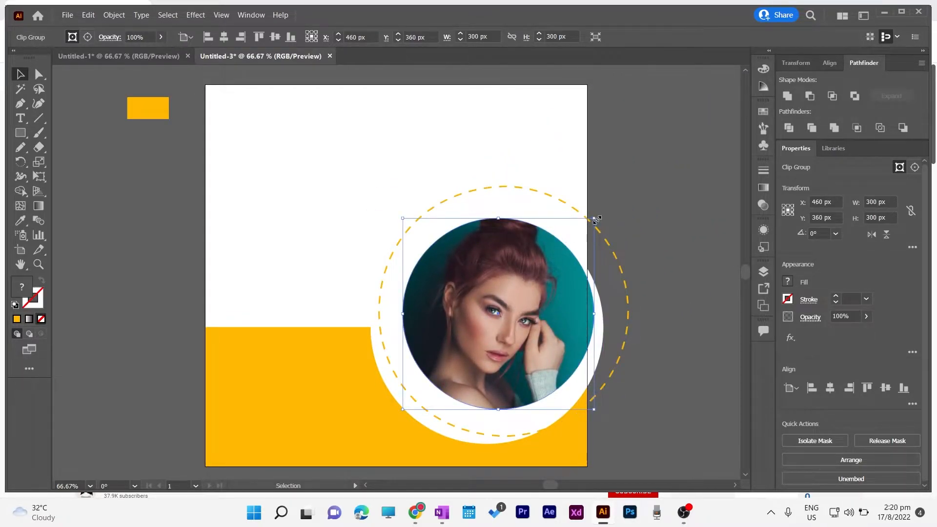
Enlarge the circular photo to about 451 px across and shift it up over the artboard's right edge
left_click_drag(595, 219, 657, 155)
left_click_drag(541, 274, 524, 280)
left_click_drag(633, 162, 668, 131)
left_click_drag(567, 243, 552, 246)
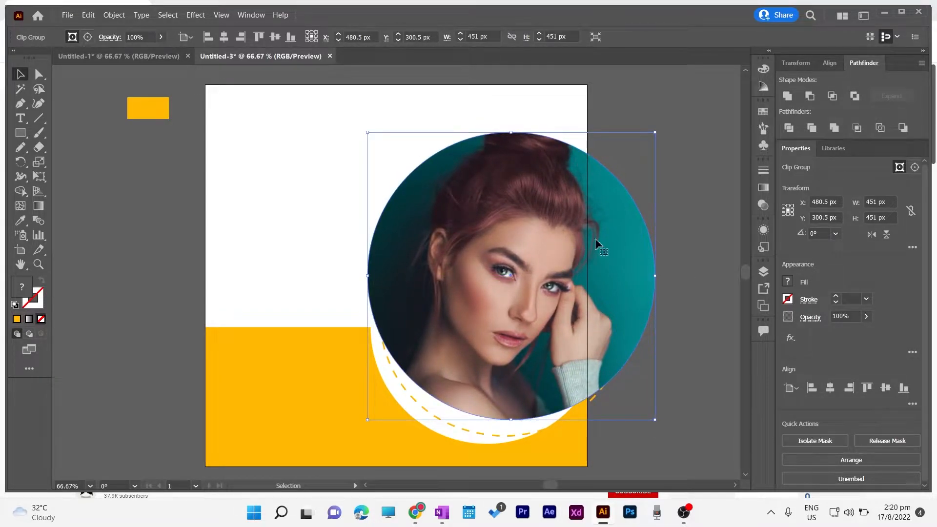
left_click_drag(520, 247, 519, 241)
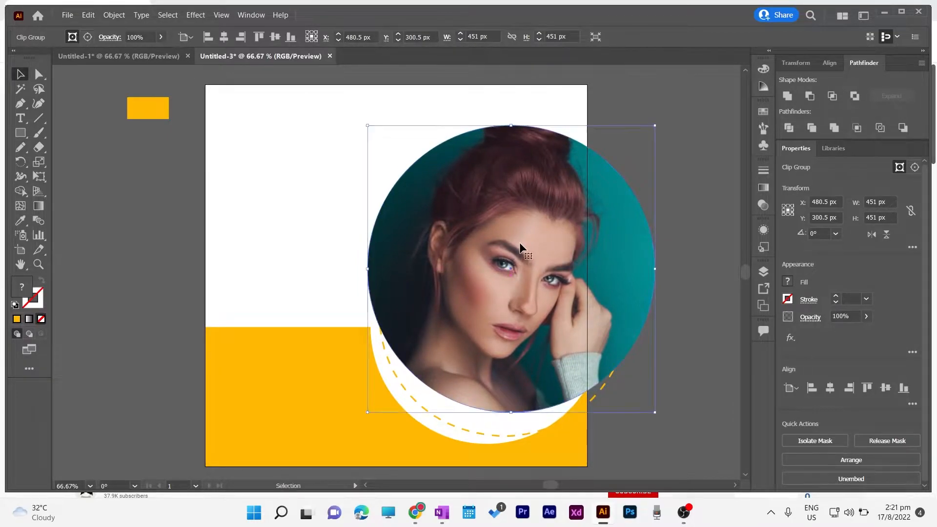
left_click(668, 235)
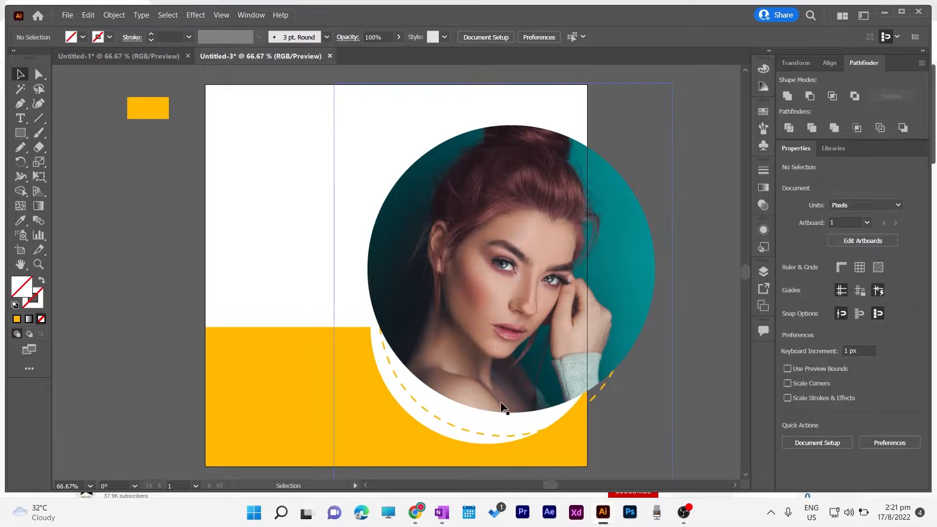
Enlarge the dashed circle to about 469 px and centre it around the photo at about X 480.5, Y 289.5 px
left_click(447, 421)
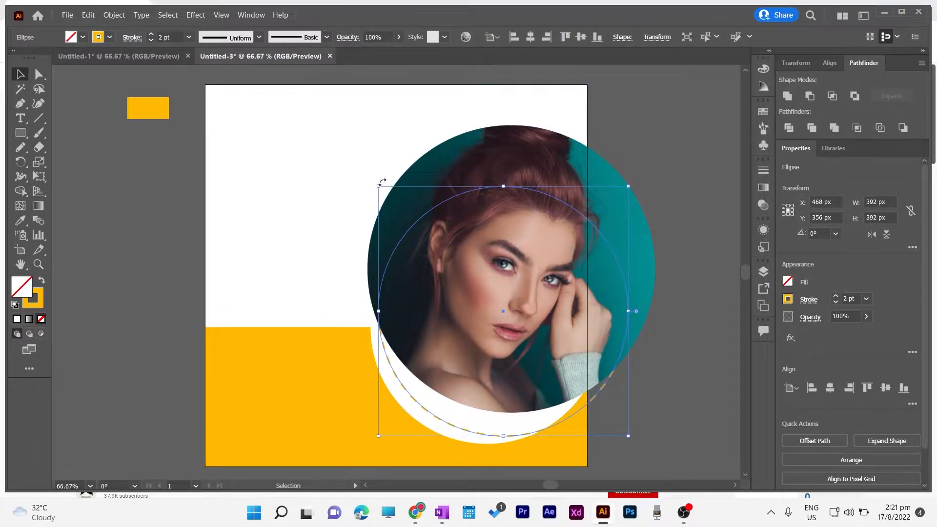
left_click_drag(380, 186, 331, 97)
left_click_drag(361, 192, 393, 184)
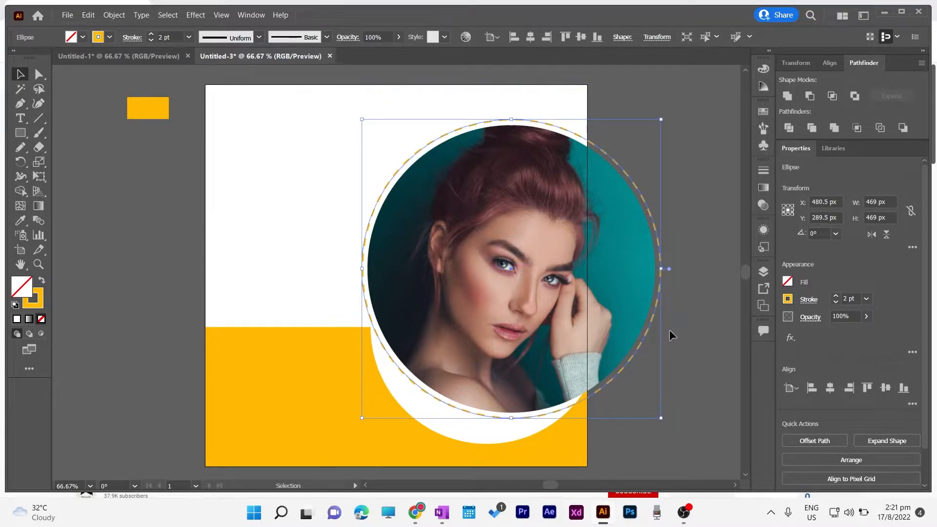
left_click(708, 317)
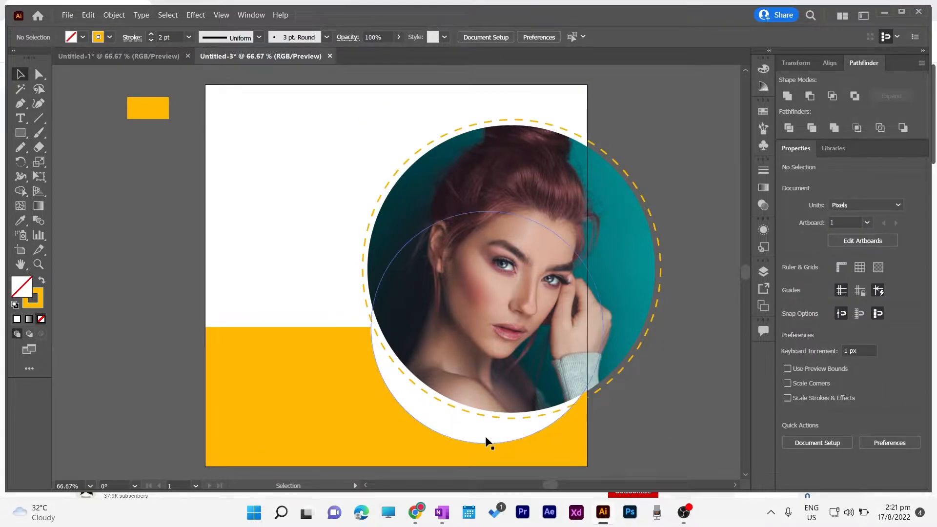
Enlarge the white circle to about 510 px and centre it behind the photo at about X 481, Y 289 px
left_click(479, 420)
left_click_drag(486, 211, 550, 119)
left_click_drag(370, 188, 388, 179)
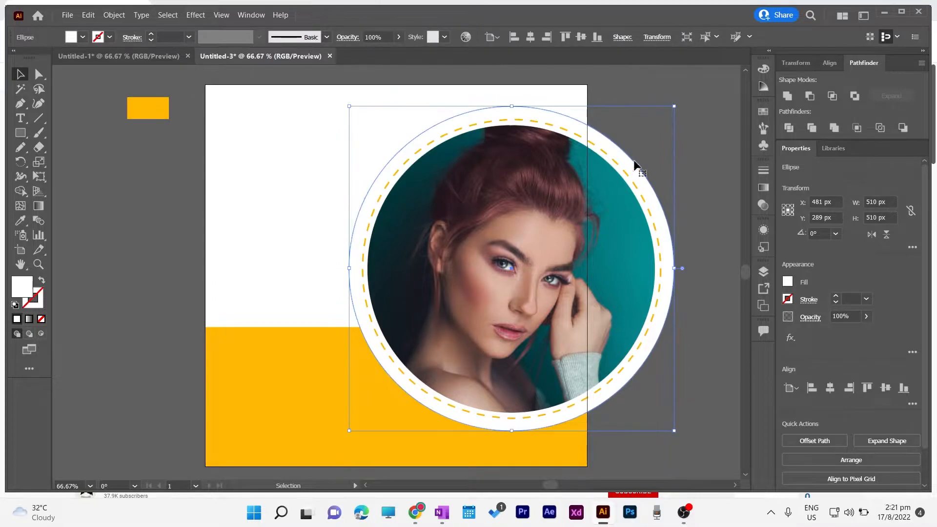
left_click(689, 151)
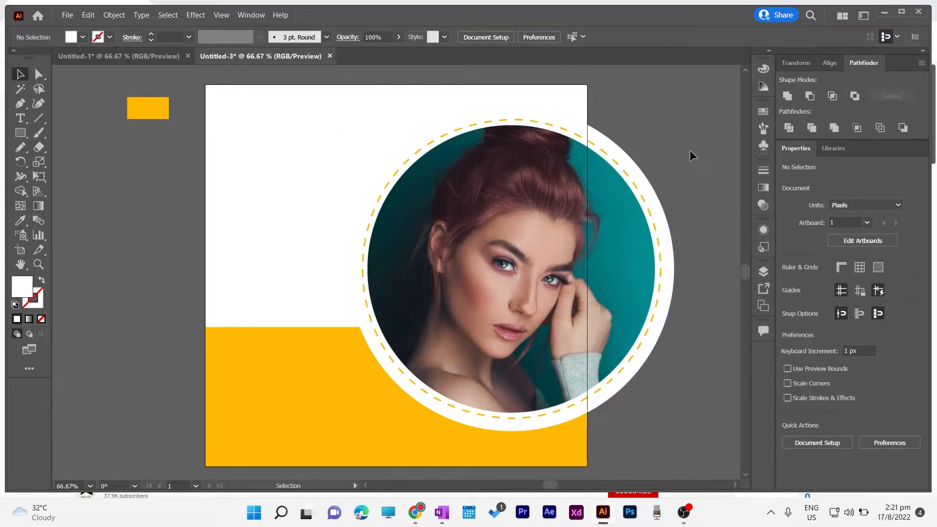
Group the white circle, dashed ring and circular photo, and scale the group down slightly toward its lower-left corner
left_click(628, 160)
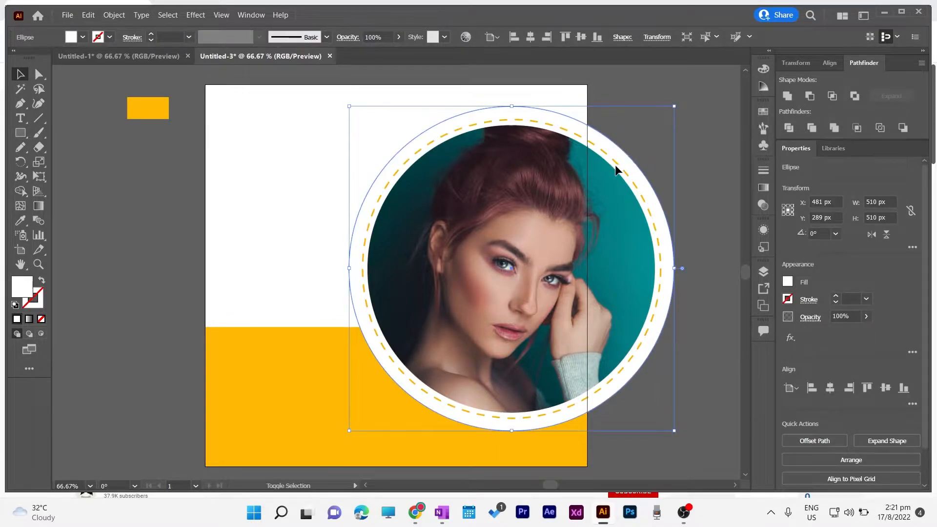
left_click(614, 165, "shift")
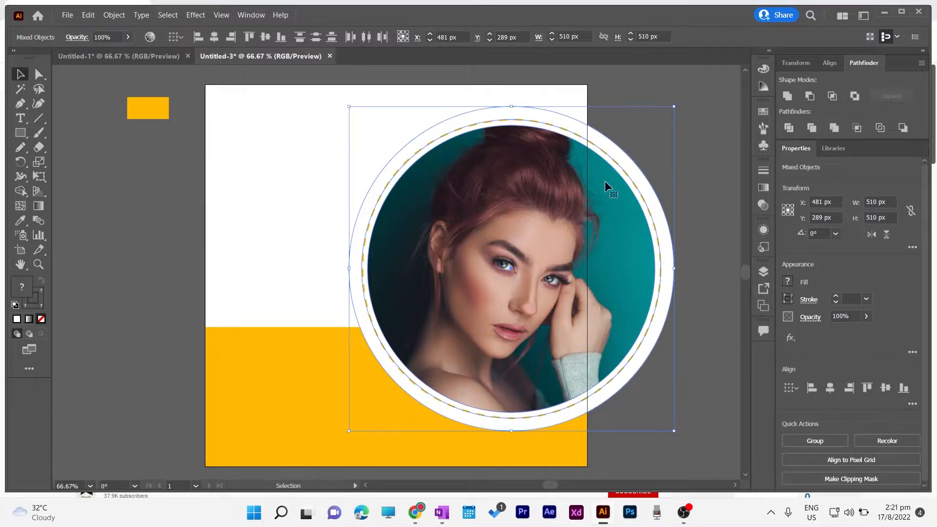
key("ctrl+g")
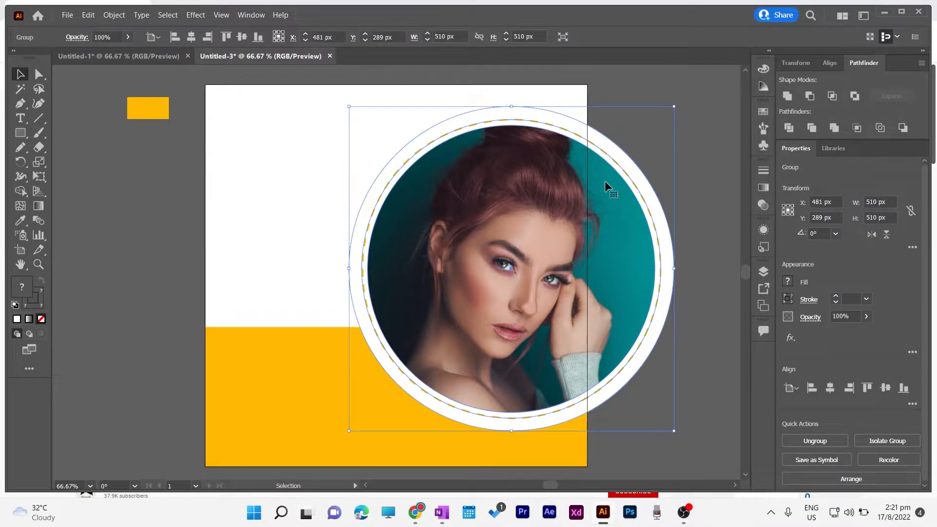
left_click_drag(674, 106, 656, 122)
left_click(688, 193)
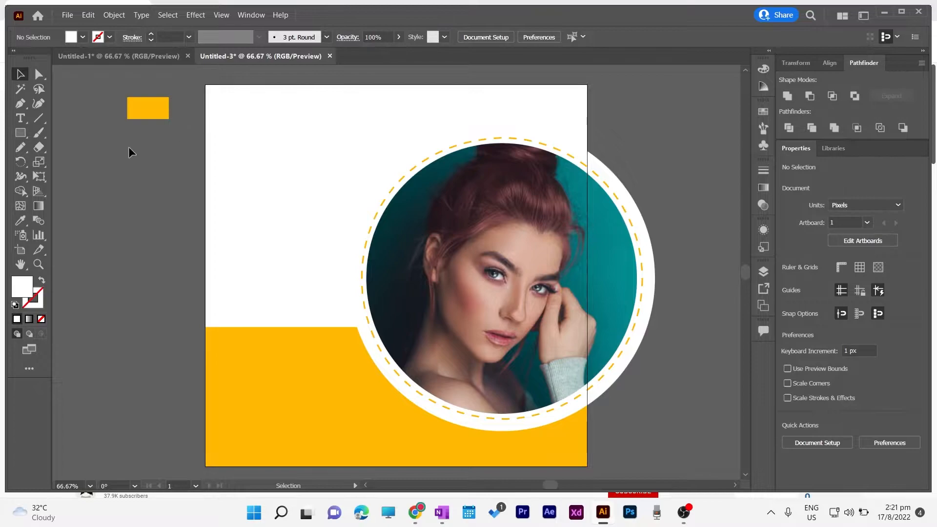
Add the point text "MAKE UP" in the white area near the artboard's upper-left corner
left_click(145, 108)
left_click(77, 175)
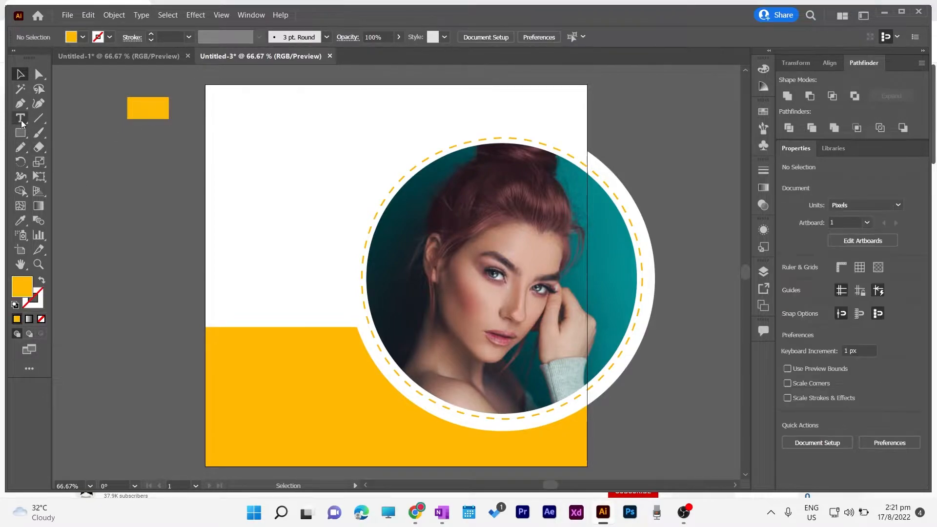
left_click(21, 118)
left_click(240, 132)
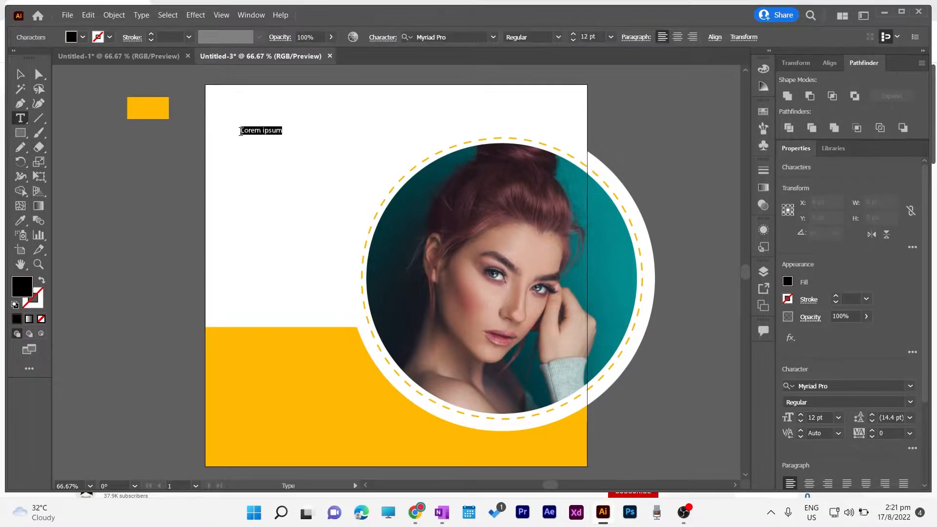
type("MAK")
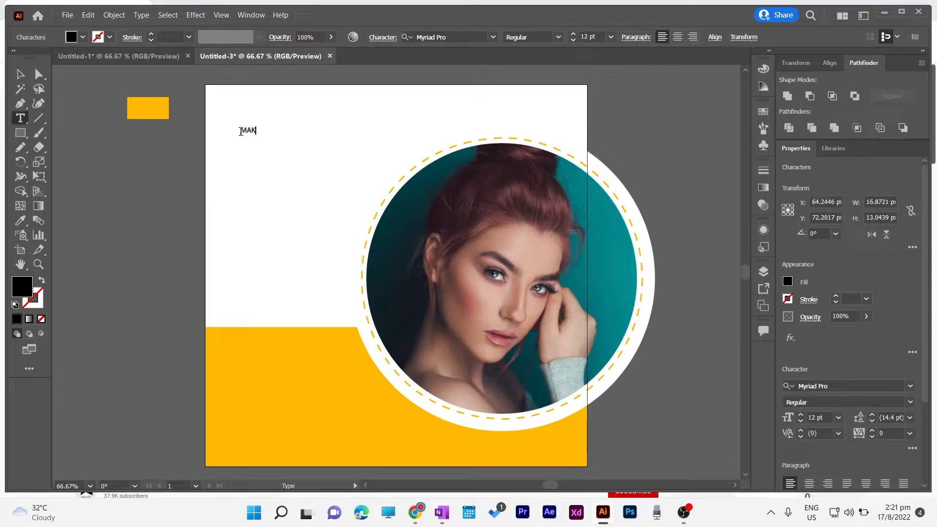
type("E UP")
left_click(20, 75)
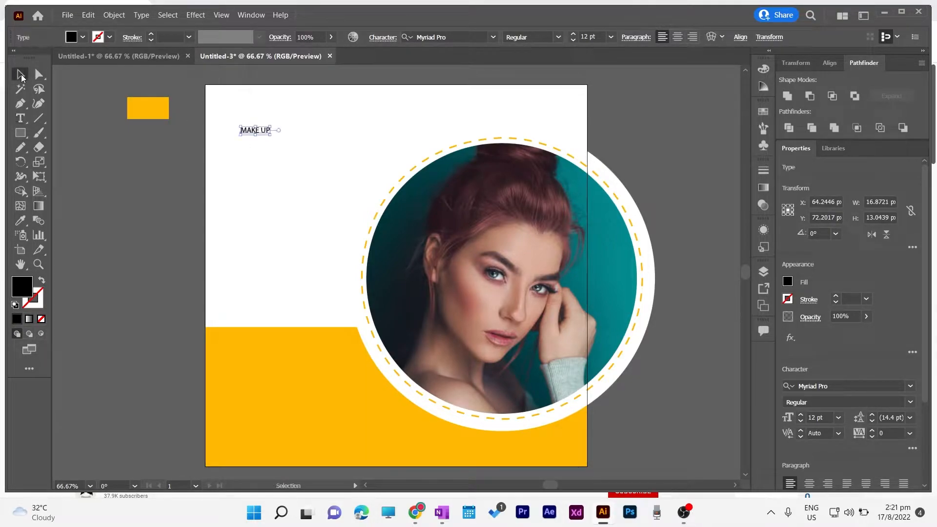
Check the reference design in Untitled-1, and set the MAKE UP text to 48 pt in the artboard's upper-left area
left_click(144, 58)
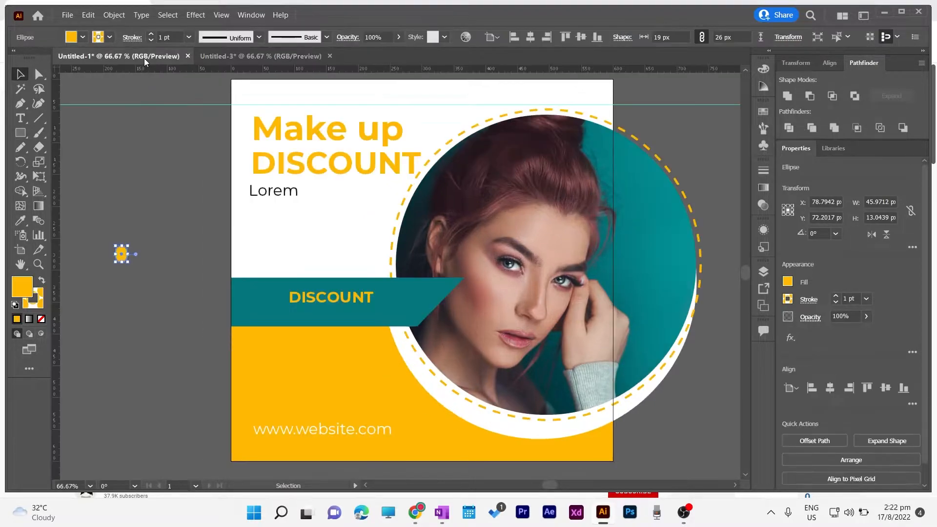
left_click(269, 55)
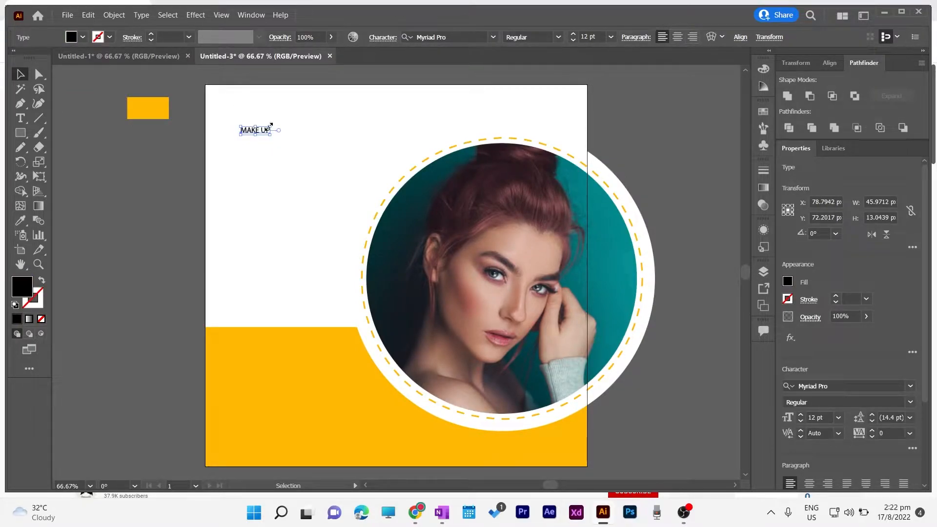
left_click_drag(271, 127, 334, 108)
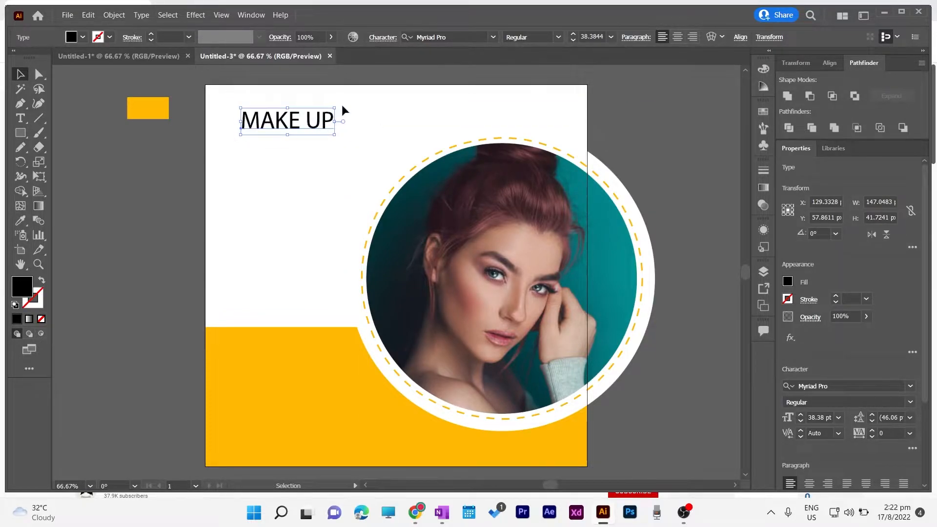
left_click(610, 37)
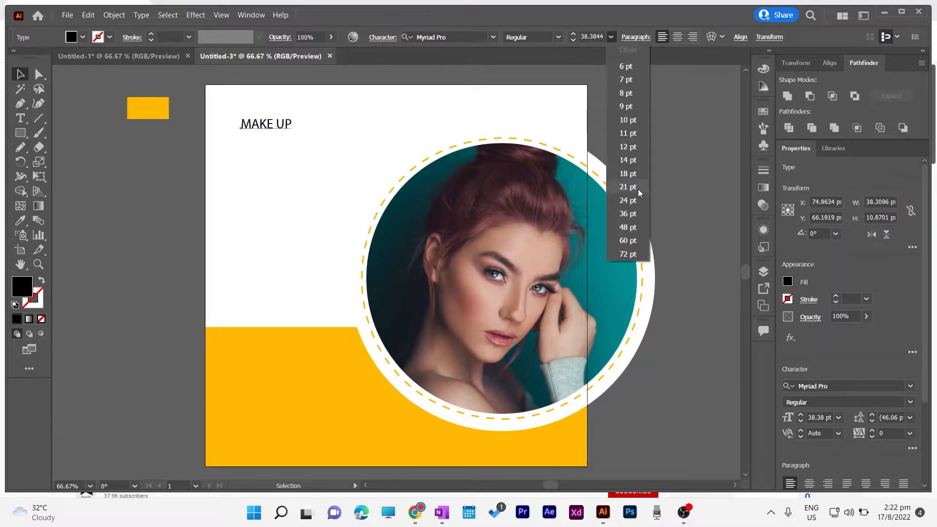
left_click(627, 227)
left_click_drag(281, 117, 276, 125)
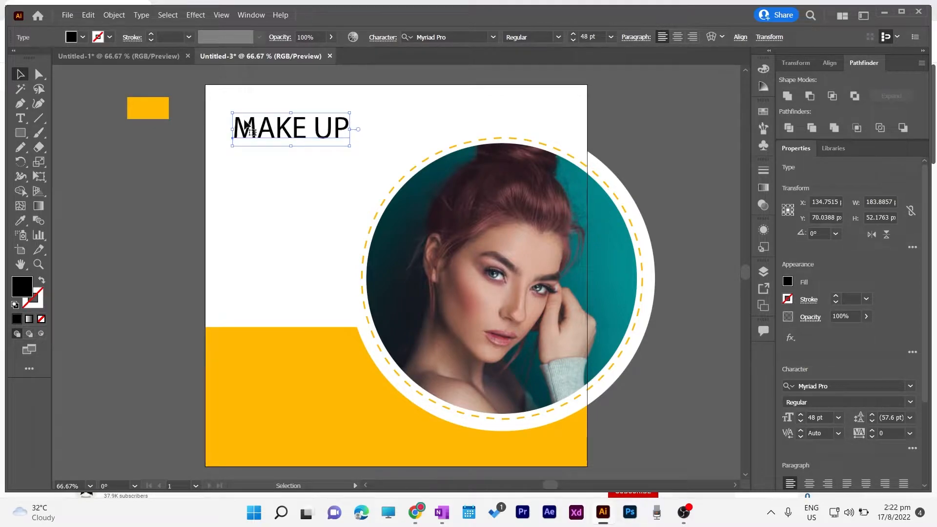
Recolour the MAKE UP text by sampling the yellow of the small rectangle beside the artboard
key("i")
left_click(153, 114)
left_click(20, 74)
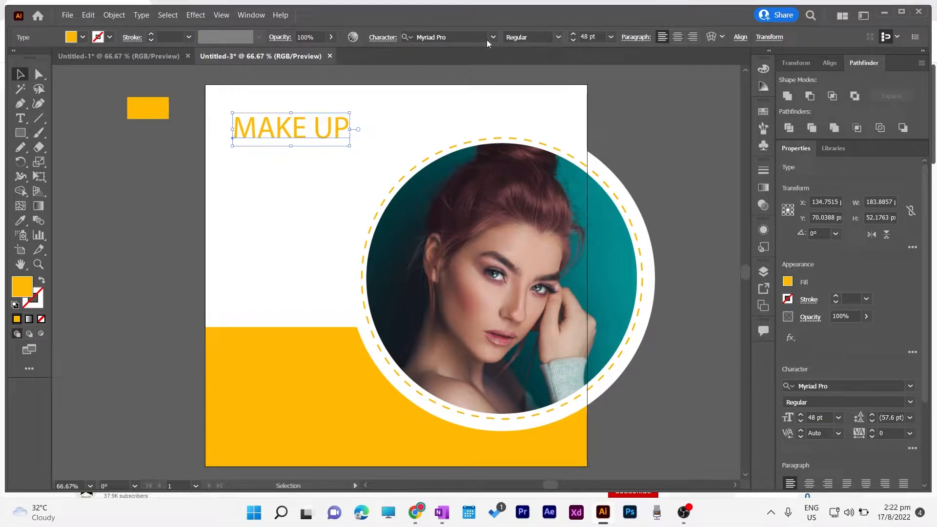
Change the font of the MAKE UP text to Montserrat Bold
left_click(461, 39)
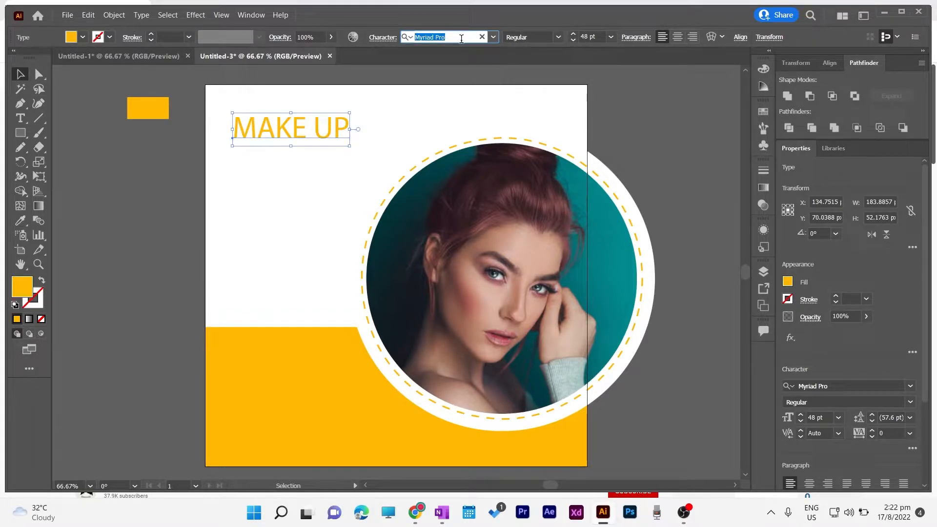
type("MONS")
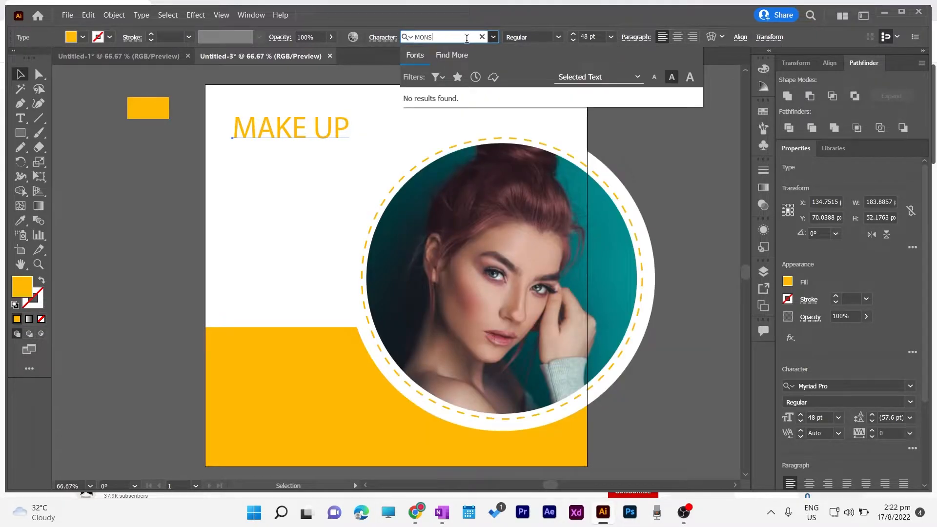
left_click(482, 37)
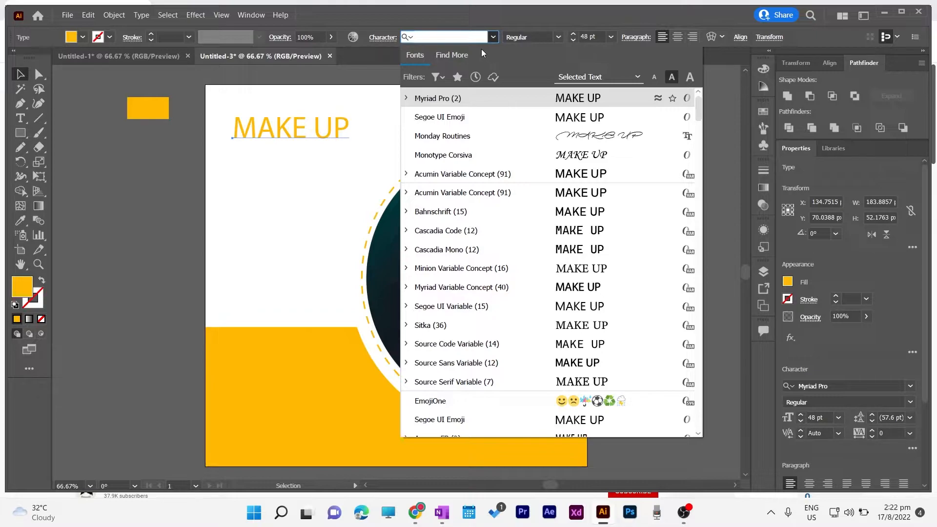
type("M")
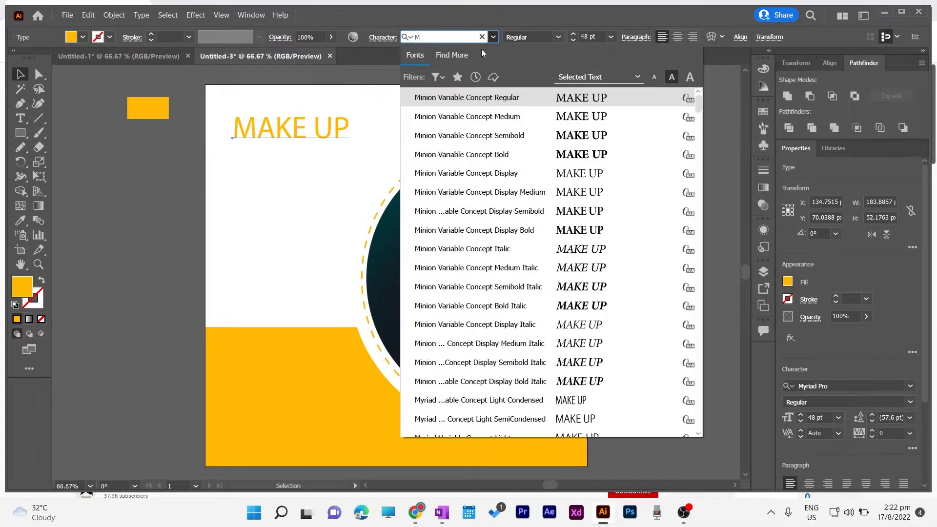
type("ON")
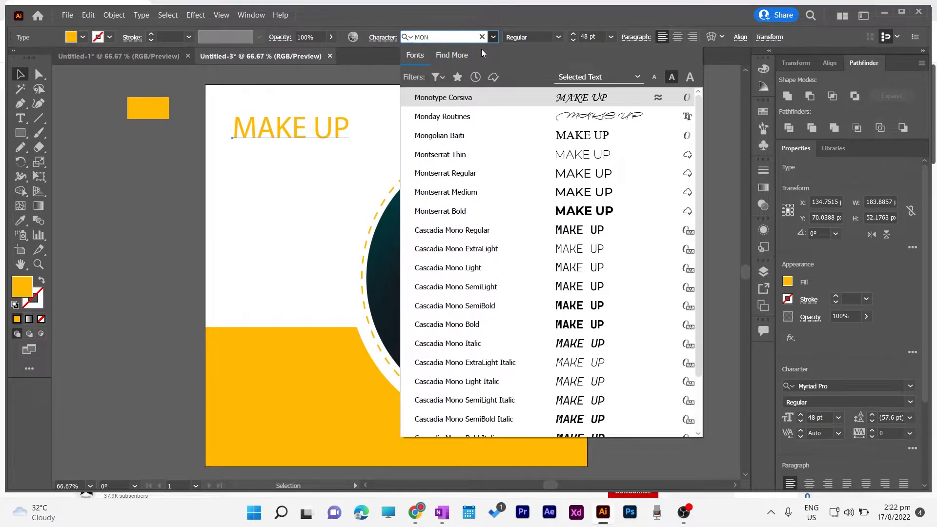
left_click(477, 211)
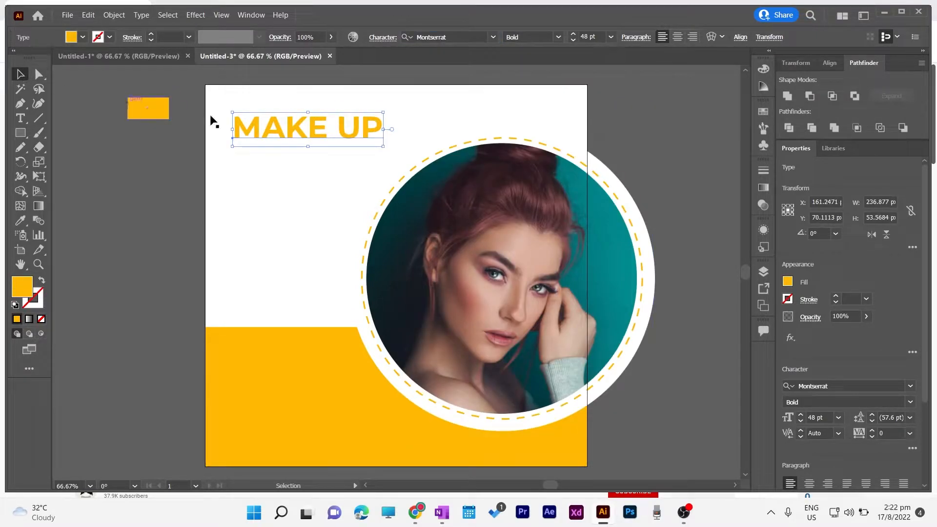
Show the rulers, place a vertical guide at X 21 px, and align the left edge of the MAKE UP text to it
left_click_drag(309, 124, 307, 124)
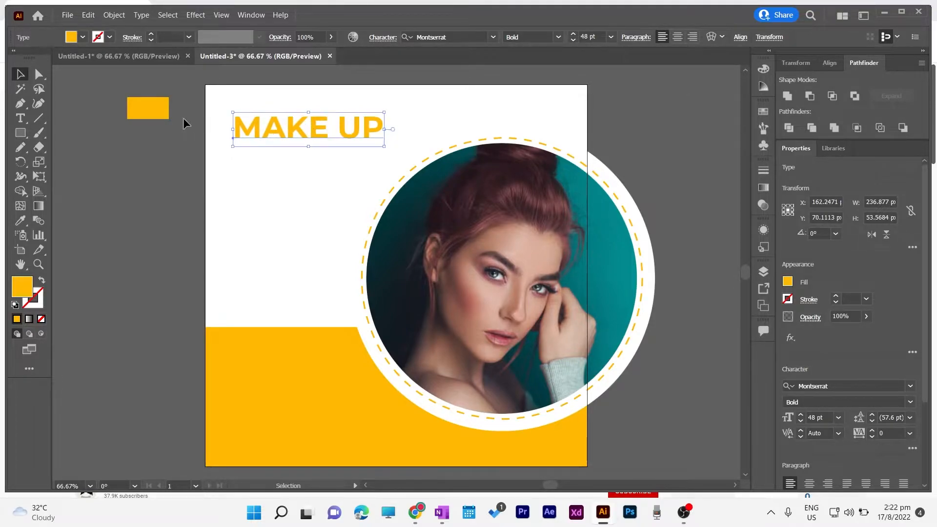
key("ctrl+r")
left_click_drag(59, 147, 140, 147)
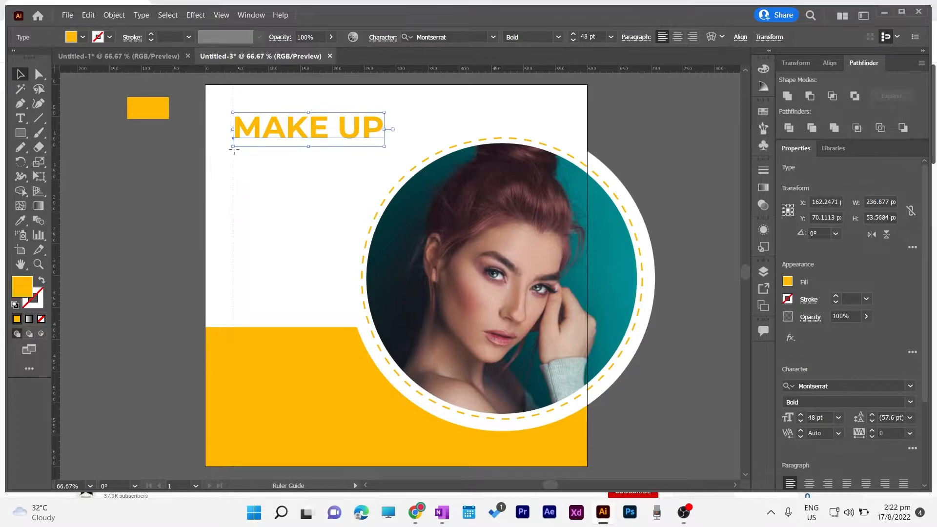
left_click_drag(230, 151, 272, 128)
left_click_drag(231, 85, 218, 85)
left_click_drag(261, 125, 253, 121)
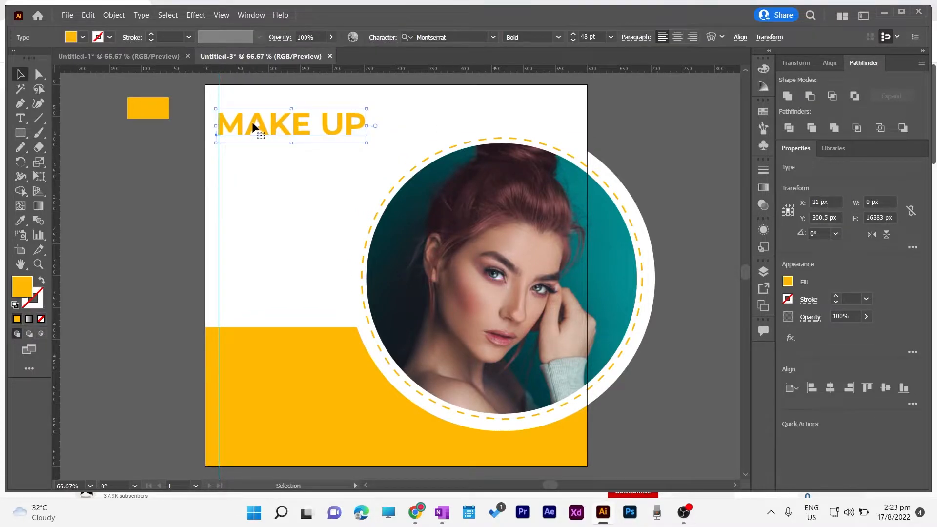
left_click(148, 173)
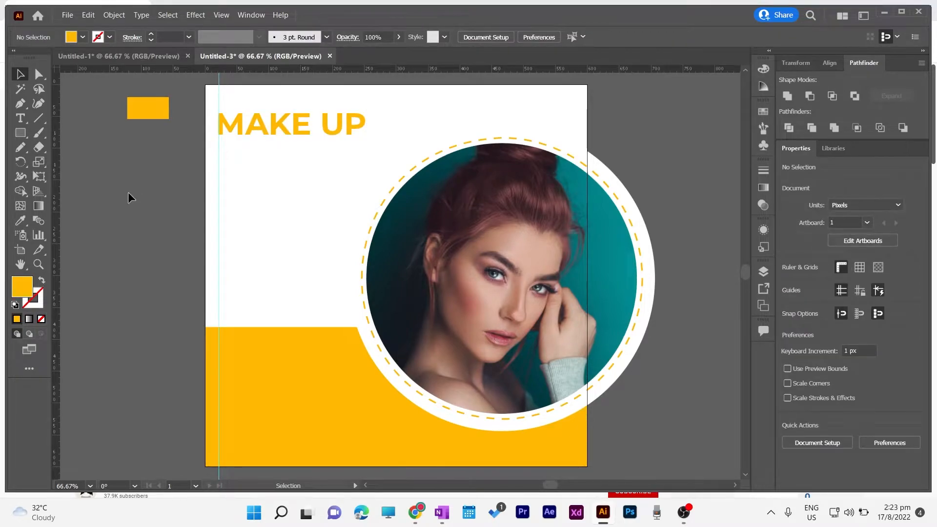
Duplicate the MAKE UP text directly below itself on the guide and change the copy's wording to "ARTIST"
left_click(269, 132)
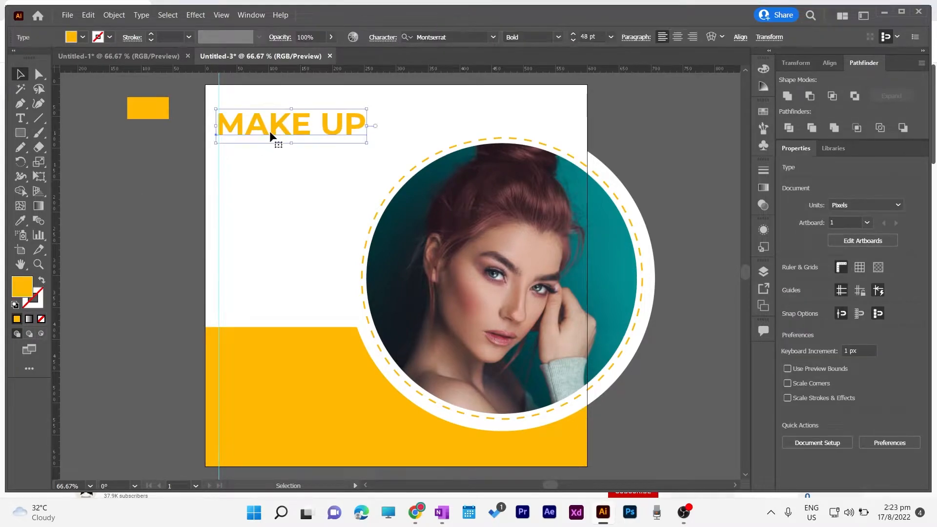
left_click_drag(271, 128, 273, 163)
key("t")
key("Delete")
key("Delete")
key("Delete")
key("Delete")
key("Delete")
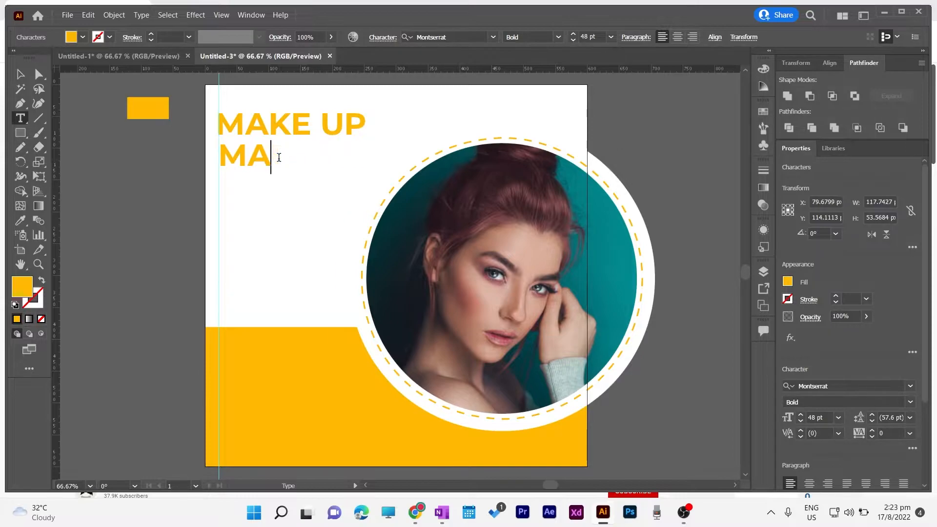
key("BackSpace")
key("BackSpace")
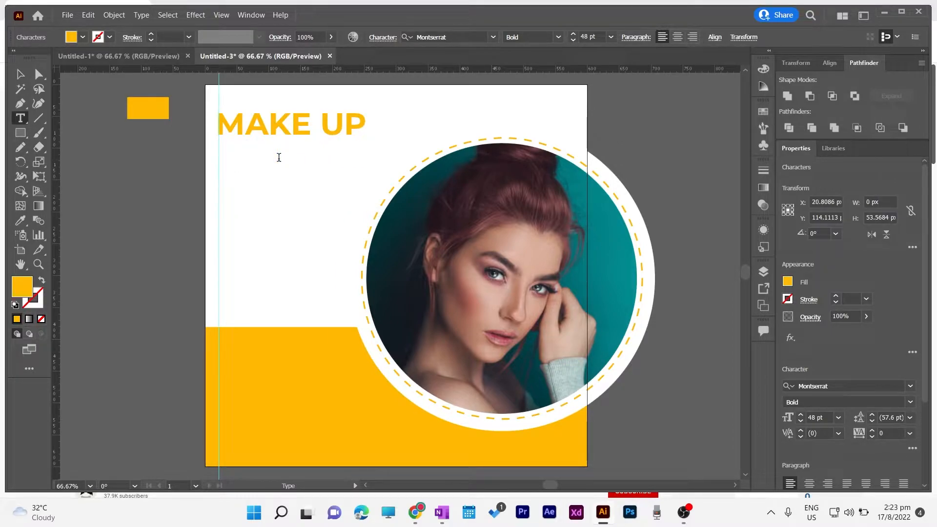
type("ARTIST")
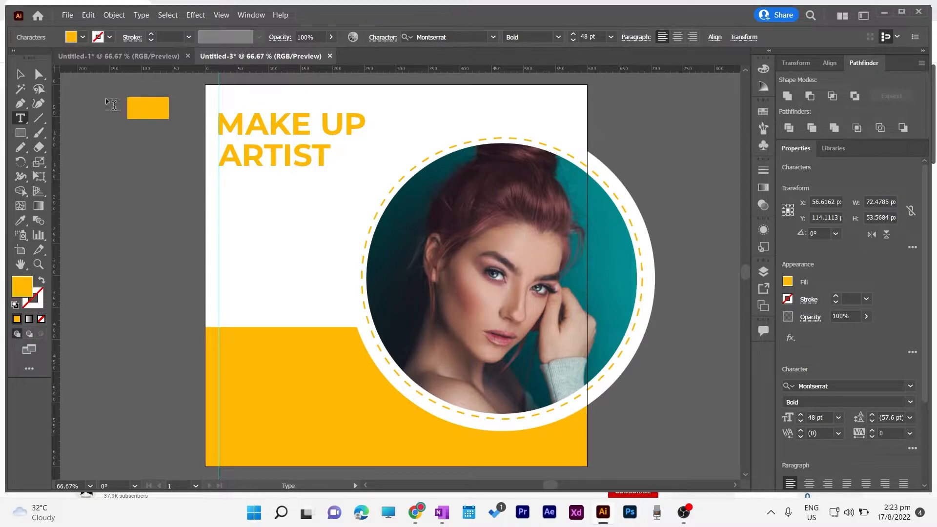
left_click(22, 76)
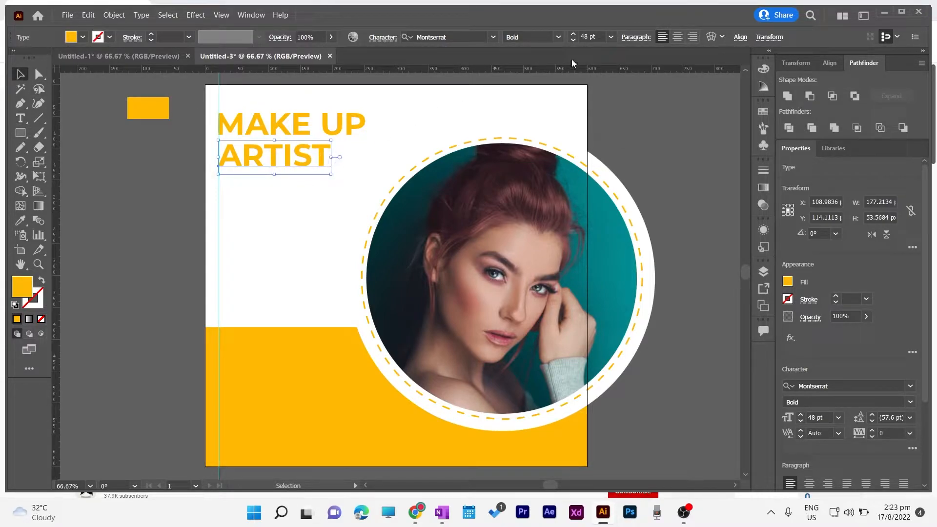
Set the font size of the ARTIST text to 60 pt
left_click(610, 37)
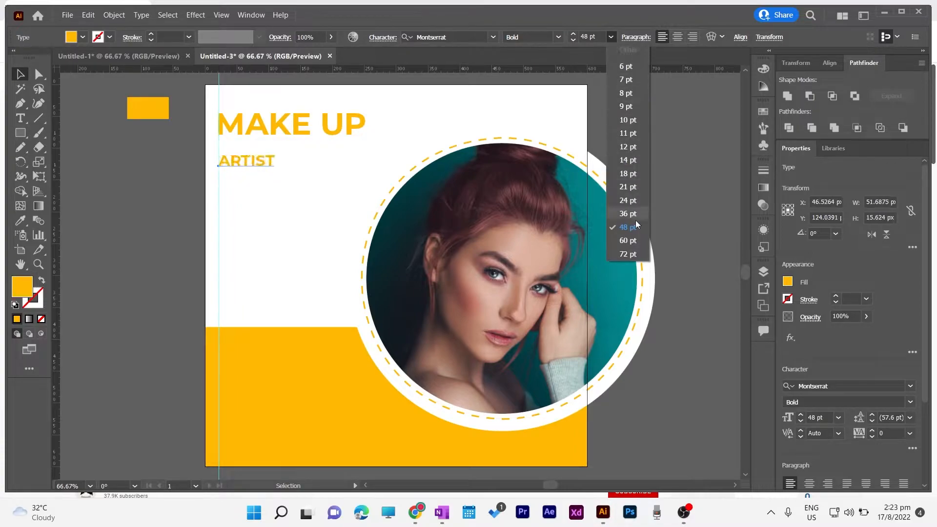
left_click(627, 254)
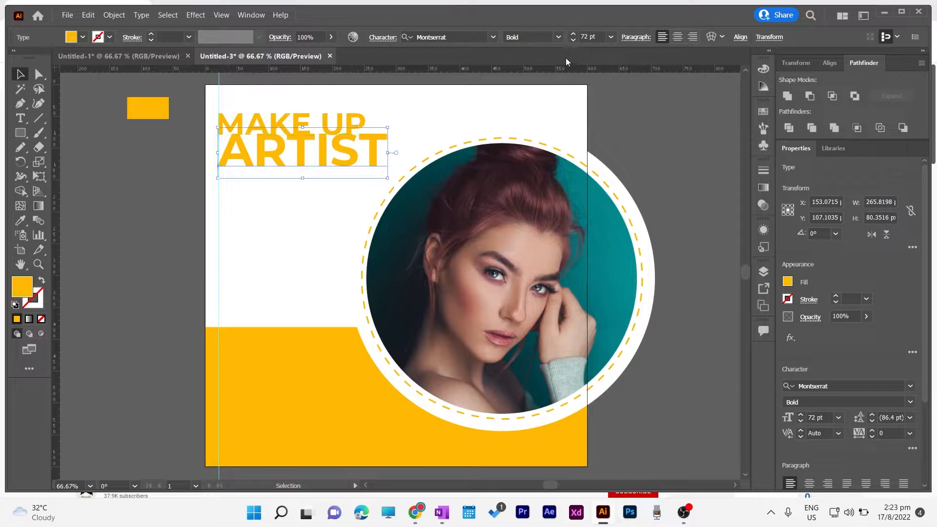
left_click(610, 37)
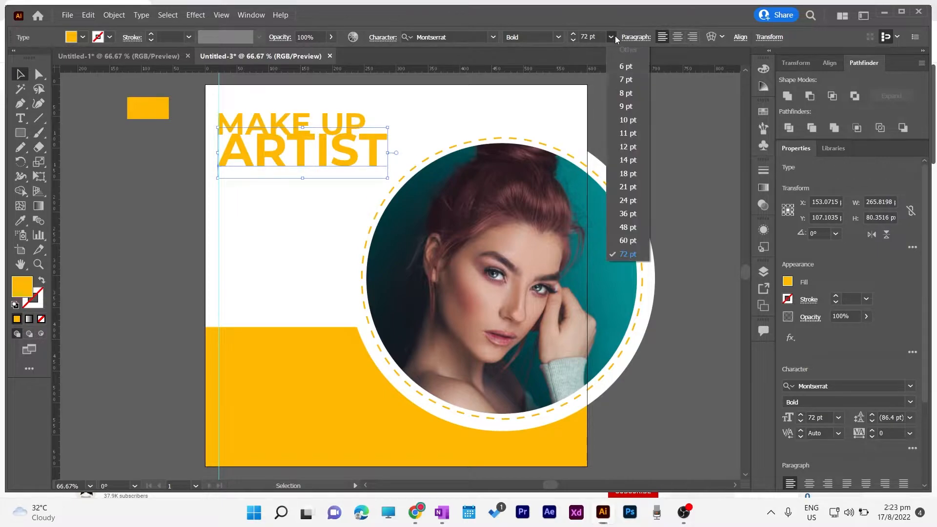
left_click(634, 253)
left_click(683, 177)
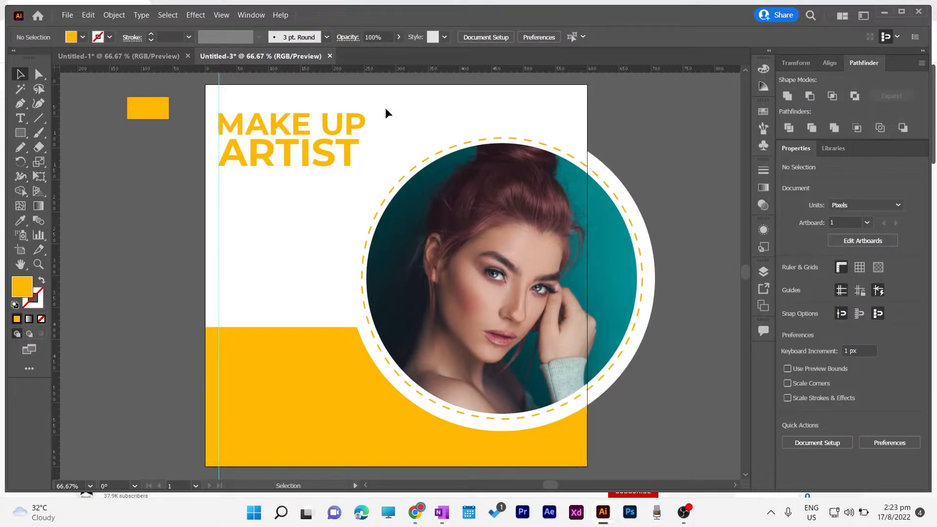
Nudge the ARTIST text down about 20 px to open a gap beneath the MAKE UP line
left_click(314, 155)
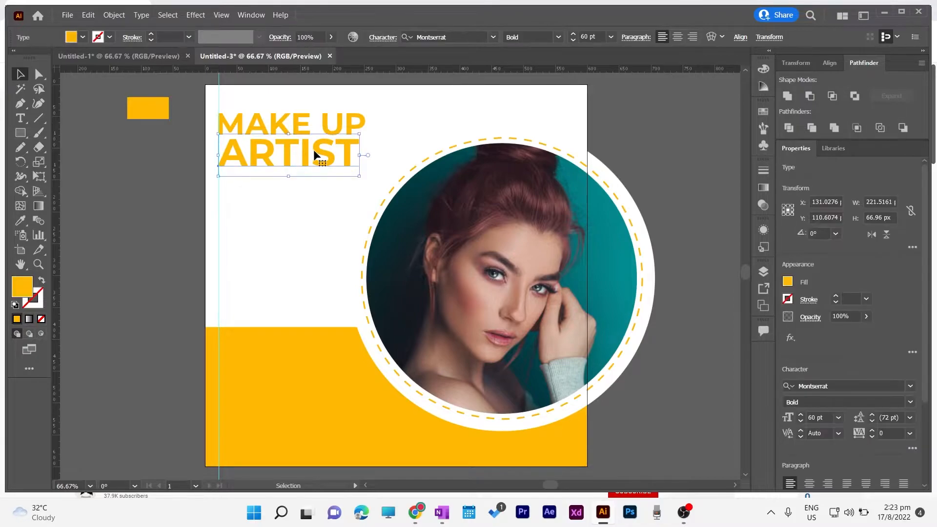
key("Down")
key("Down")
key("Down")
key("Down")
key("Down")
key("Down")
key("Down")
key("Down")
key("Down")
key("Down")
key("Down")
key("Down")
key("Down")
key("Down")
key("Down")
key("Down")
key("Down")
key("Down")
key("Down")
key("Down")
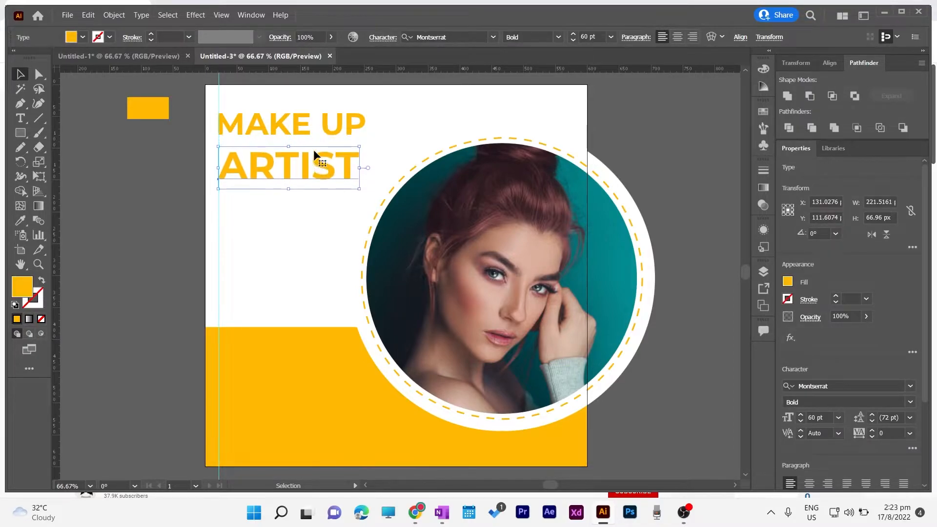
Nudge the ARTIST text up and the MAKE UP text down 5 px to tighten the gap between the two headline lines
key("Up")
key("Up")
key("Up")
key("Up")
key("Up")
key("Up")
key("Up")
key("Up")
key("Up")
key("Up")
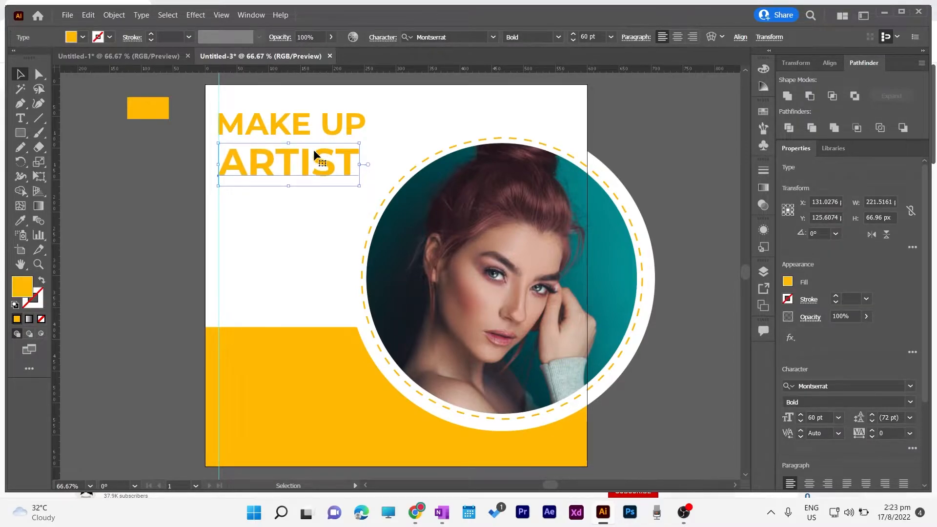
left_click(324, 128)
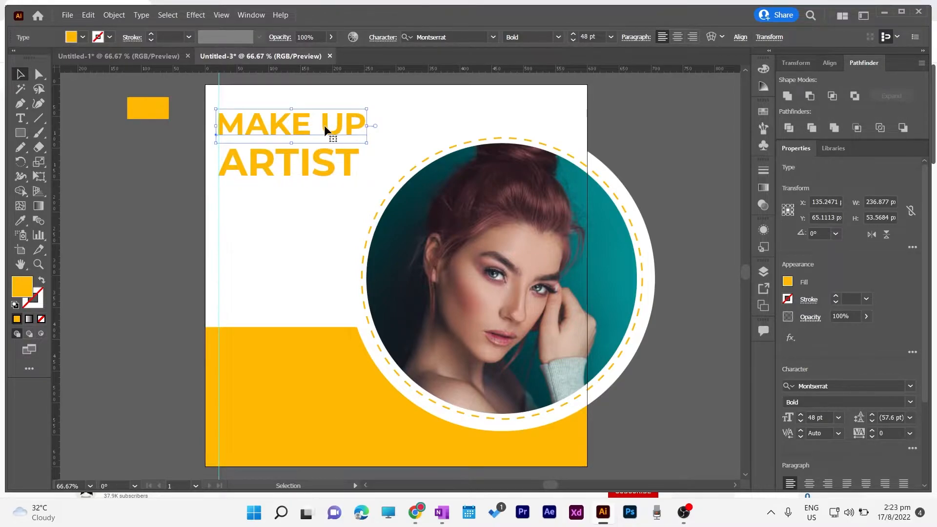
key("Down")
key("Down")
key("Down")
key("Down")
key("Down")
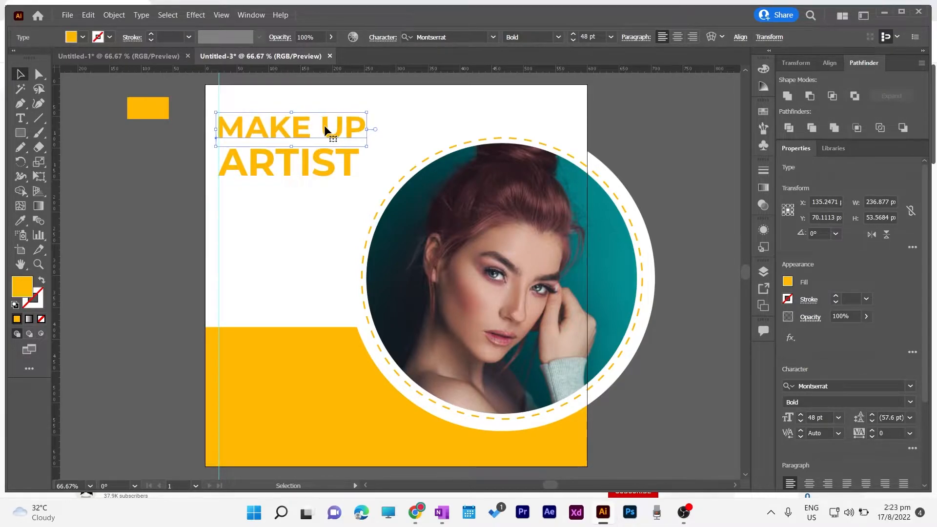
Set the ARTIST text to Medium weight and format the Lorem ipsum line below it as Thin at 10 pt
left_click(558, 37)
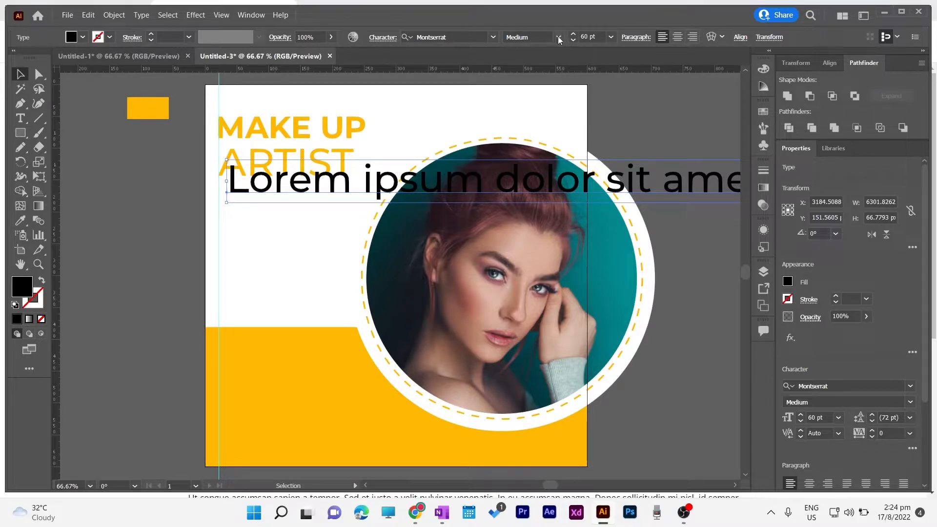
left_click(559, 38)
left_click(549, 51)
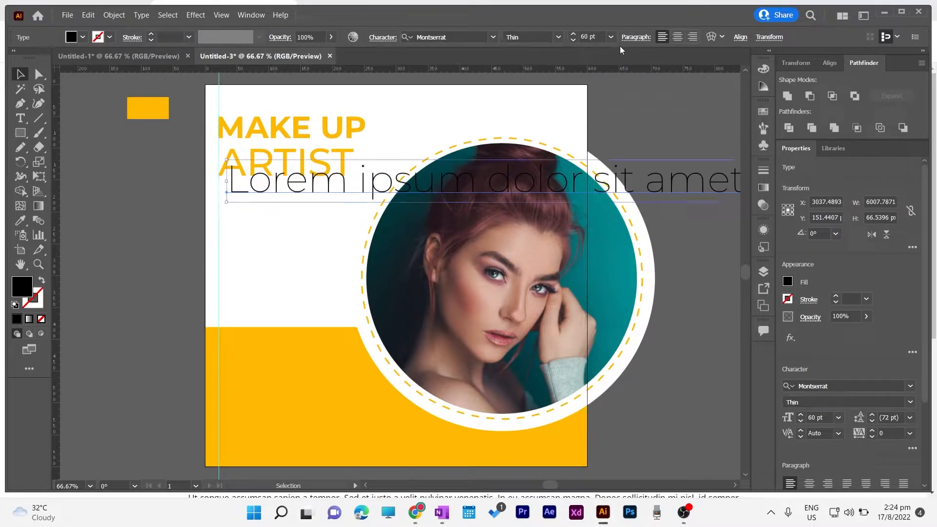
left_click(610, 37)
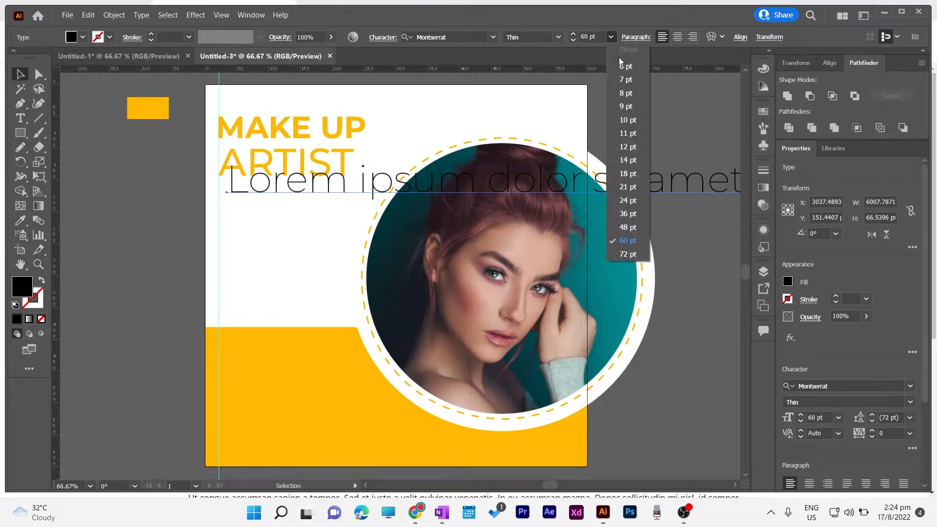
left_click(627, 121)
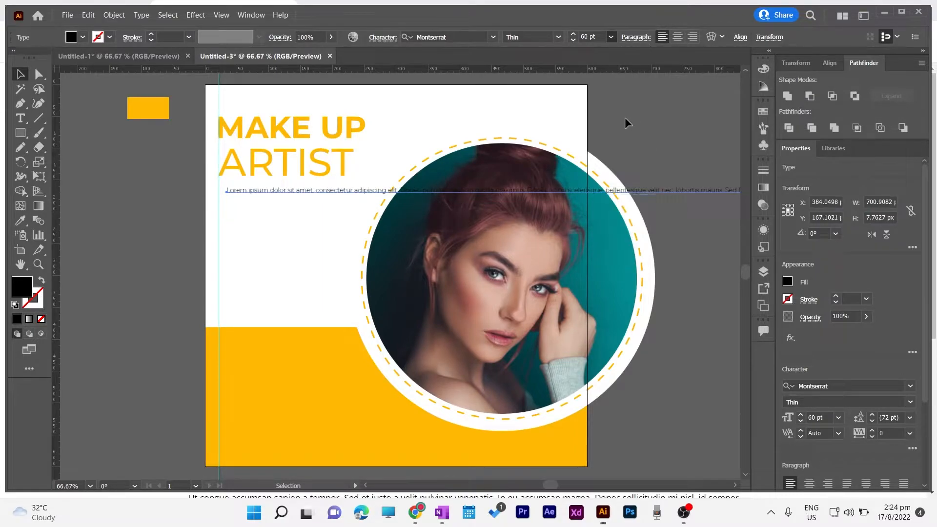
Break the Lorem ipsum text into five short lines, splitting after "consectetur", "mollis", "scelerisque," and "mauris." so it clears the portrait
double_click(352, 193)
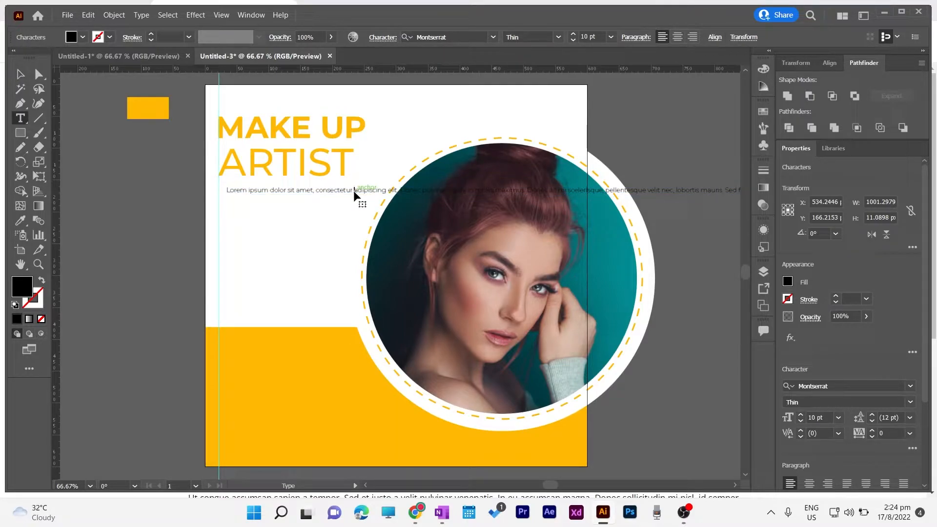
key("Return")
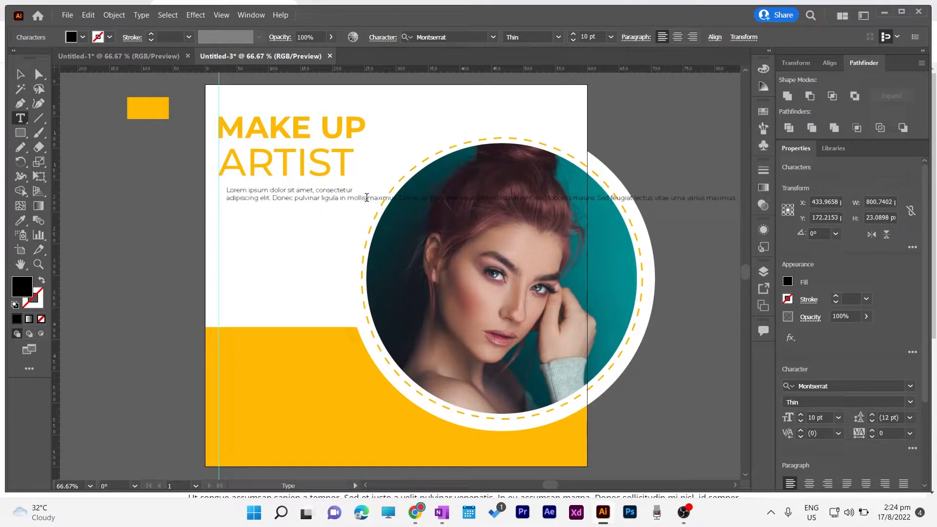
left_click(365, 198)
key("Return")
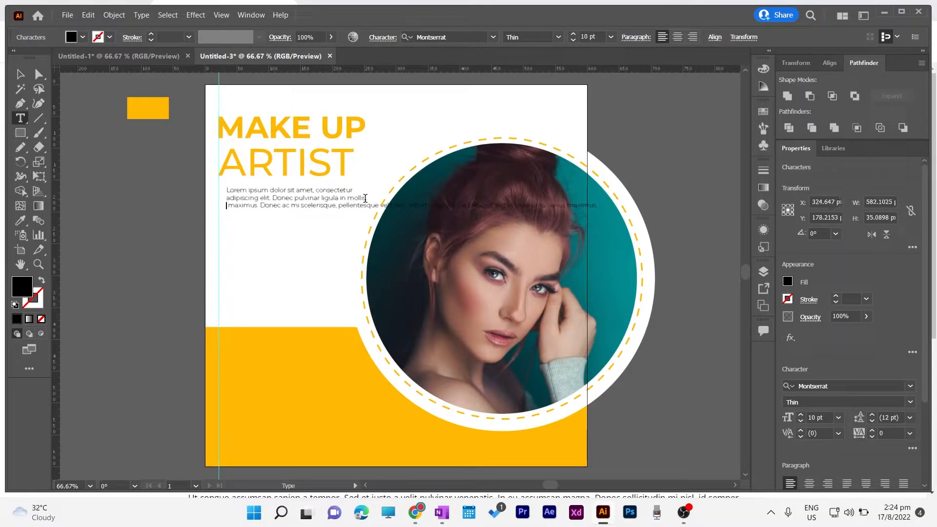
left_click(338, 206)
key("Return")
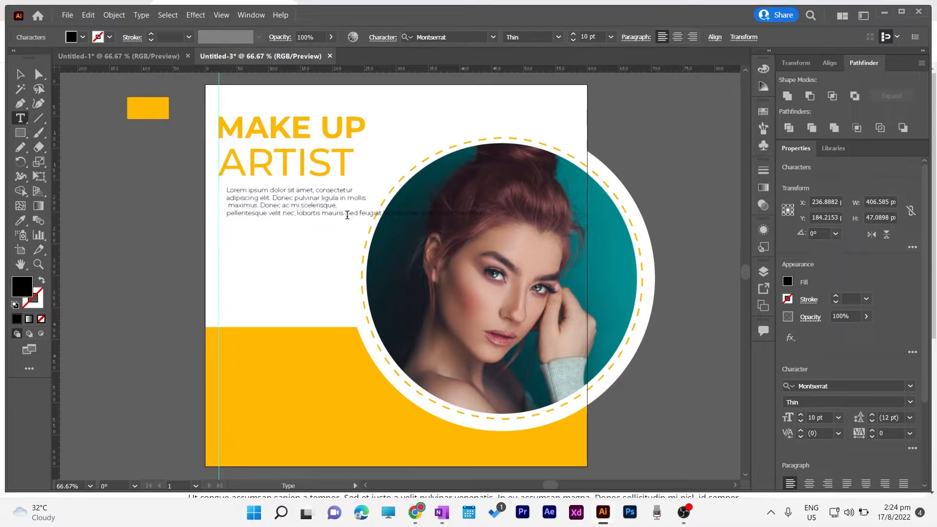
left_click(347, 215)
key("Return")
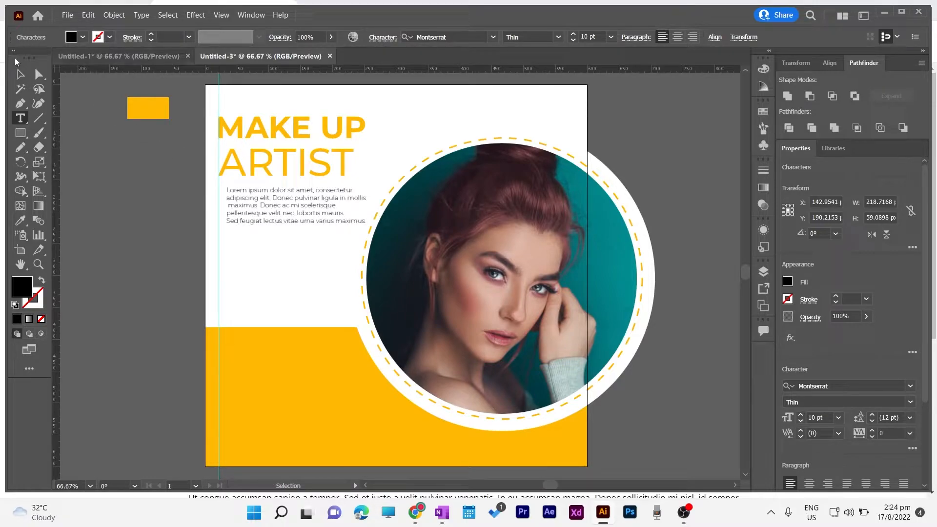
Move the Lorem ipsum paragraph so its left edge sits on the vertical guide, slightly lower beneath the ARTIST text
left_click(20, 76)
left_click_drag(247, 202, 239, 209)
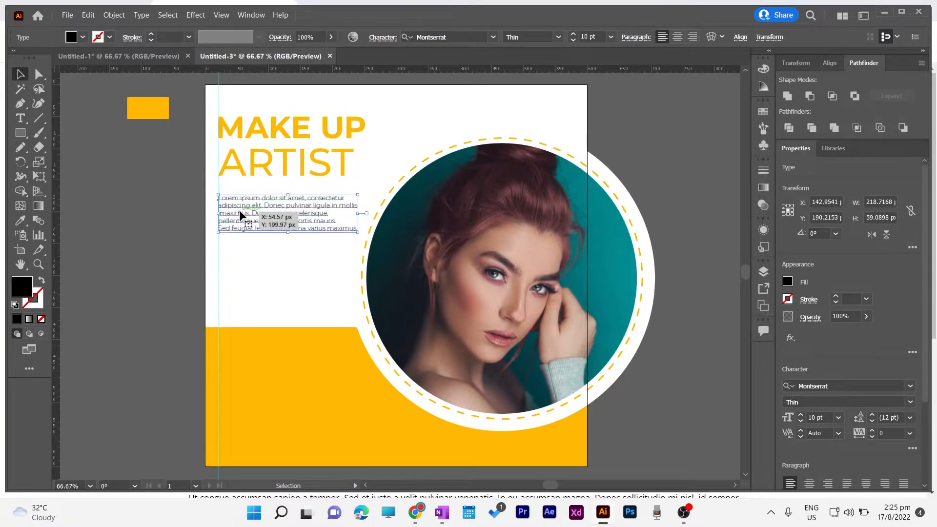
left_click(102, 209)
scroll(120, 217, "down", 2)
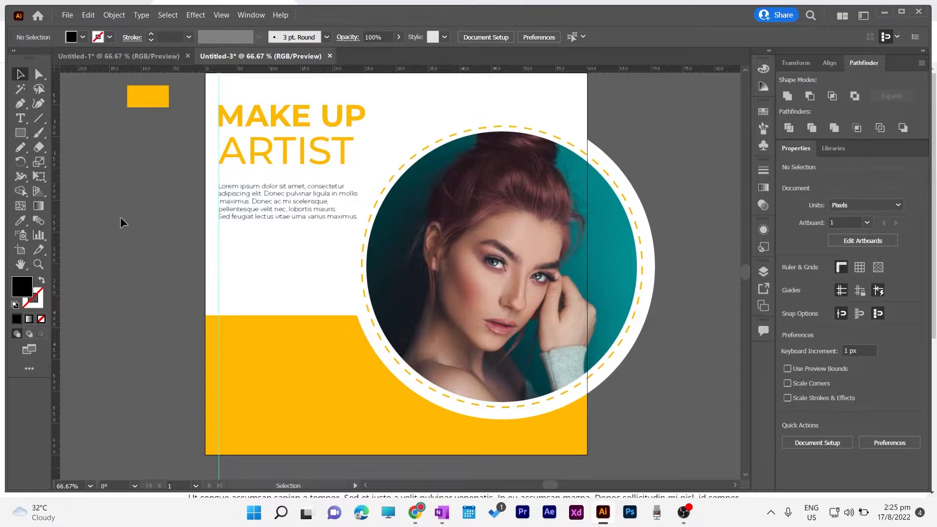
scroll(120, 217, "up", 1)
scroll(684, 144, "up", 1)
Duplicate the MAKE UP text to the artboard's upper right above the portrait and change the copy's wording to "LOGO"
left_click(305, 128)
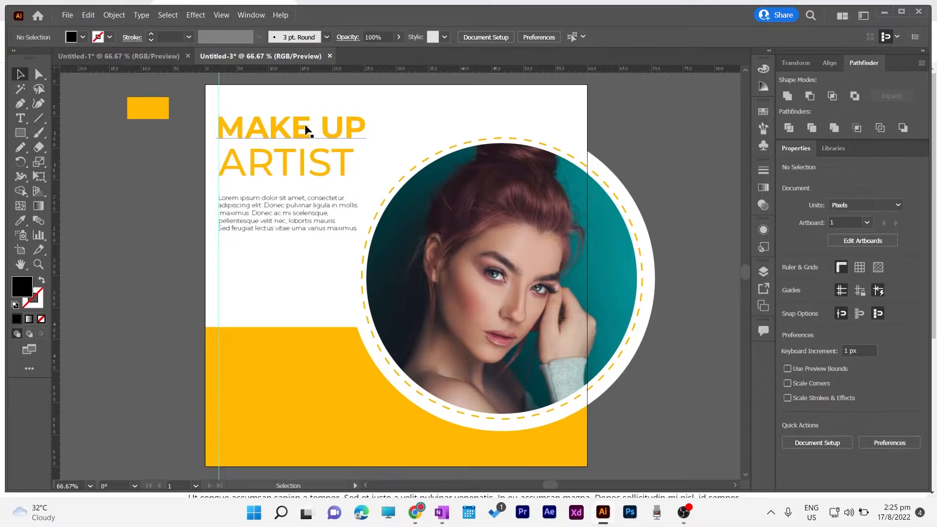
left_click_drag(305, 126, 530, 102)
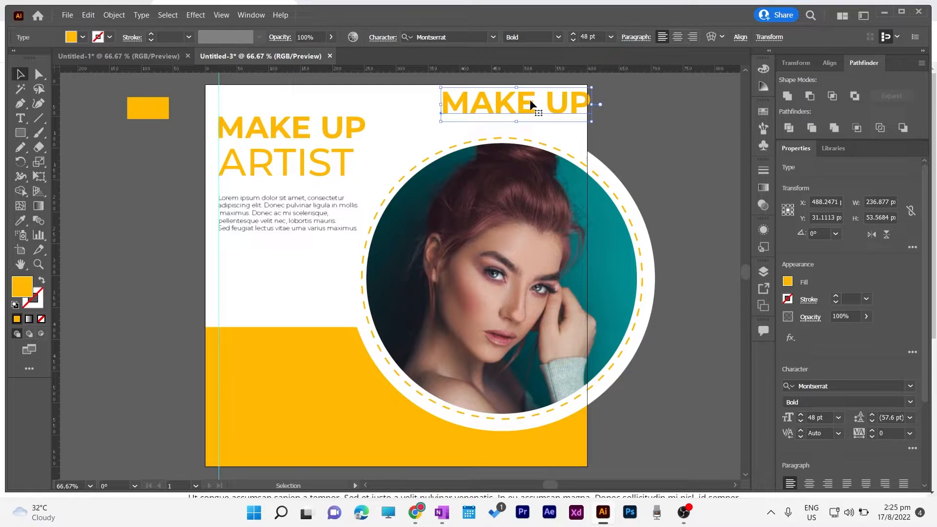
double_click(531, 103)
key("BackSpace")
key("BackSpace")
key("BackSpace")
key("BackSpace")
key("BackSpace")
key("BackSpace")
key("BackSpace")
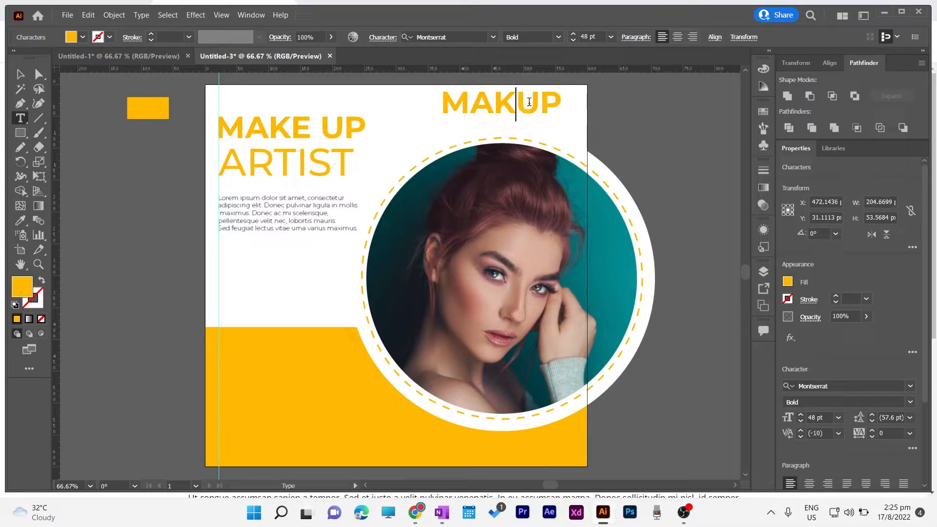
type("LOGO")
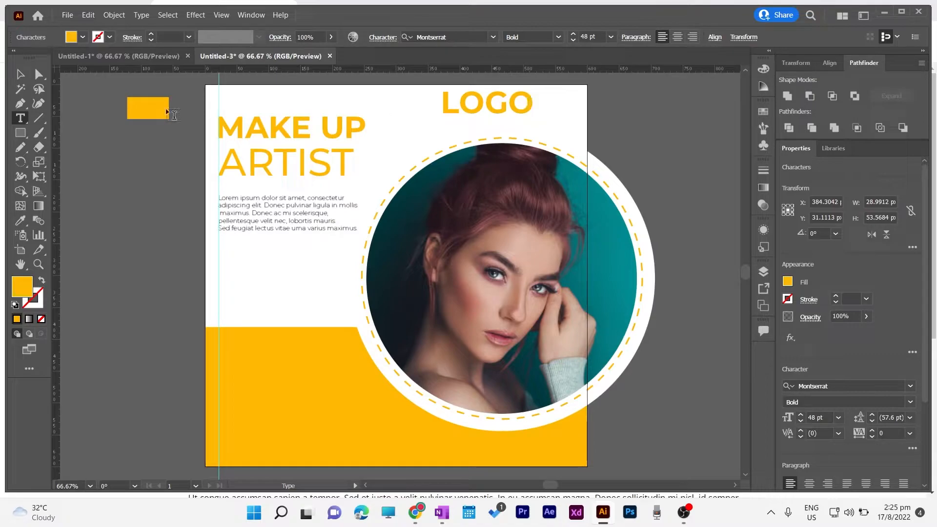
Move the LOGO text farther right and slightly down, to about X 500 px, Y 40 px
left_click(20, 74)
left_click_drag(469, 107, 507, 110)
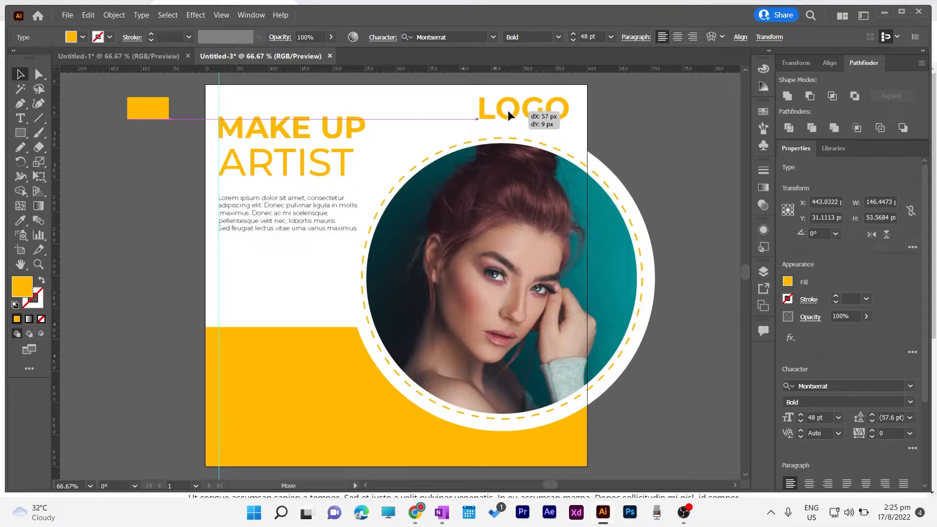
left_click_drag(507, 110, 508, 110)
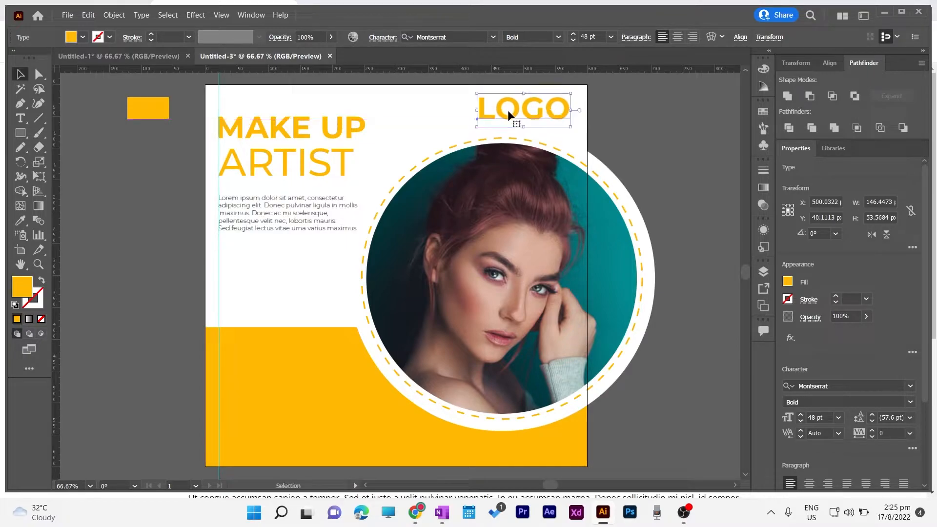
Set the LOGO text to Regular weight at 21 pt
left_click(557, 37)
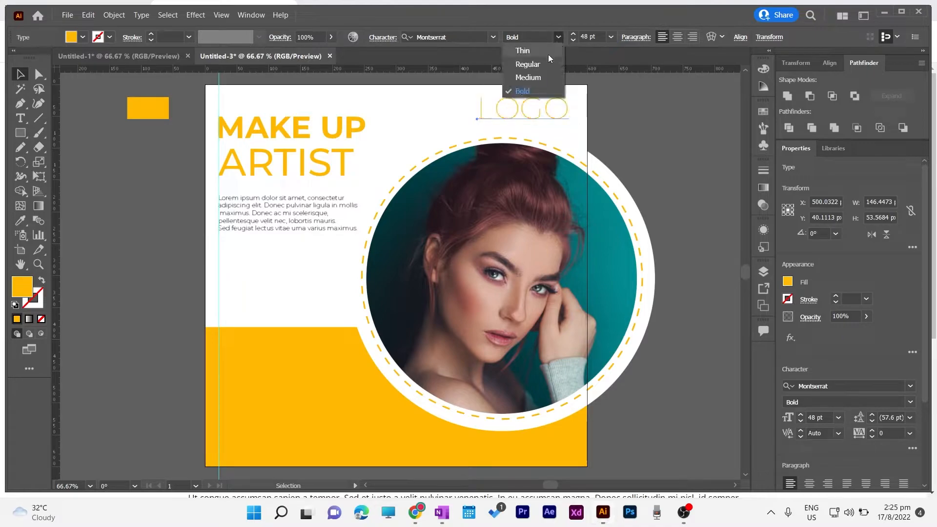
left_click(542, 64)
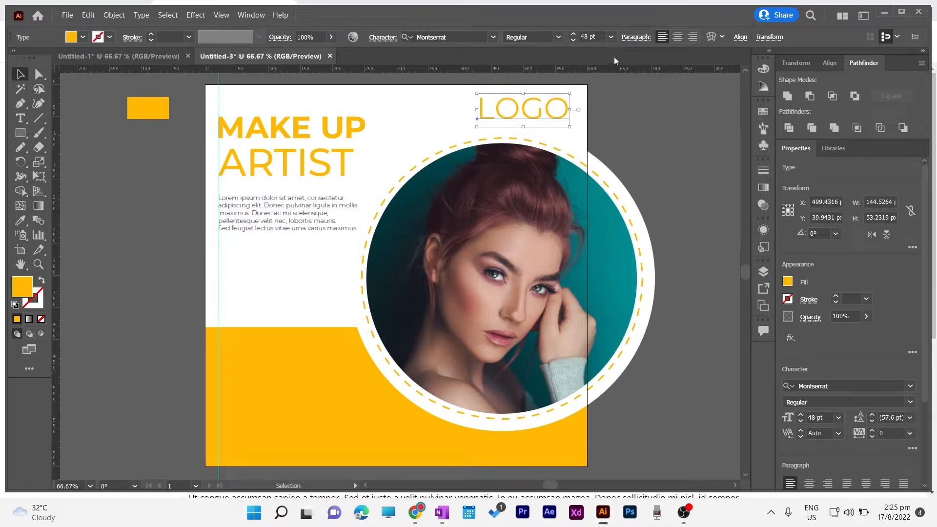
left_click(610, 37)
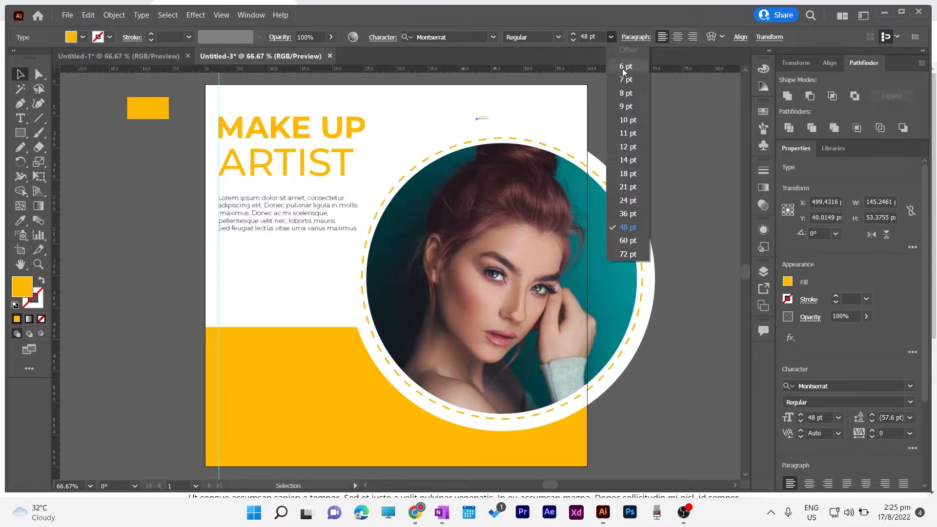
left_click(628, 146)
left_click(613, 37)
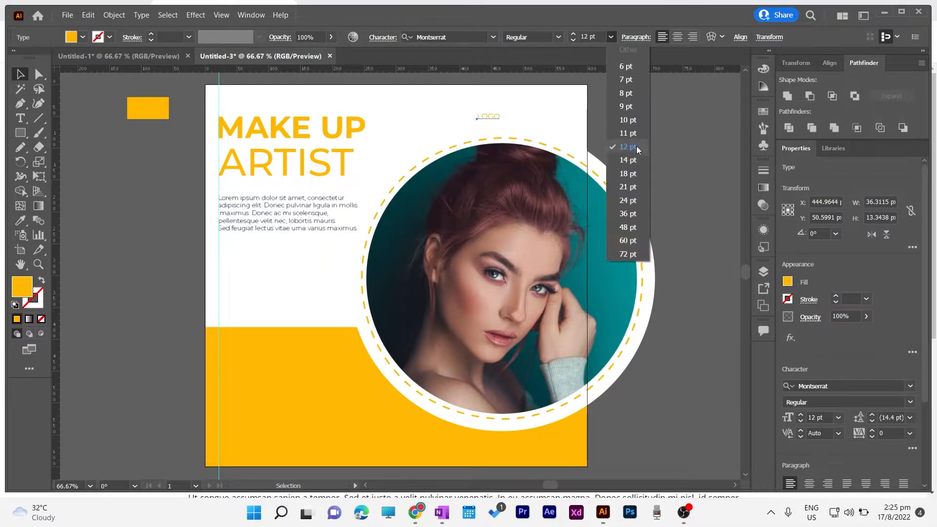
left_click(628, 187)
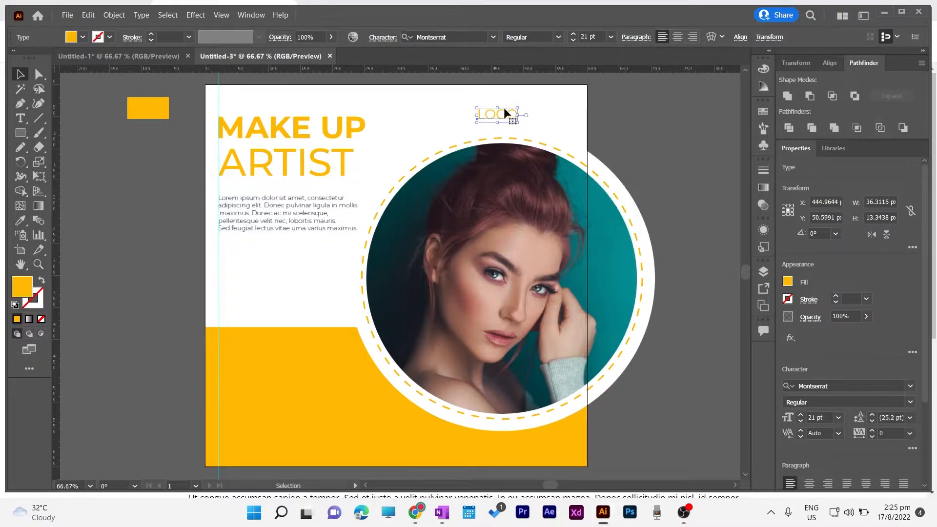
Place a horizontal guide at Y 27 px and a vertical guide near the artboard's right edge, and fit the LOGO text into their corner
left_click_drag(501, 115, 523, 106)
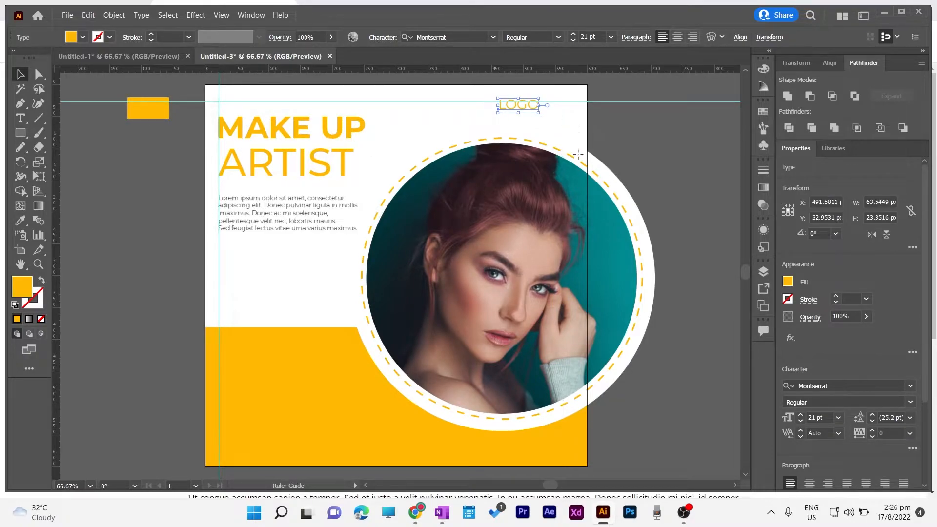
left_click_drag(572, 154, 570, 156)
left_click_drag(522, 112, 553, 111)
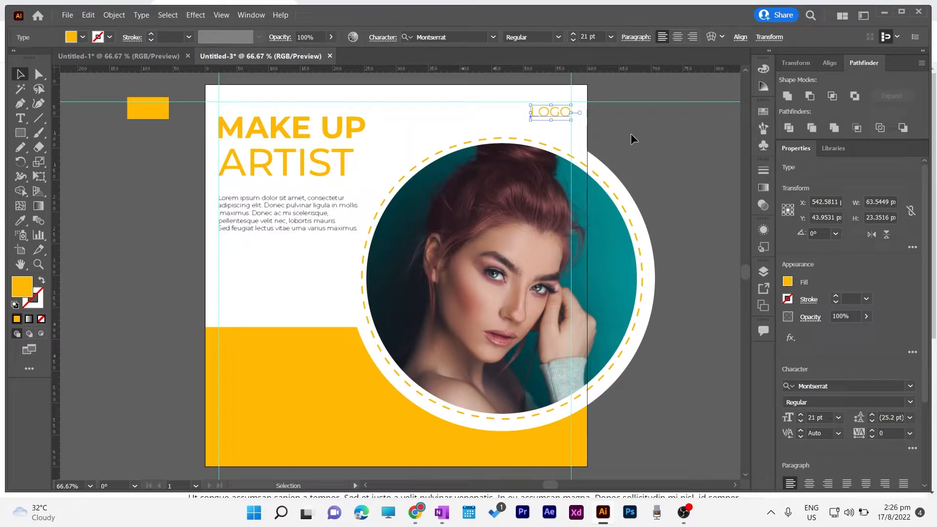
Set the LOGO text to Medium weight
left_click(558, 38)
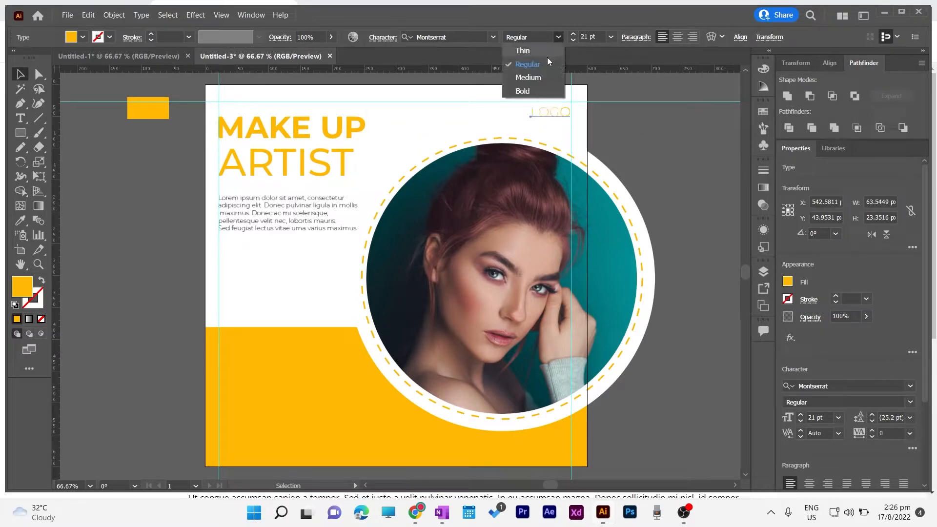
left_click(539, 80)
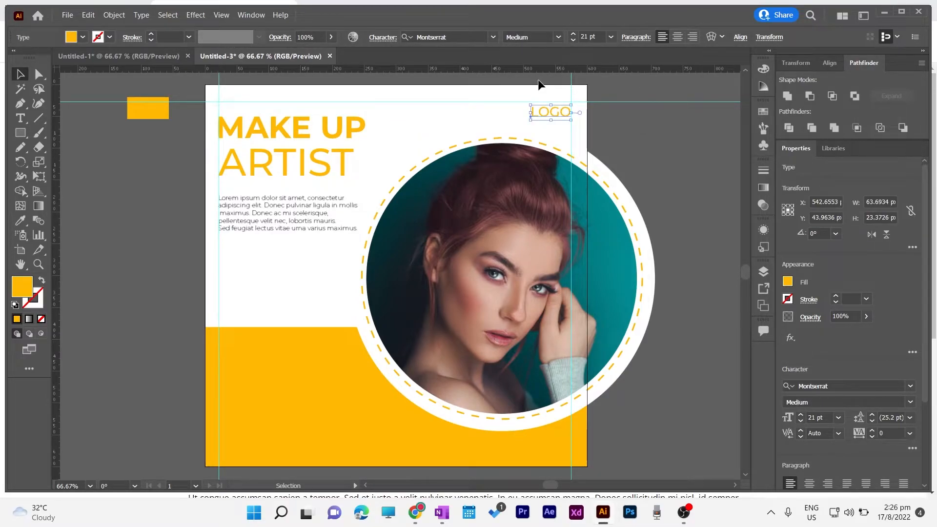
left_click(609, 100)
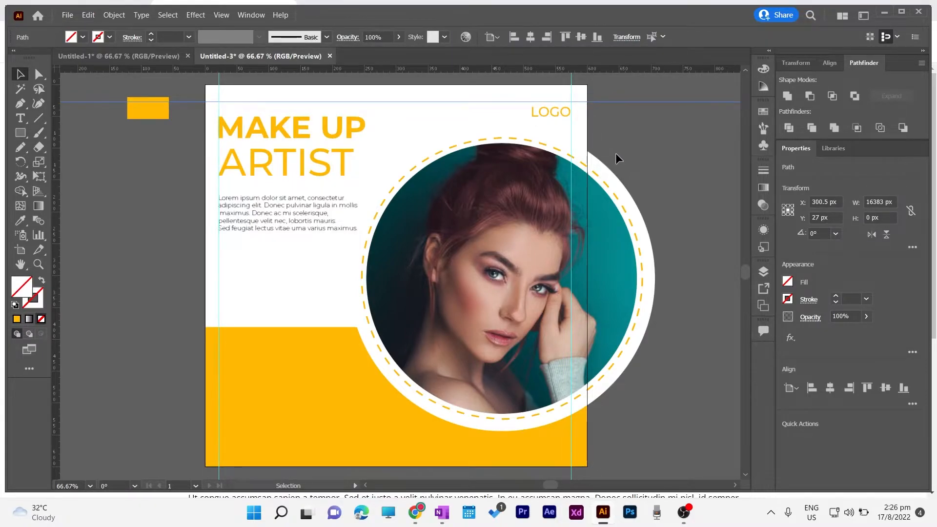
Shift the MAKE UP text up to the horizontal guide, and raise the ARTIST text and Lorem ipsum paragraph to follow it
left_click_drag(277, 130, 278, 125)
left_click(153, 168)
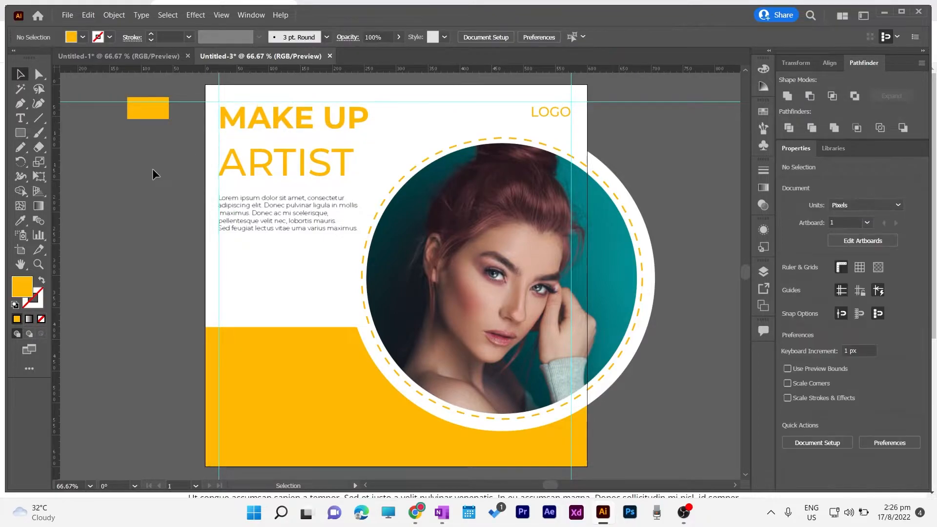
left_click_drag(283, 168, 281, 162)
left_click(113, 199)
left_click_drag(263, 216, 263, 202)
left_click(131, 221)
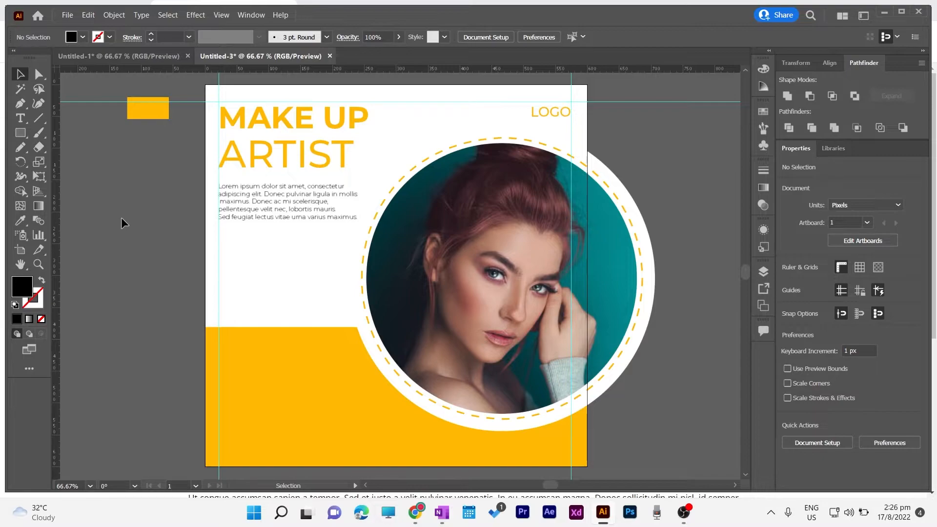
Draw a black rectangle about 370 x 68 px from the artboard's left edge, resting on the yellow rectangle's top edge and overlapping the portrait
left_click_drag(22, 139, 50, 137)
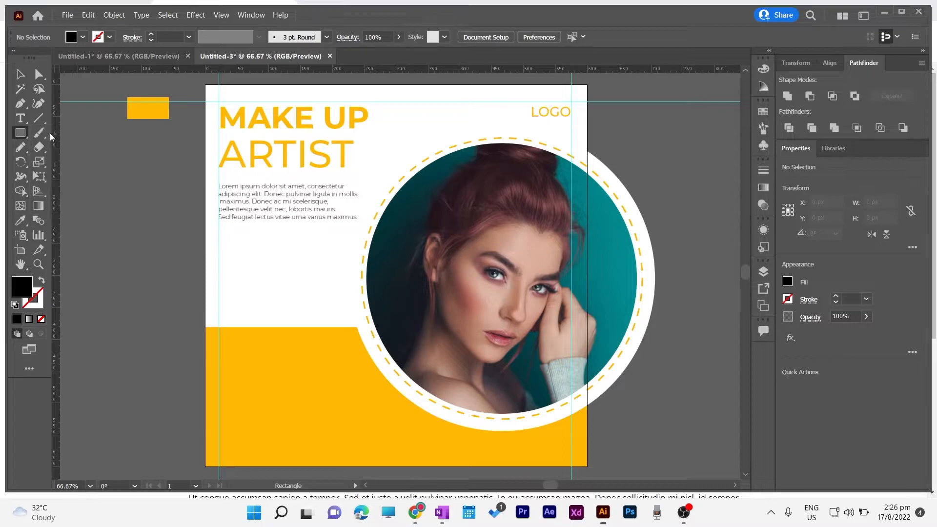
left_click_drag(206, 285, 441, 328)
left_click(20, 74)
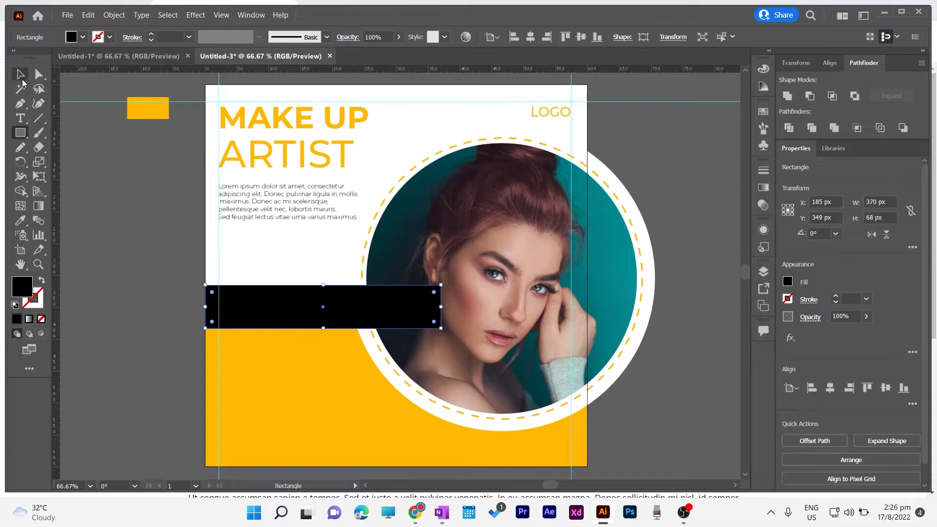
left_click(39, 75)
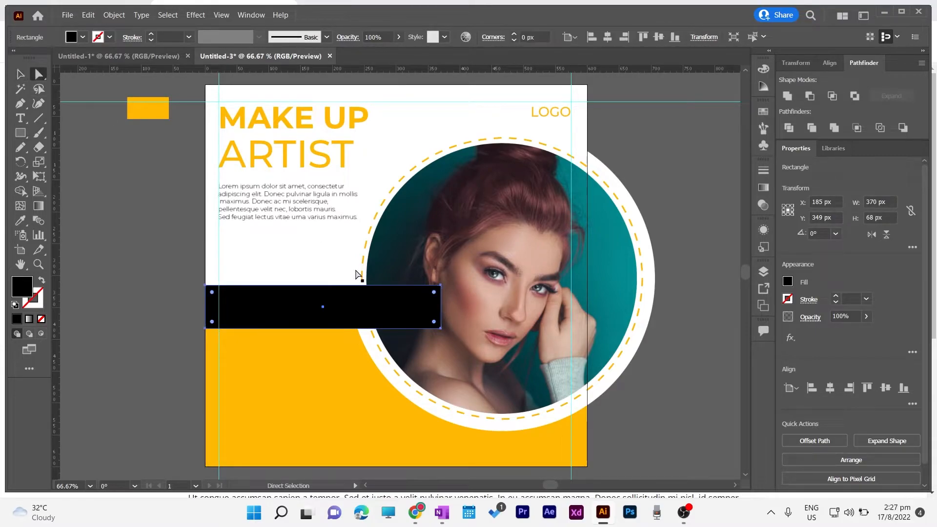
Slant the black banner's right end by pulling its lower corner inward, and fill the banner with dark teal sampled from the portrait
left_click_drag(440, 328, 403, 331)
left_click(22, 75)
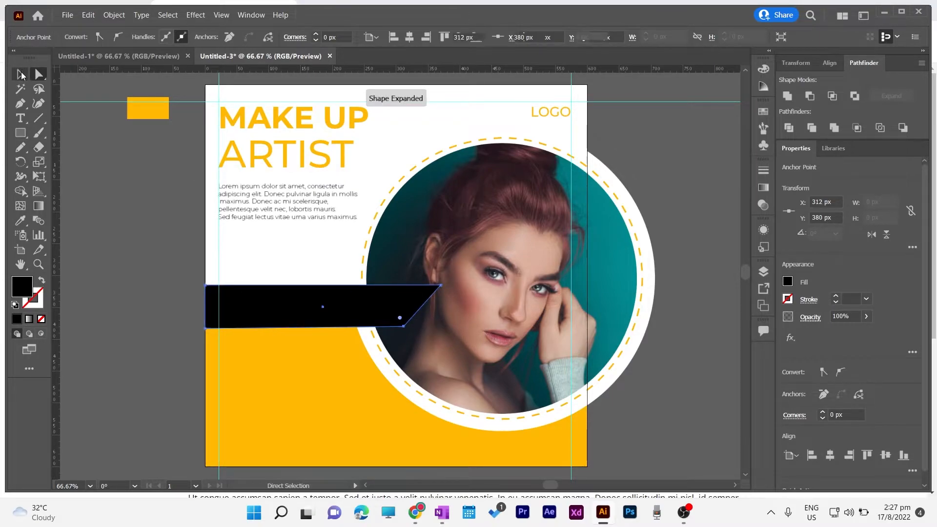
key("i")
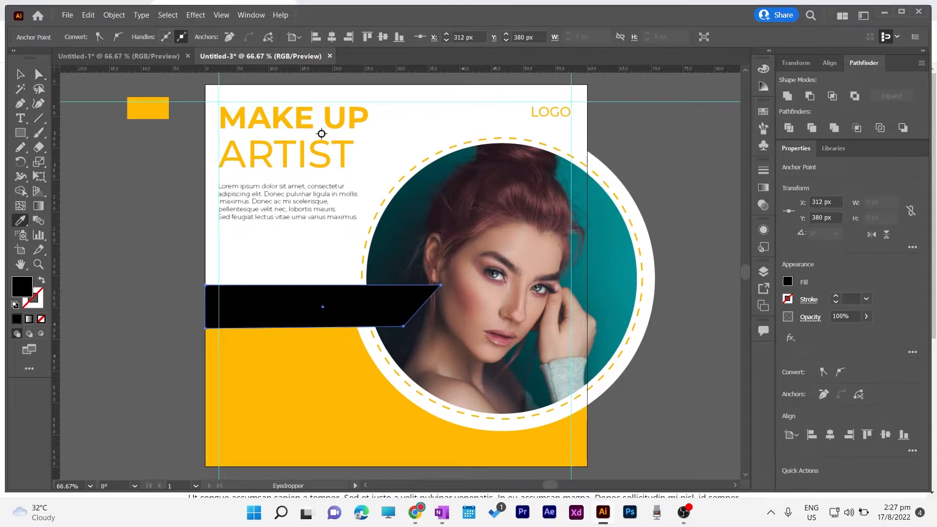
left_click(619, 231)
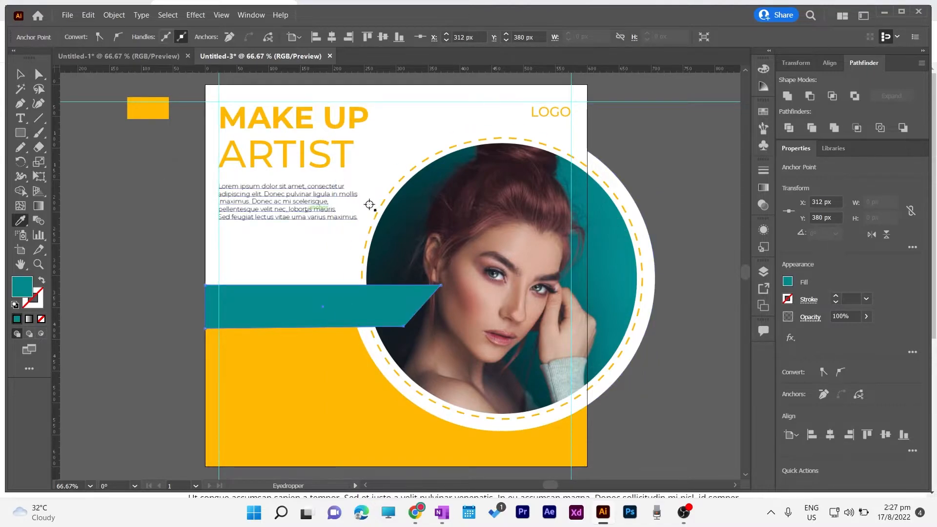
left_click(417, 187)
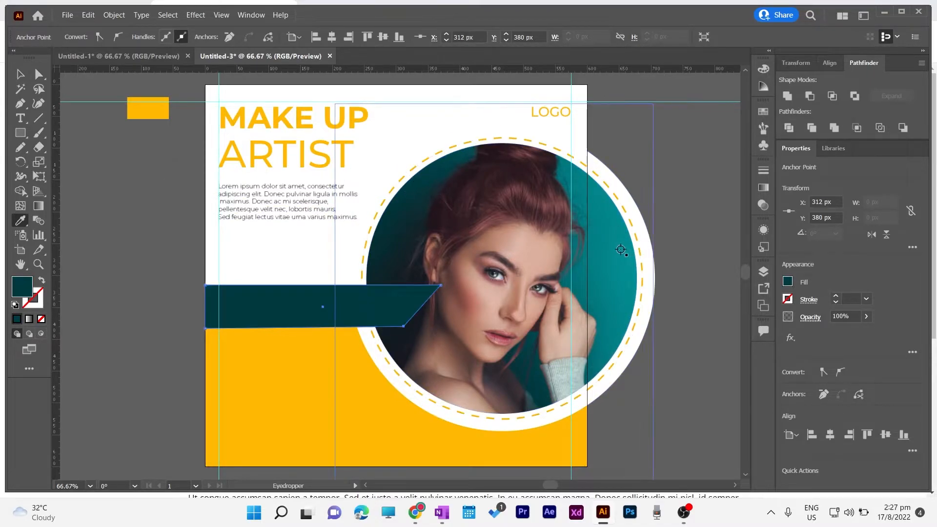
left_click(18, 74)
left_click(137, 212)
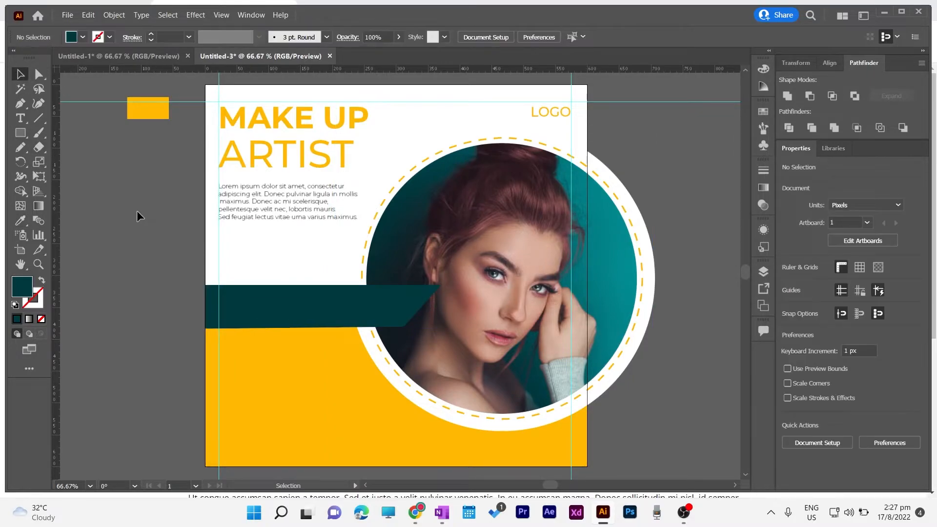
Recolour the banner with the lighter teal sampled from the portrait's background beside the hair
left_click(422, 306)
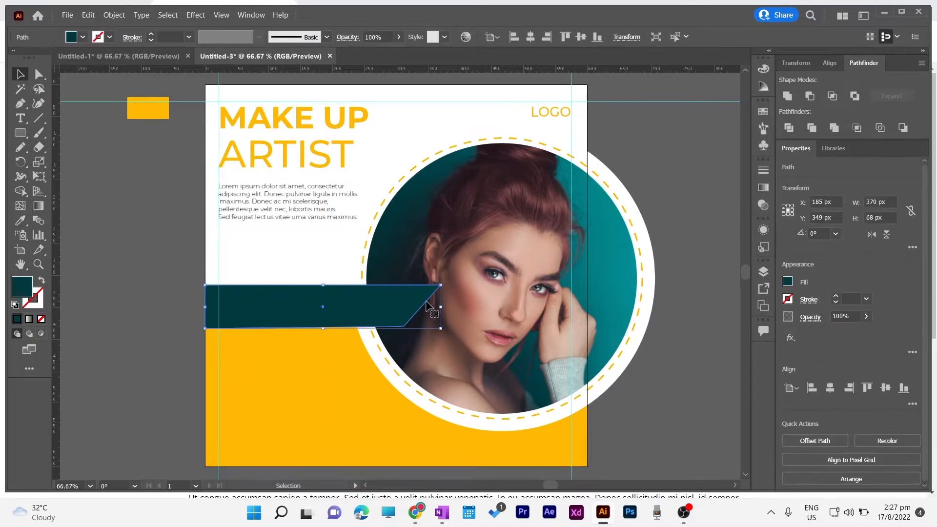
key("i")
left_click(616, 241)
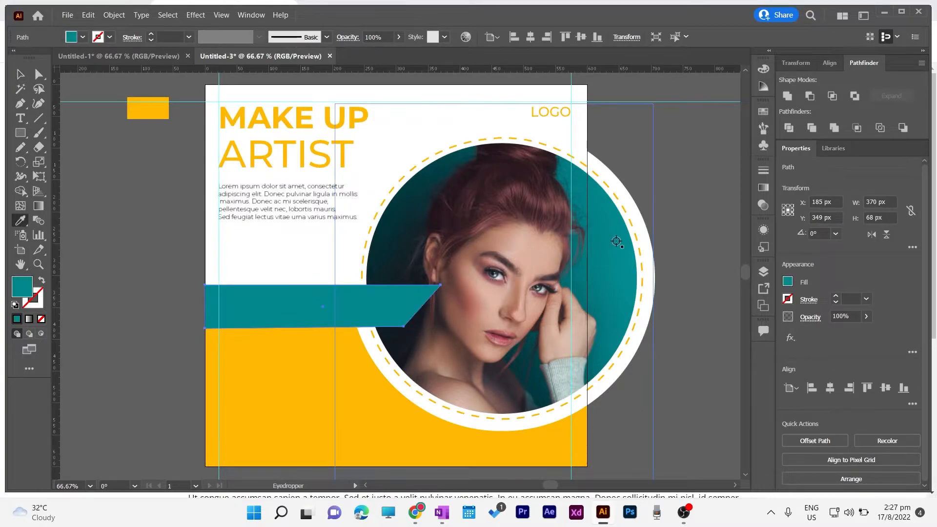
left_click(578, 281)
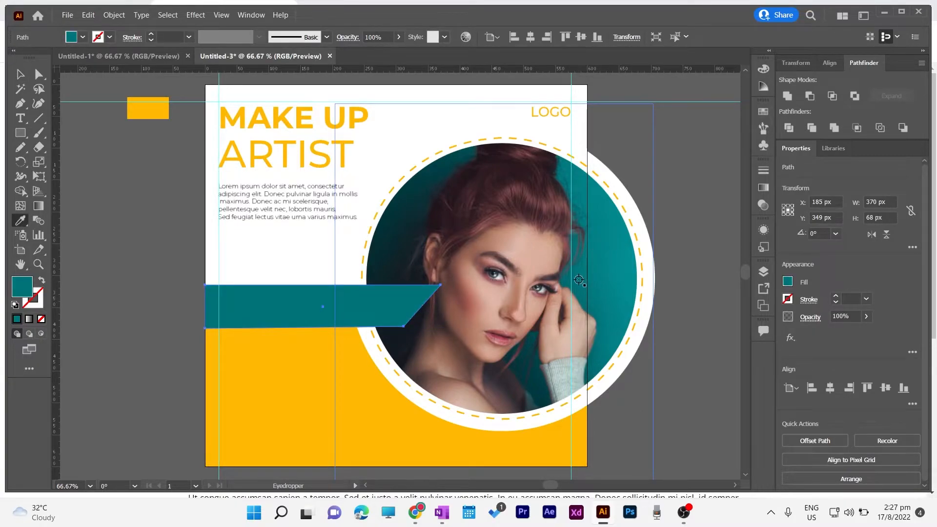
left_click(578, 189)
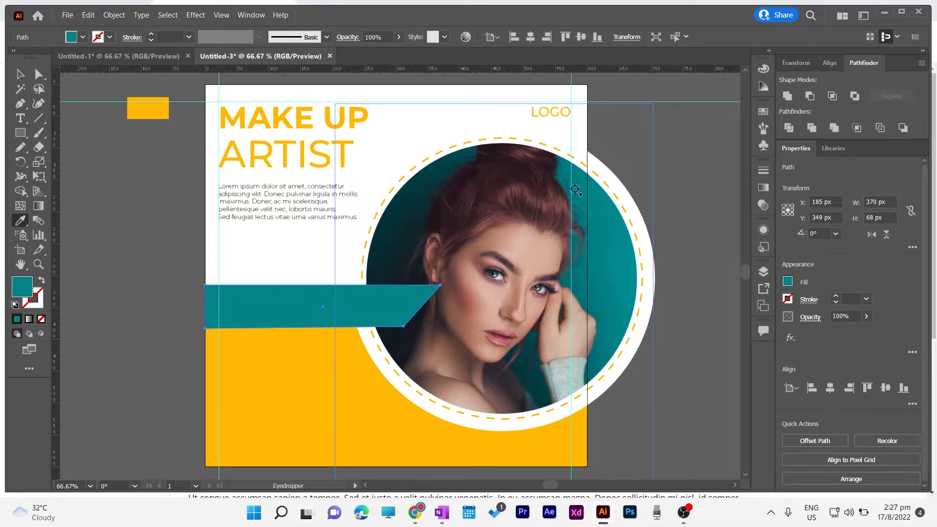
left_click(465, 154)
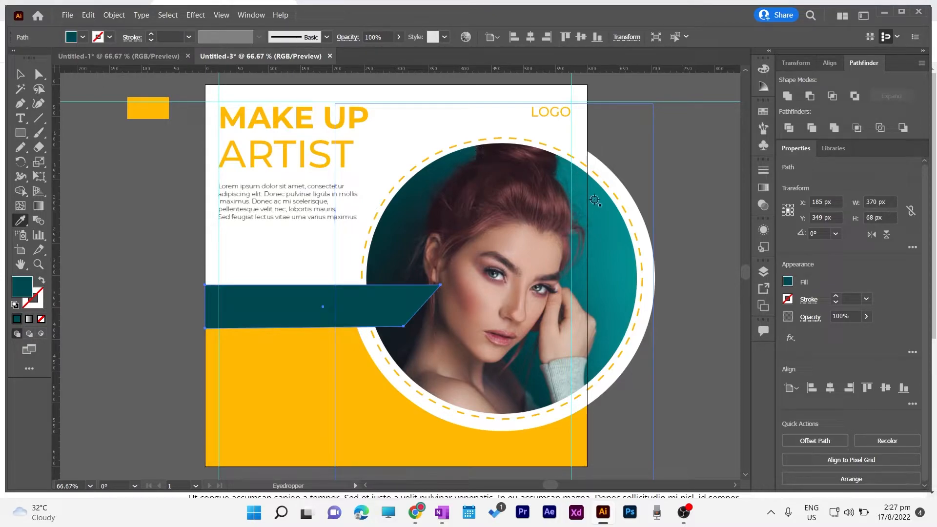
left_click(594, 200)
left_click(20, 73)
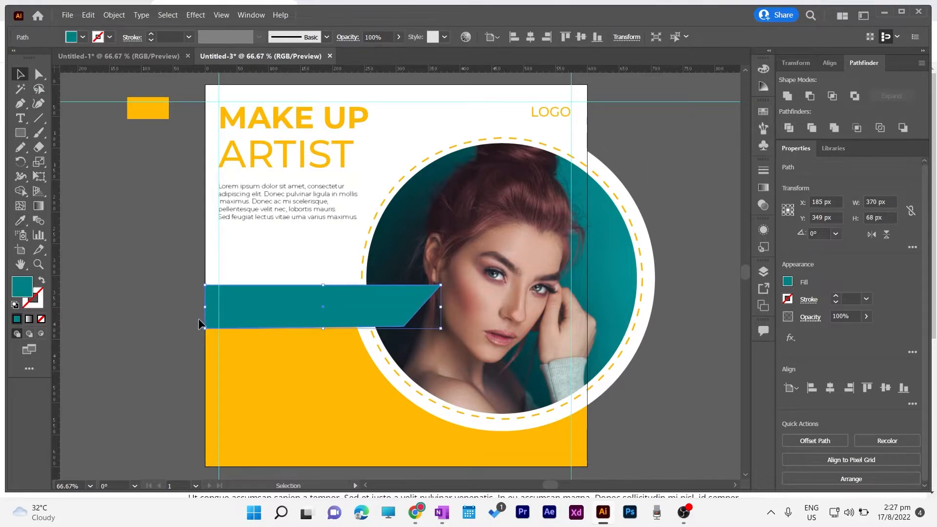
left_click(171, 305)
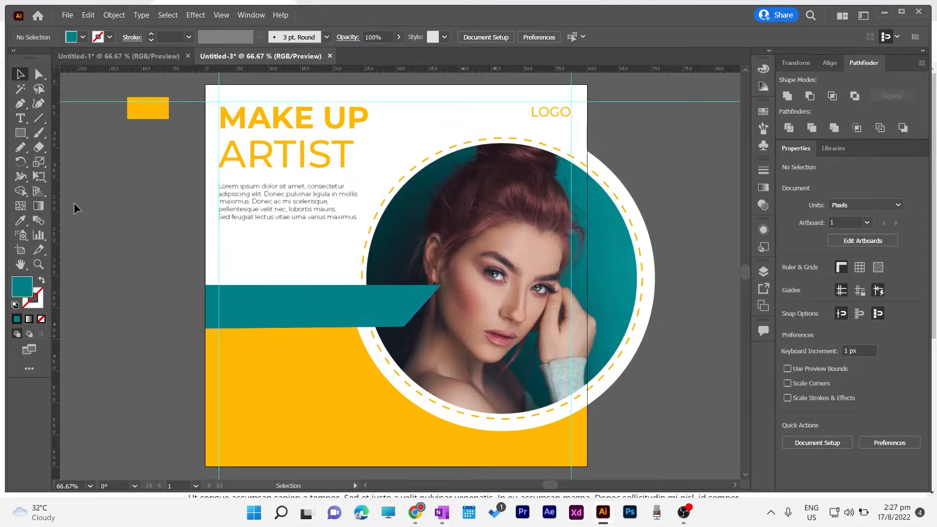
Draw a horizontal yellow 2 pt line about 108 px long and centre it vertically on the banner, starting at the left guide
left_click(39, 118)
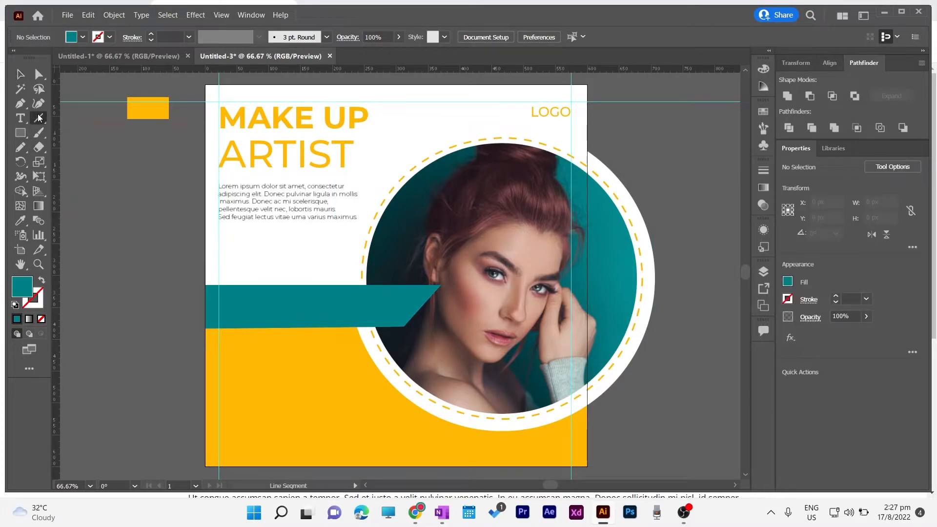
left_click_drag(228, 259, 297, 258)
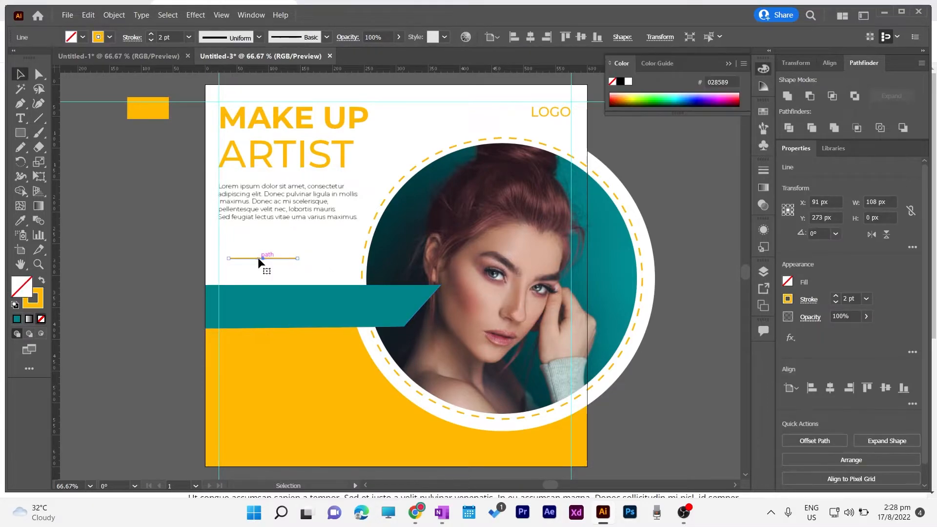
mouse_move(258, 258)
left_mouse_down()
mouse_move(256, 306)
mouse_move(247, 306)
left_mouse_up()
left_click_drag(247, 306, 247, 306)
left_click(145, 295)
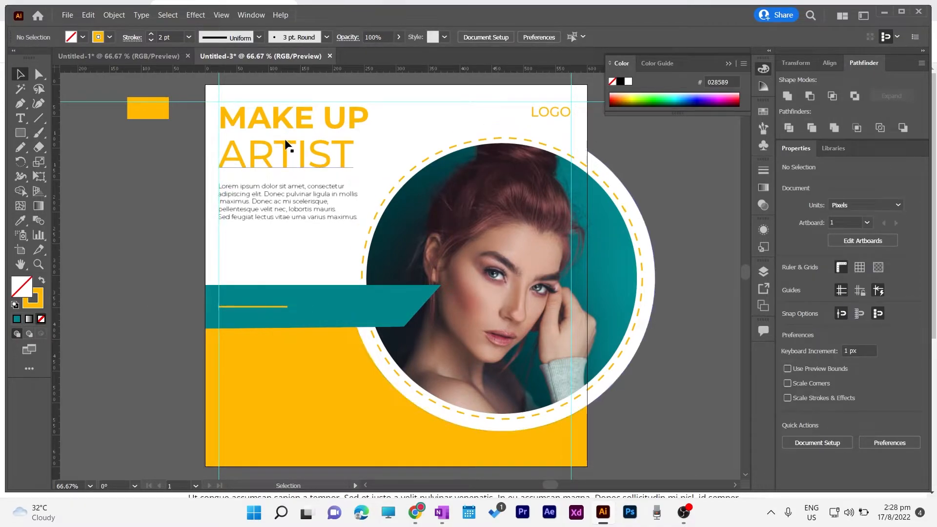
Duplicate the ARTIST text below the paragraph and change the copy's wording to "25% OFF"
left_click_drag(284, 145, 295, 259)
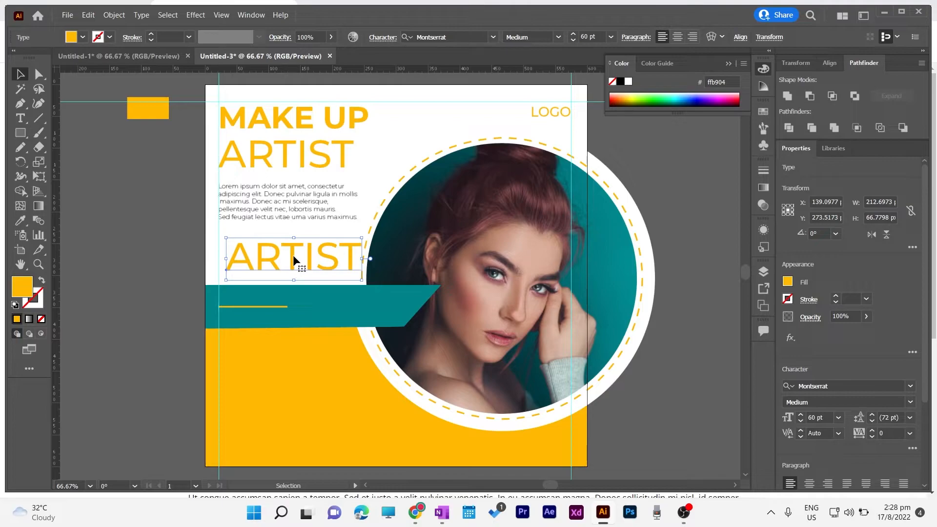
double_click(292, 254)
key("BackSpace")
key("BackSpace")
key("Delete")
key("Delete")
key("BackSpace")
key("BackSpace")
type("25")
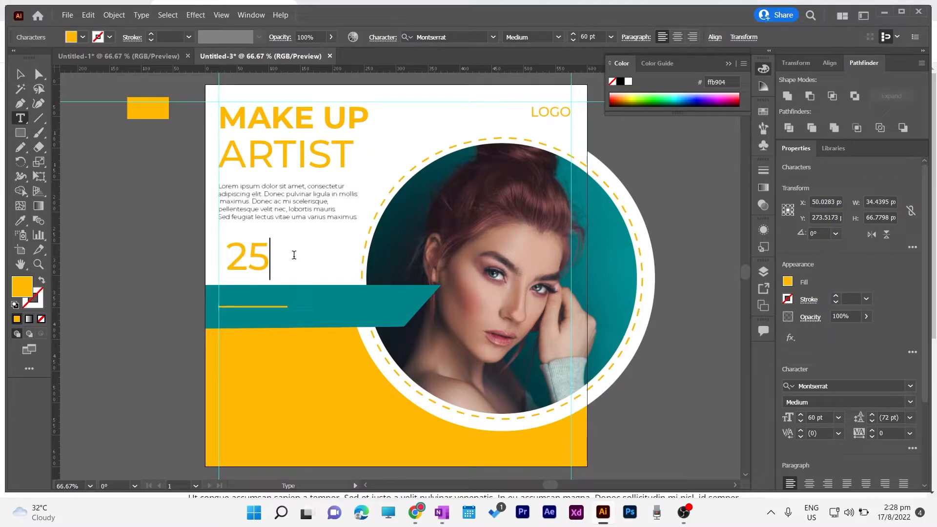
type("% OFF")
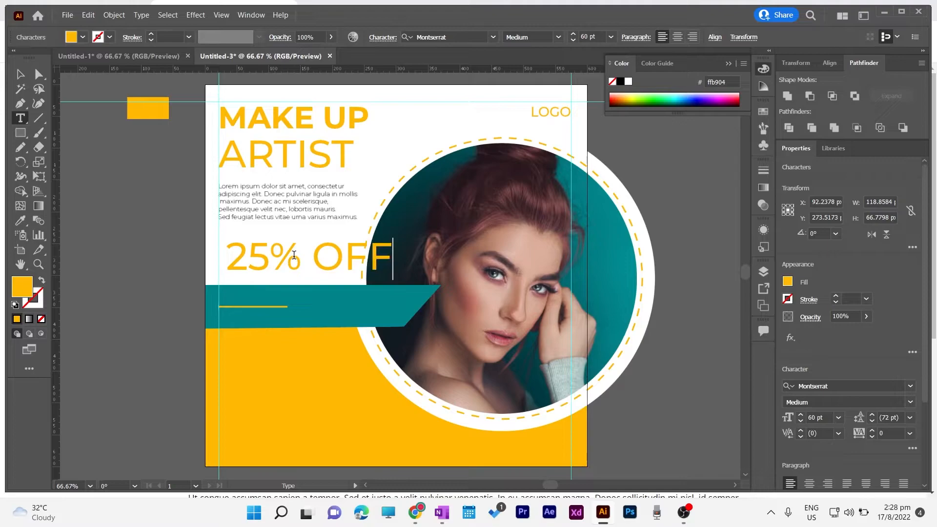
key("Escape")
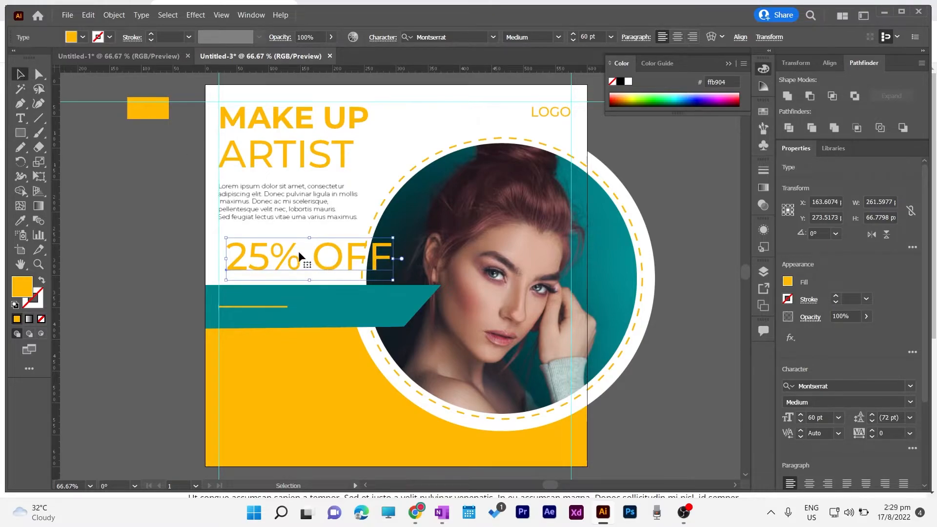
Bring the 25% OFF text to the front, place it on the teal banner, and scale it down to fit before the slanted end
right_click(280, 251)
mouse_move(384, 441)
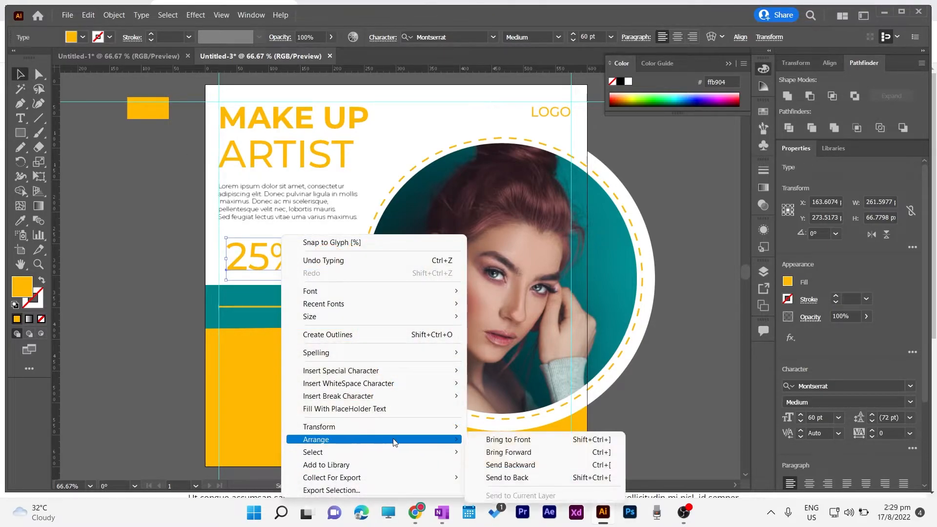
left_click(494, 439)
left_click_drag(275, 253, 321, 297)
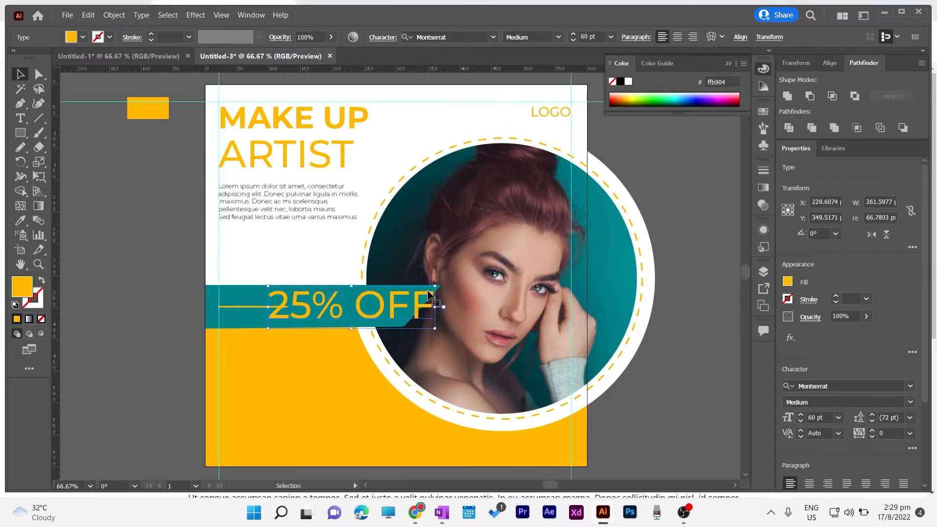
left_click_drag(435, 286, 408, 302)
Shorten the yellow banner line from its right end and nudge the 25% OFF text slightly toward the slanted end
mouse_move(304, 318)
left_mouse_down()
mouse_move(348, 309)
mouse_move(267, 306)
left_mouse_up()
left_click(259, 306)
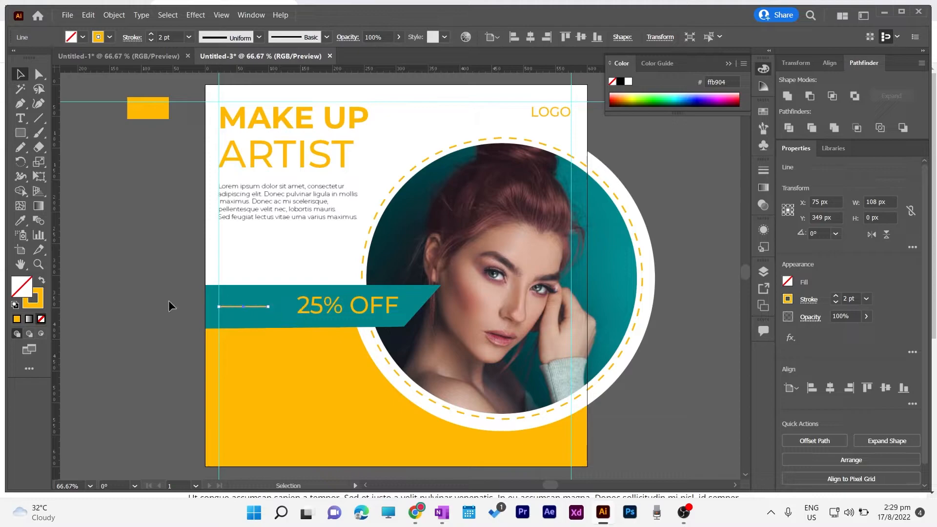
left_click(153, 301)
left_click_drag(340, 300, 344, 300)
left_click(151, 220)
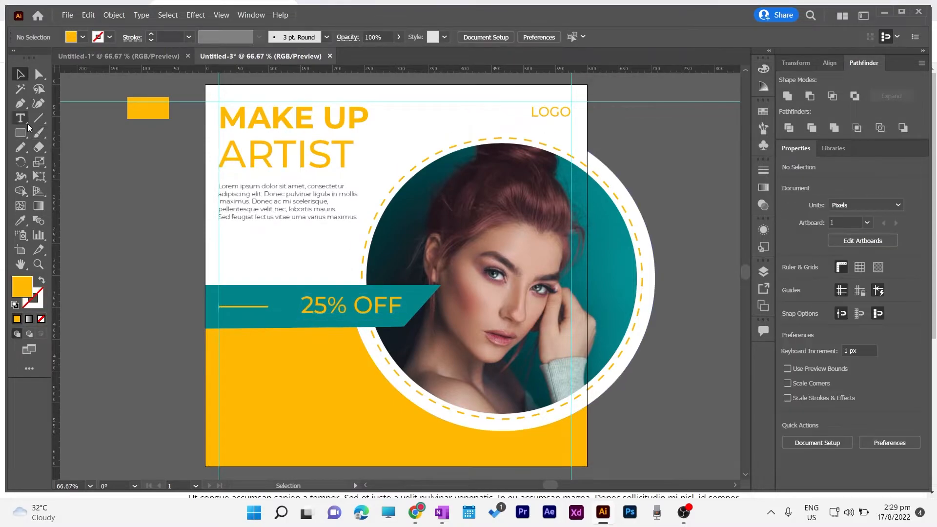
left_click(22, 123)
left_click(253, 436)
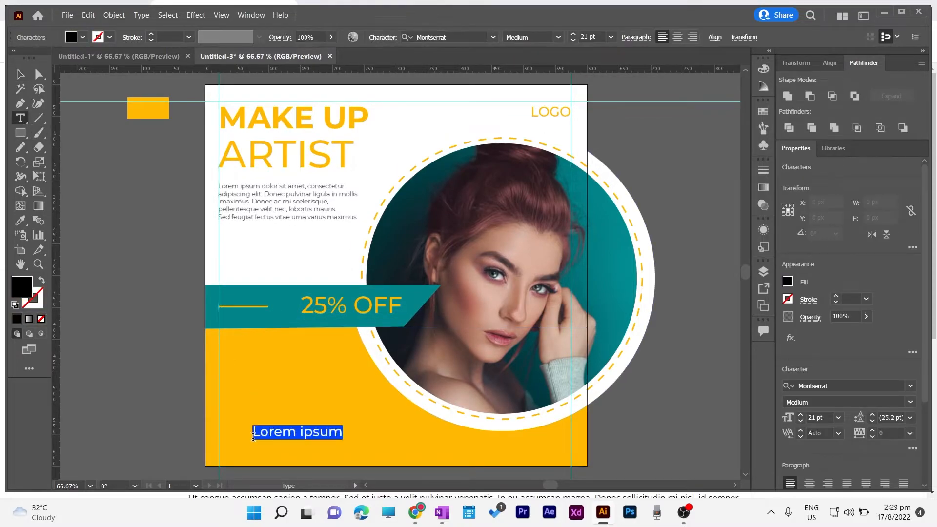
type("WWW.WEB")
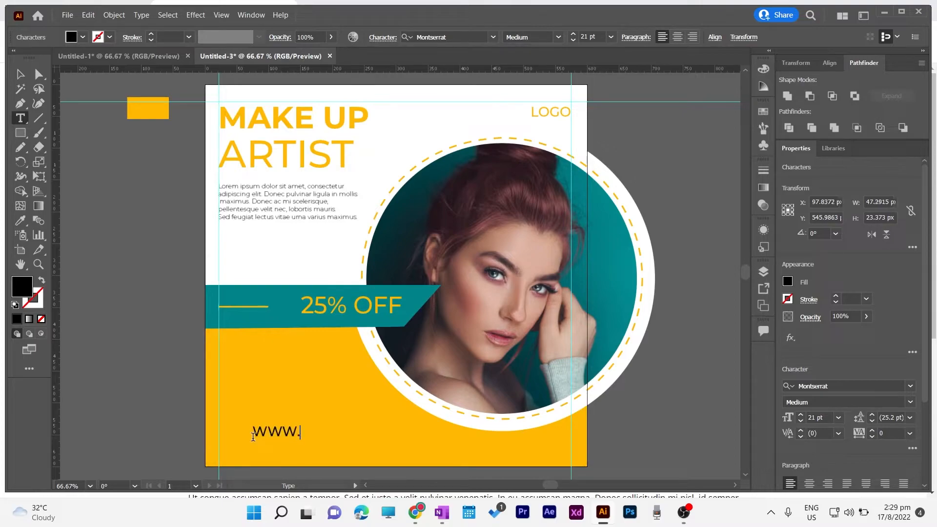
type("SITE.COM")
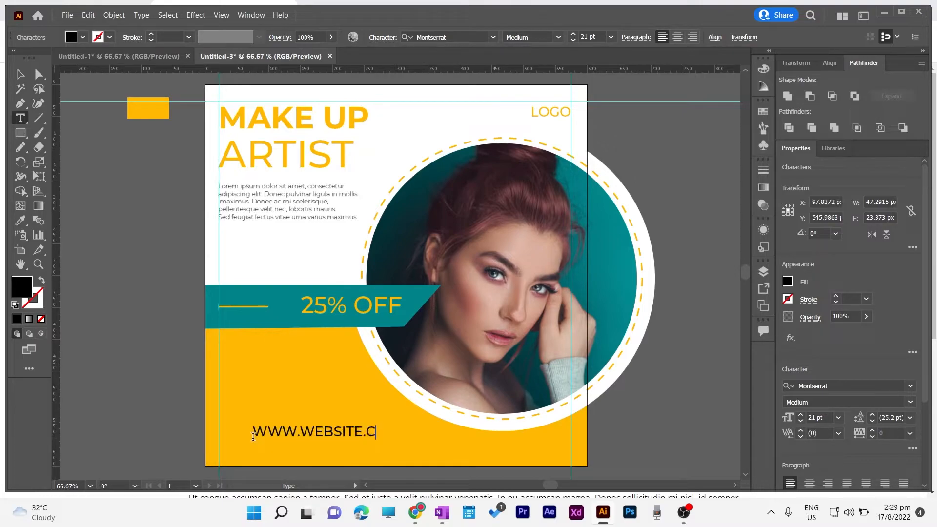
left_click(20, 75)
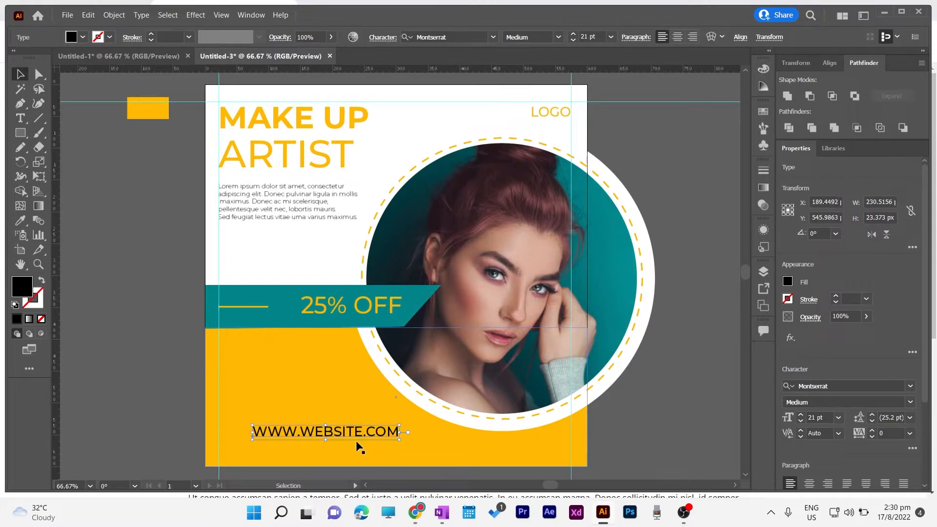
left_click(788, 281)
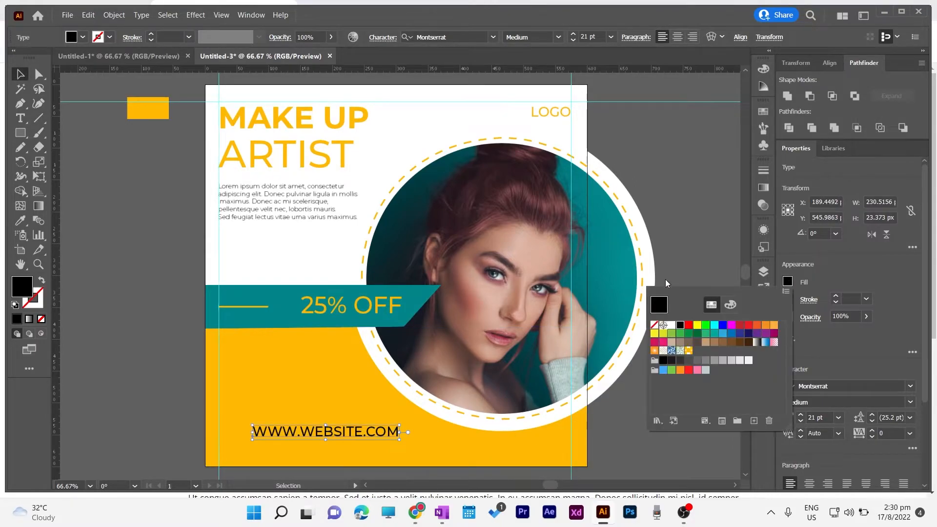
left_click(671, 325)
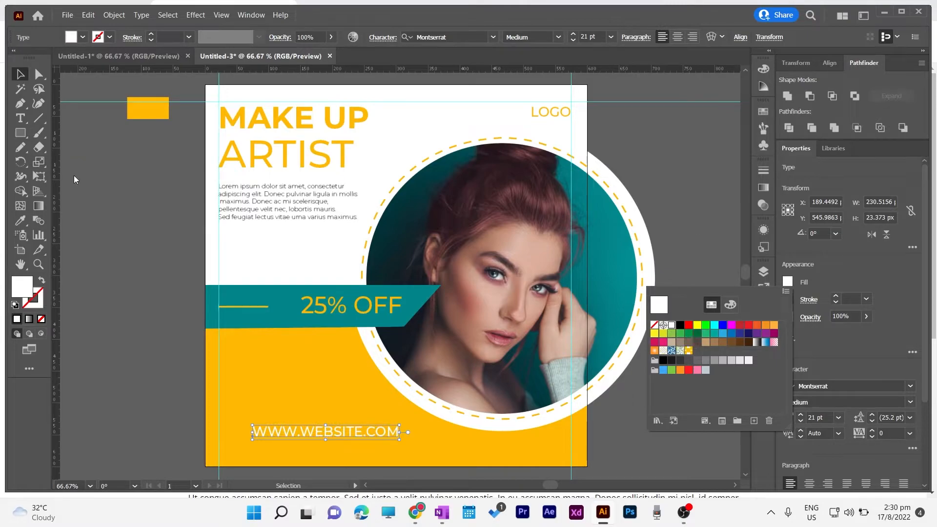
key("Escape")
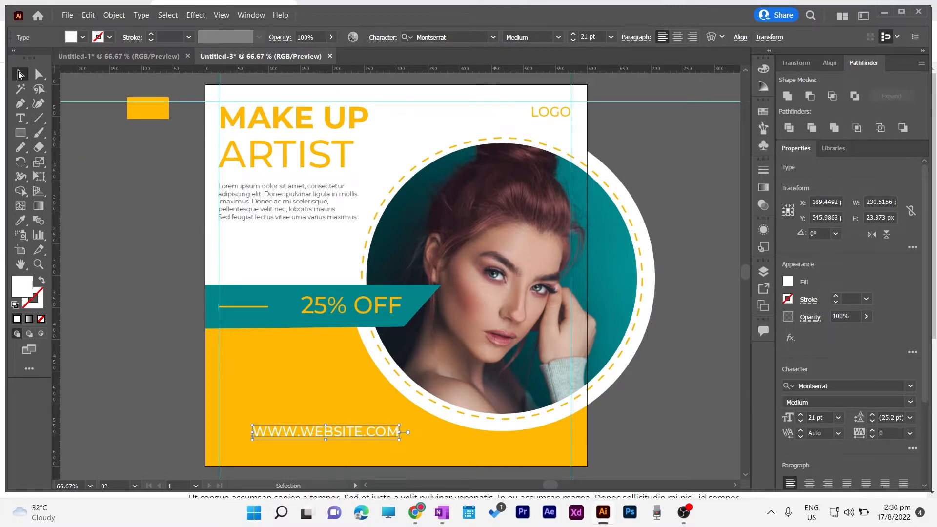
Reduce the website text's size, add a horizontal guide at Y 577 px, and align the text to it and the left guide
left_click(572, 40)
left_click_drag(312, 434, 270, 443)
left_click_drag(257, 70, 253, 452)
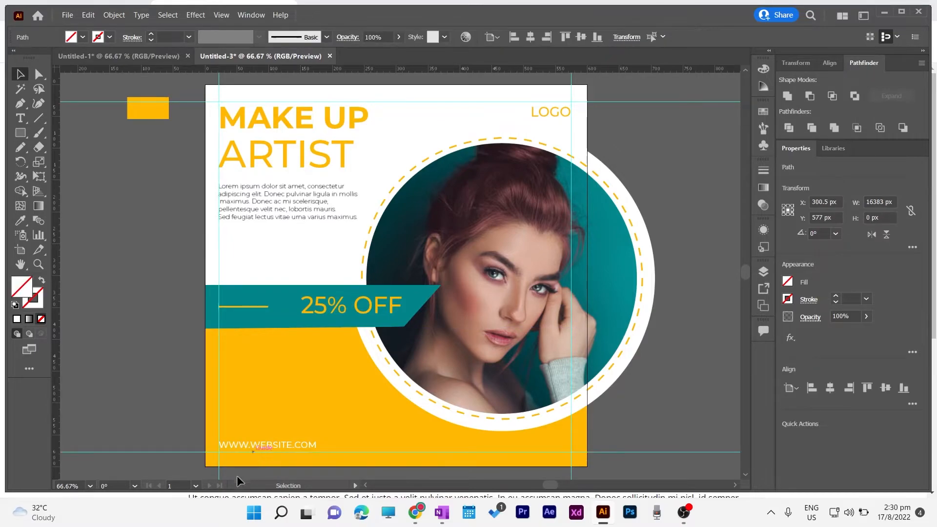
left_click(104, 338)
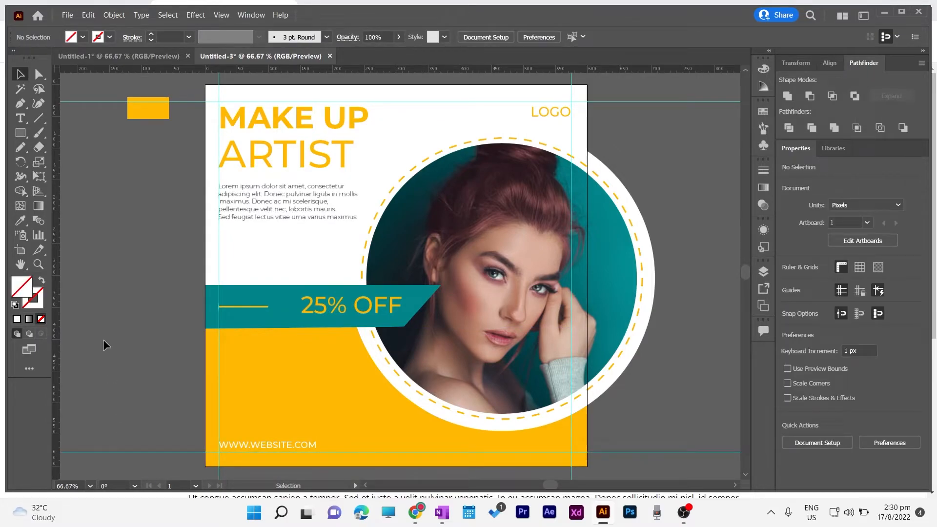
left_click_drag(236, 445, 247, 448)
left_click(125, 400)
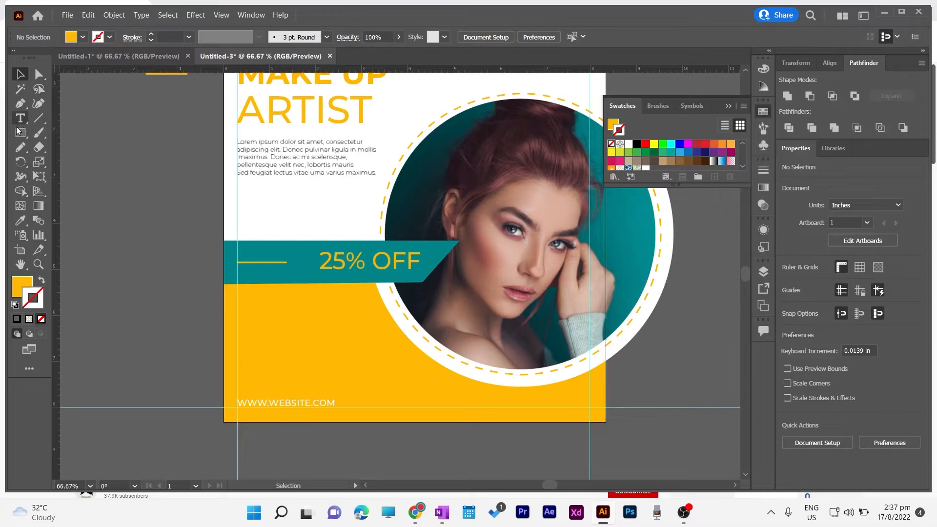
Draw a rectangle about 1.74 x 1.67 in above the website text and apply the New Pattern swatch to its stroke
left_click(20, 132)
left_click_drag(243, 307, 324, 384)
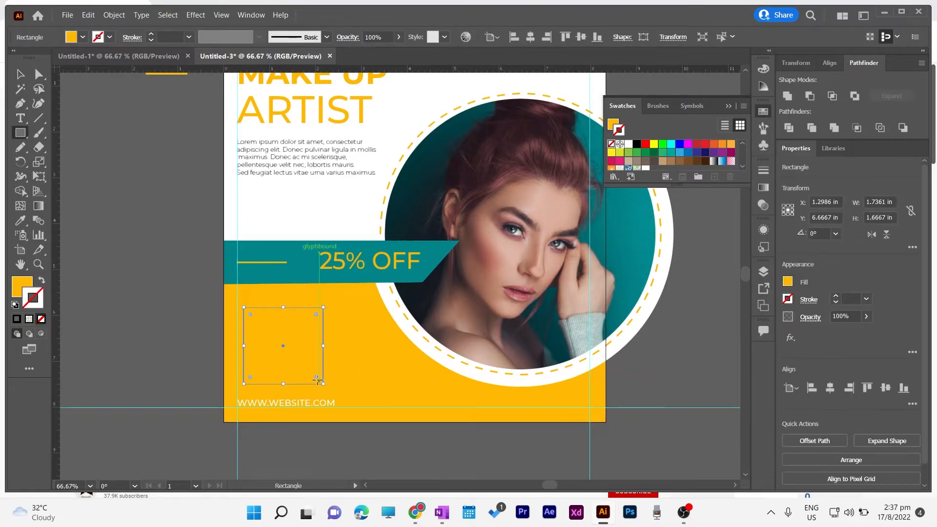
scroll(650, 149, "down", 2)
left_click(646, 145)
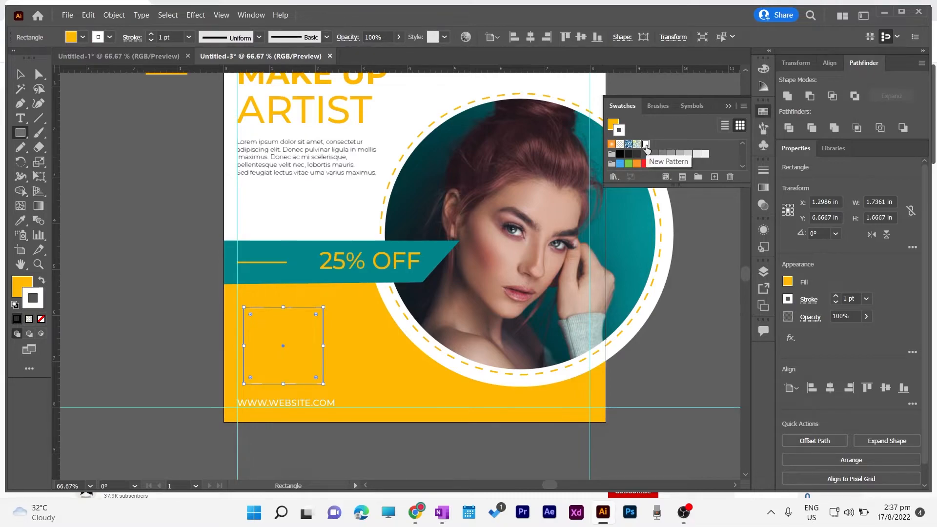
Apply the Golden Ring swatch to the rectangle's stroke, then move and shrink the rectangle into a small button frame below the 25% OFF banner
scroll(681, 155, "up", 2)
scroll(681, 155, "down", 2)
left_click(620, 145)
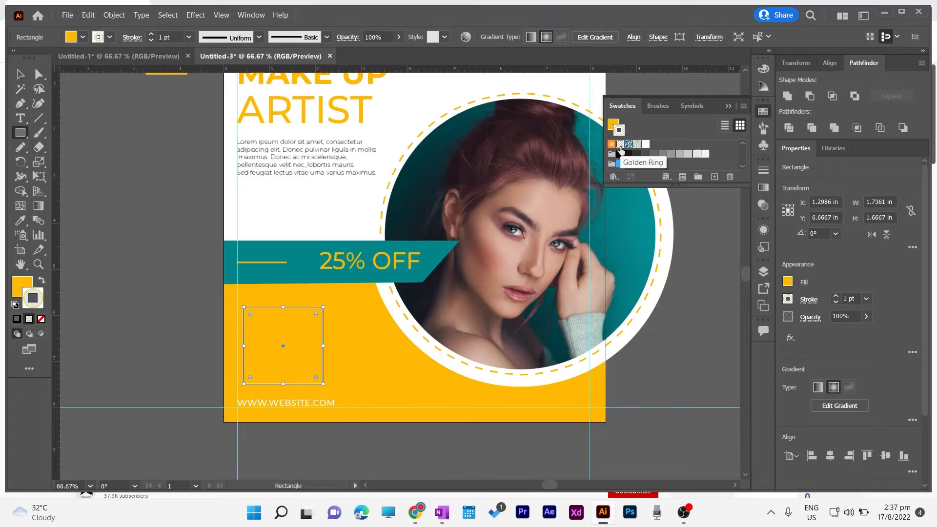
key("v")
left_click_drag(322, 380, 355, 374)
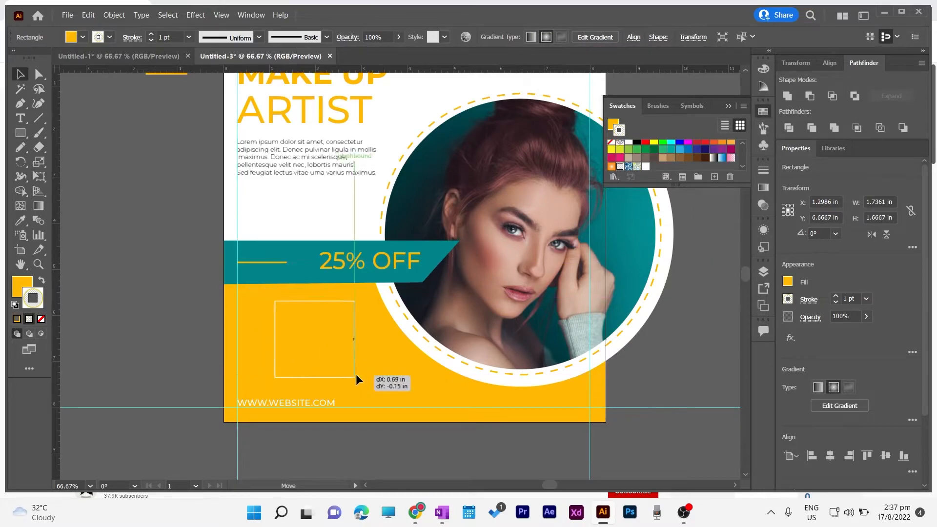
left_click_drag(357, 303, 313, 333)
left_click(173, 336)
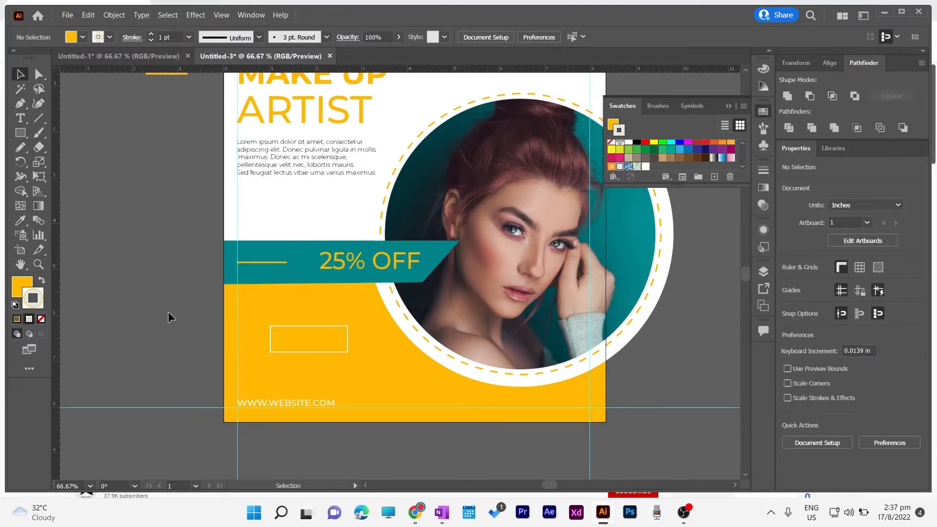
Add the text "LEARN MORE" in the empty area left of the artboard
left_click(20, 117)
left_click(130, 199)
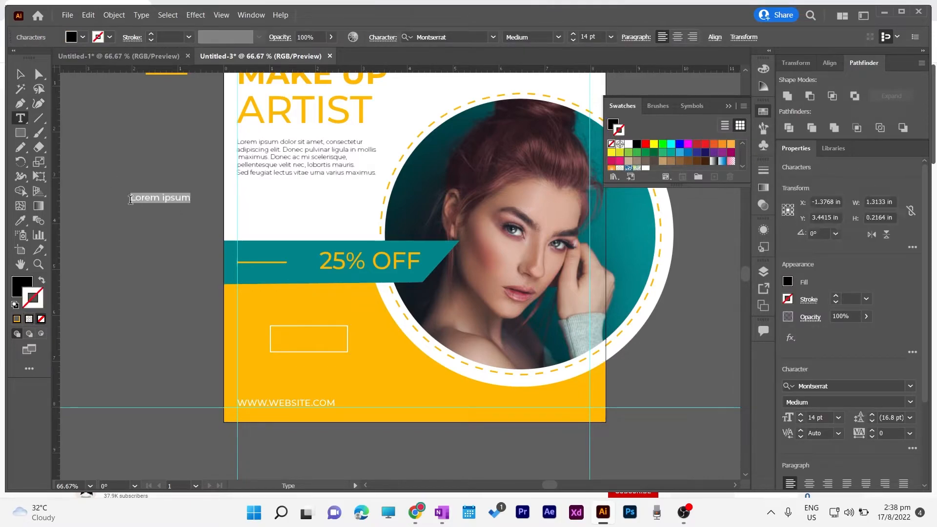
type("LEARN MORE")
left_click(20, 74)
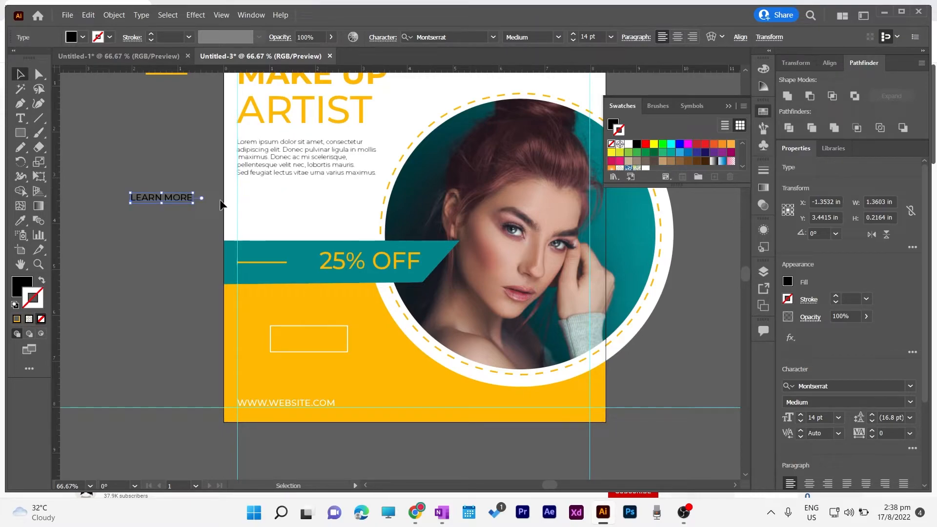
Fill the LEARN MORE text with white and center it inside the small button frame
left_click(787, 281)
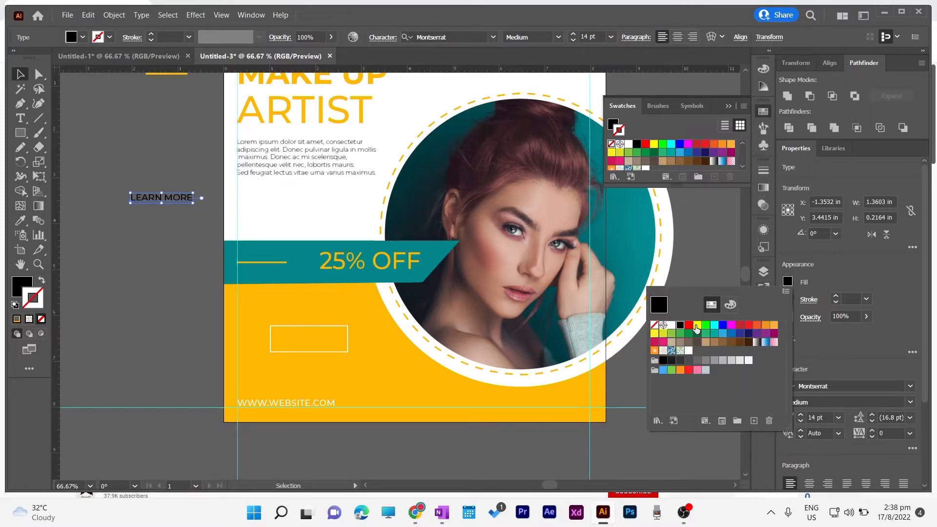
left_click(671, 325)
left_click(159, 198)
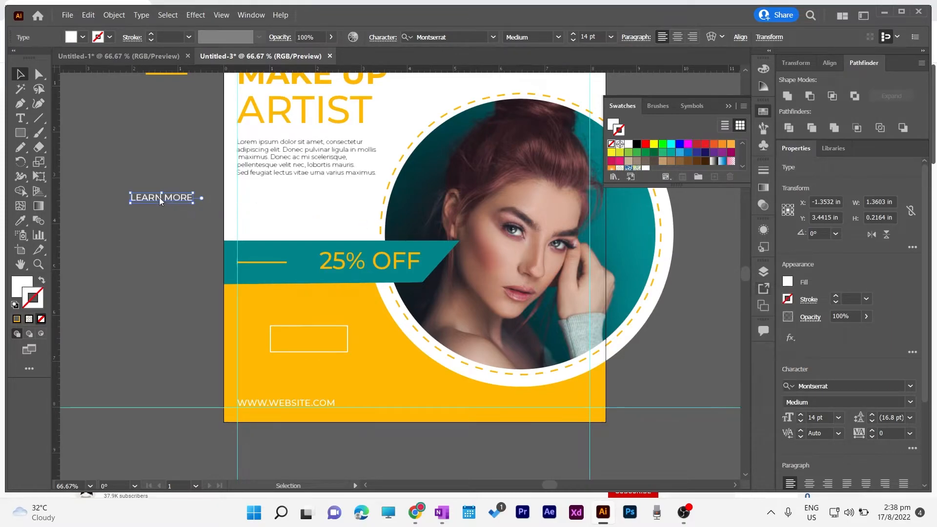
left_click_drag(158, 199, 303, 337)
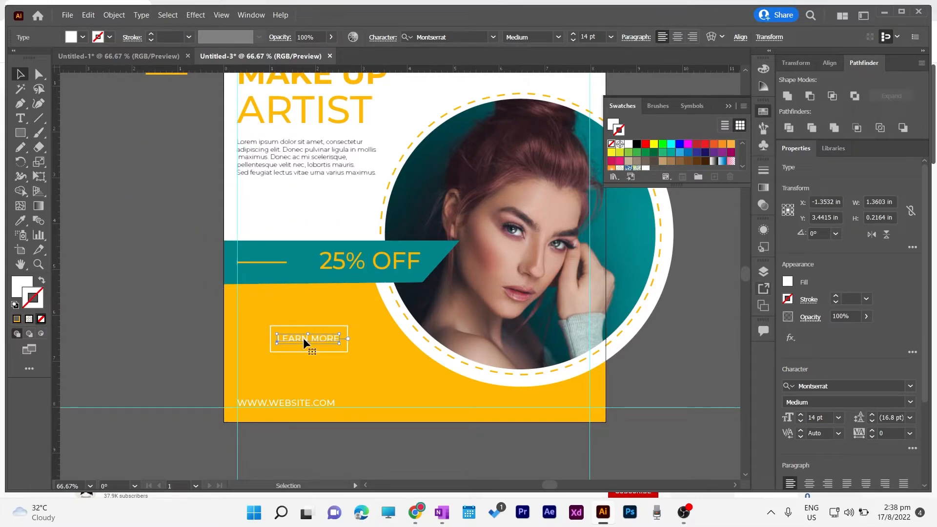
left_click(167, 309)
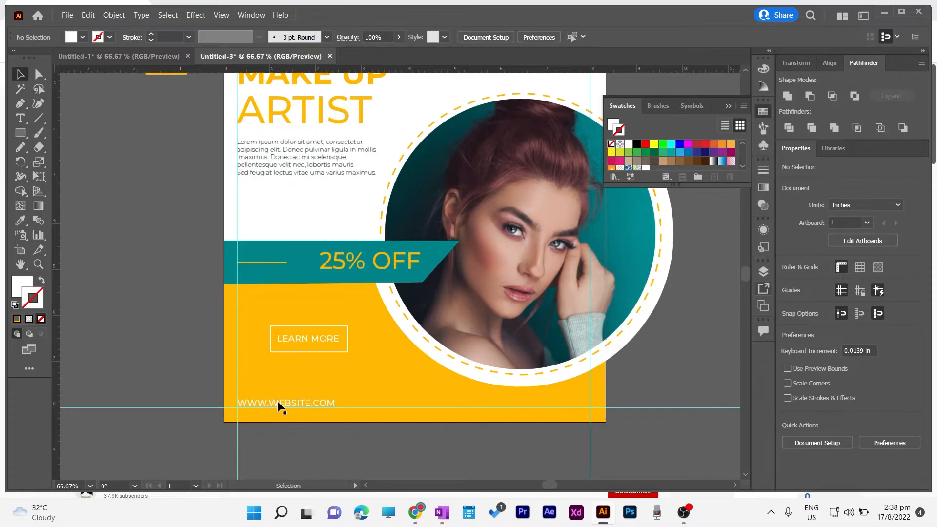
left_click_drag(277, 400, 309, 400)
left_click(188, 370)
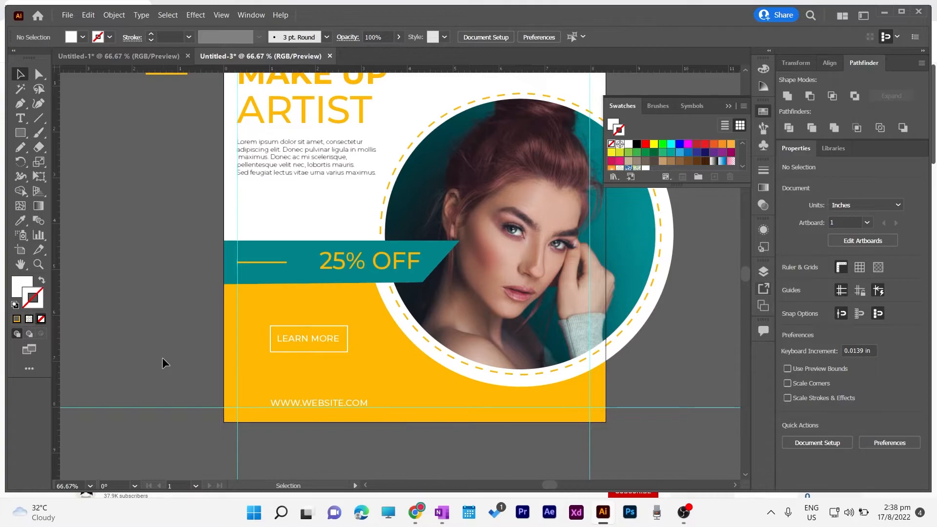
left_click_drag(291, 403, 292, 403)
left_click(137, 345)
Draw a white circle without a stroke, about 0.17 in in diameter, in the empty area left of the artboard
left_click(251, 15)
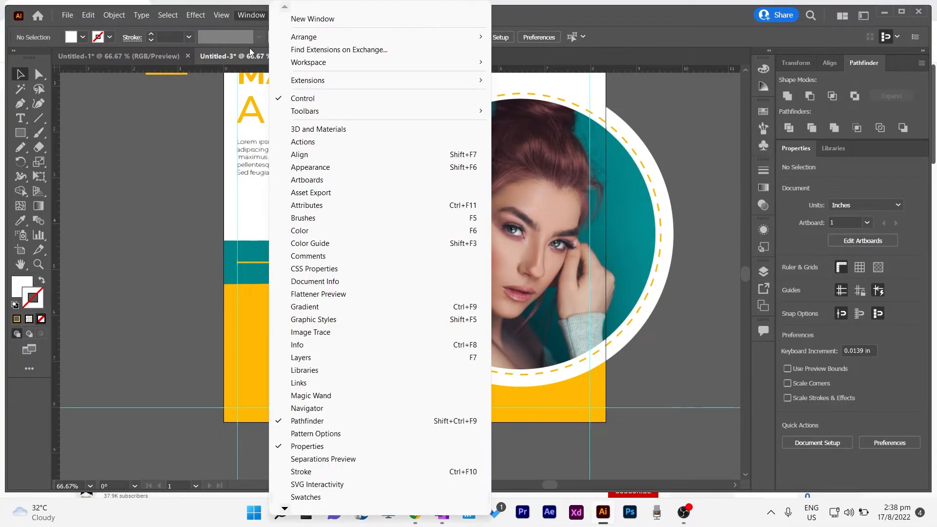
left_click(317, 495)
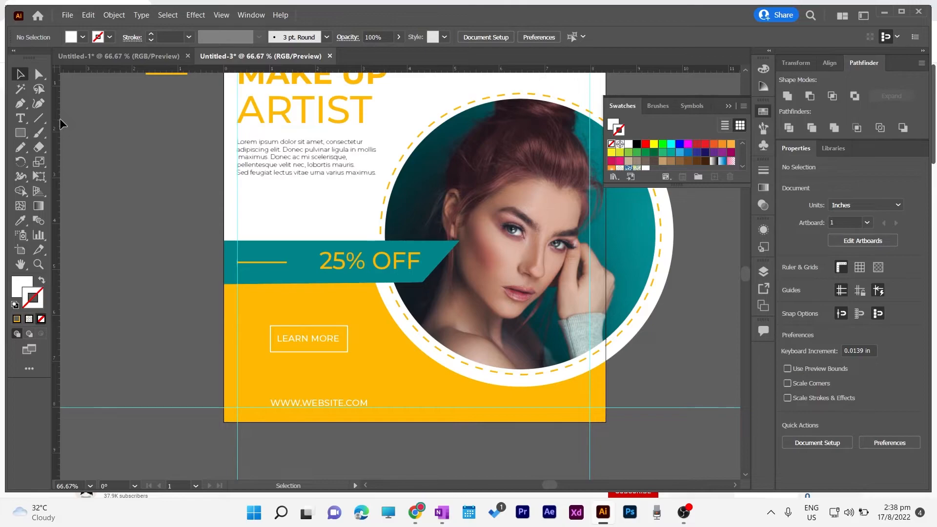
left_click_drag(20, 132, 52, 161)
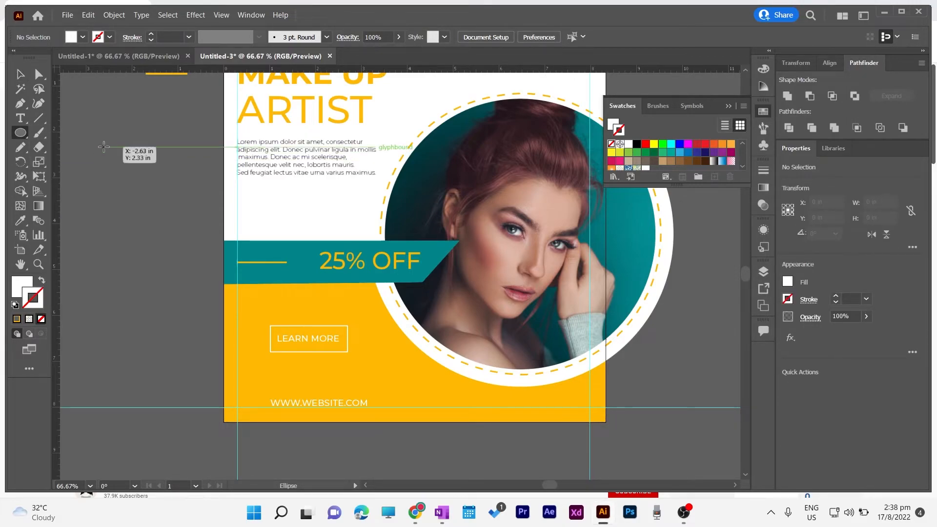
left_click_drag(103, 146, 108, 152)
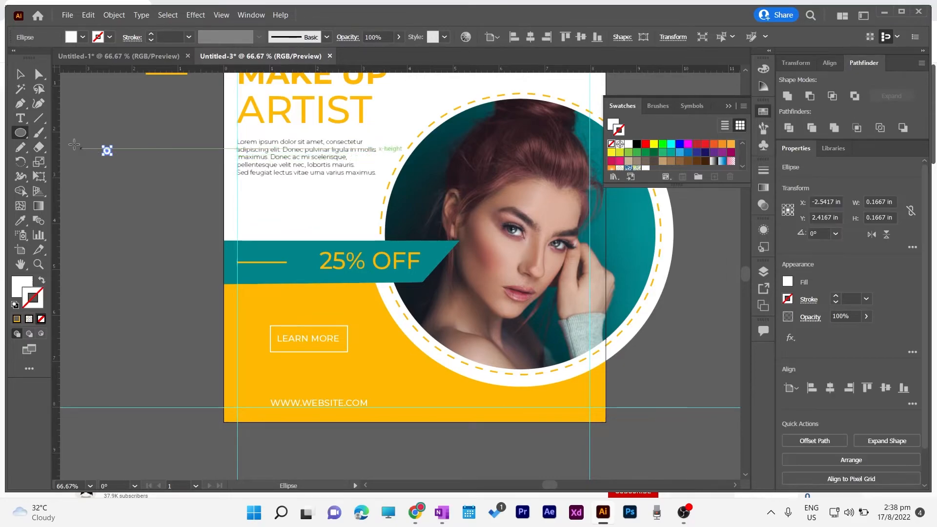
left_click(20, 74)
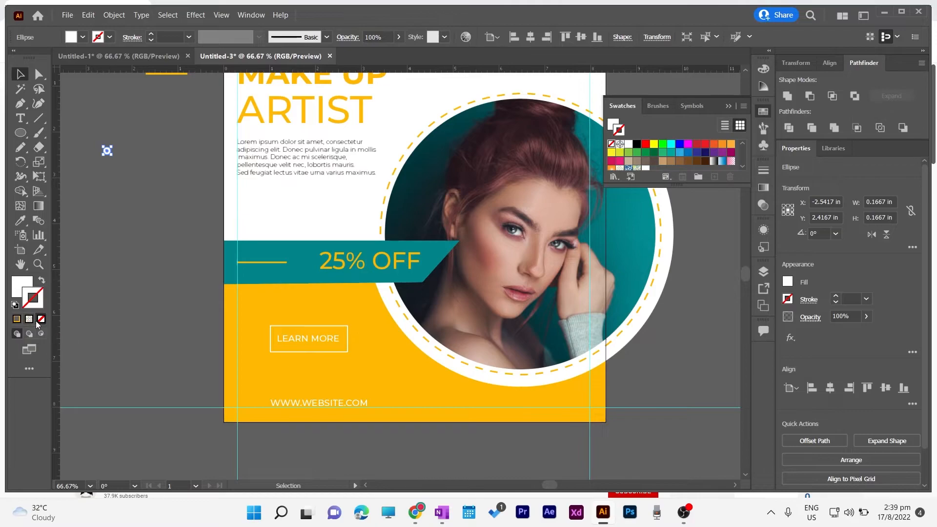
left_click(27, 288)
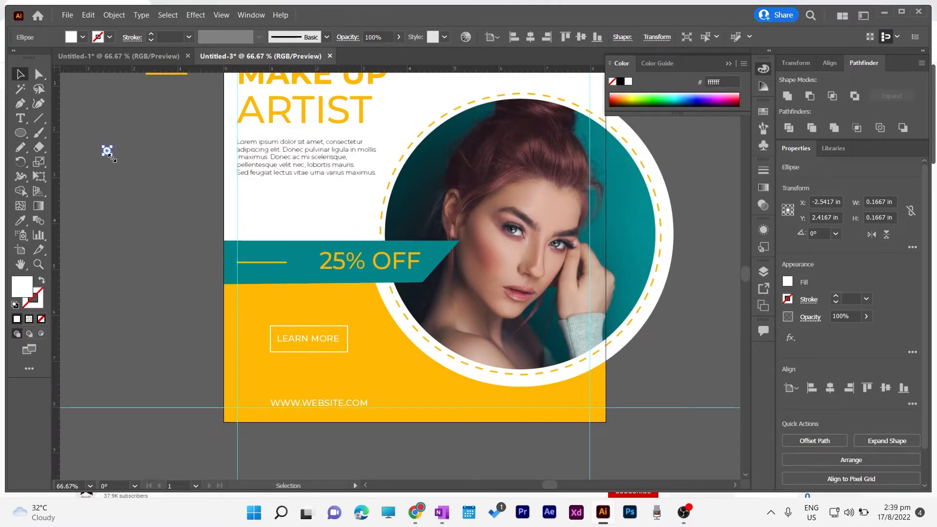
Make a pattern from the small white circle, named POLKA DOT with the Brick by Column tile type
left_click(114, 15)
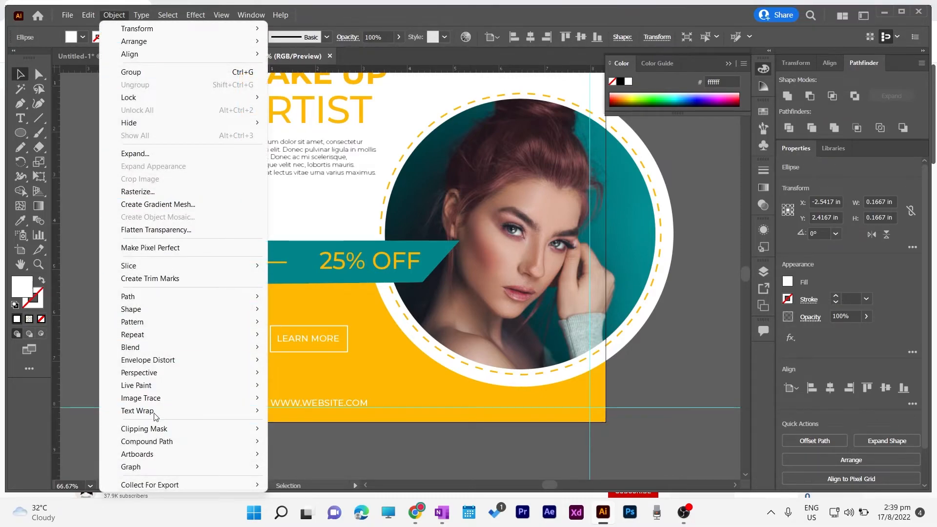
mouse_move(151, 321)
left_click(271, 320)
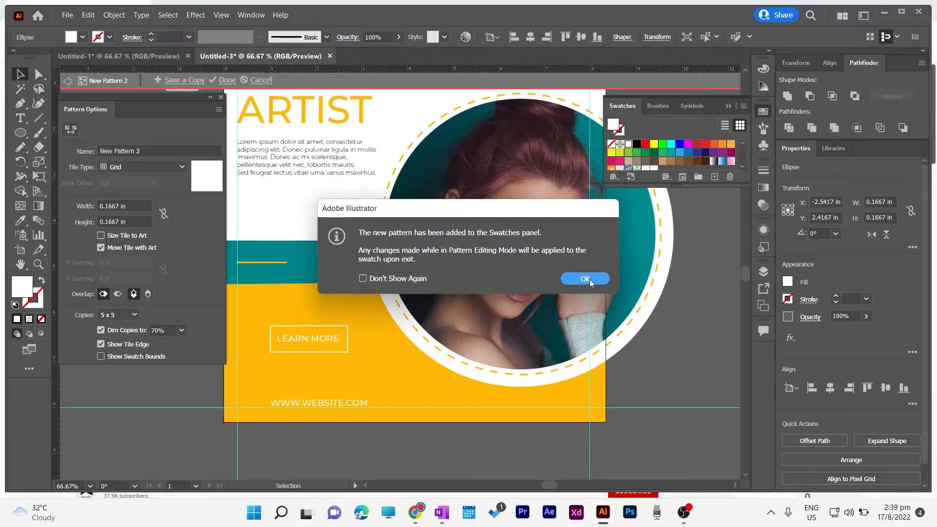
left_click(585, 278)
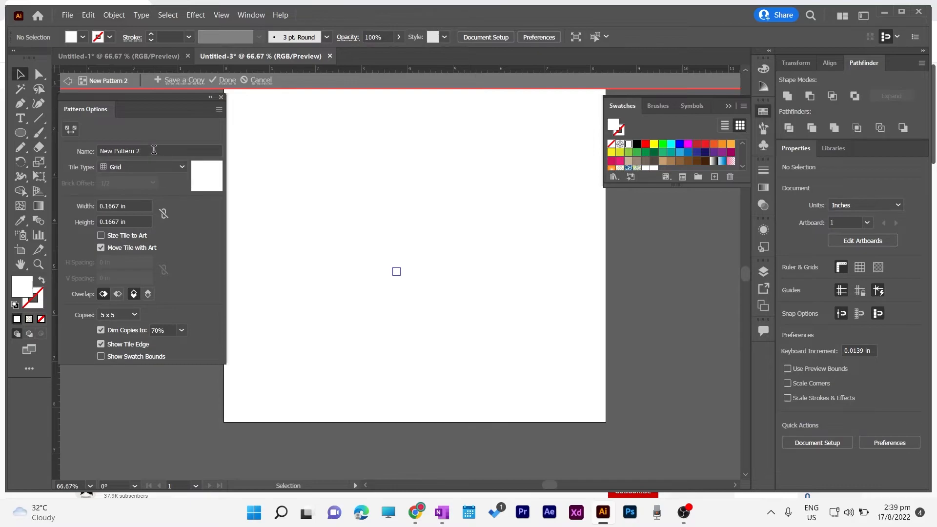
left_click_drag(147, 151, 106, 149)
key("BackSpace")
key("BackSpace")
key("BackSpace")
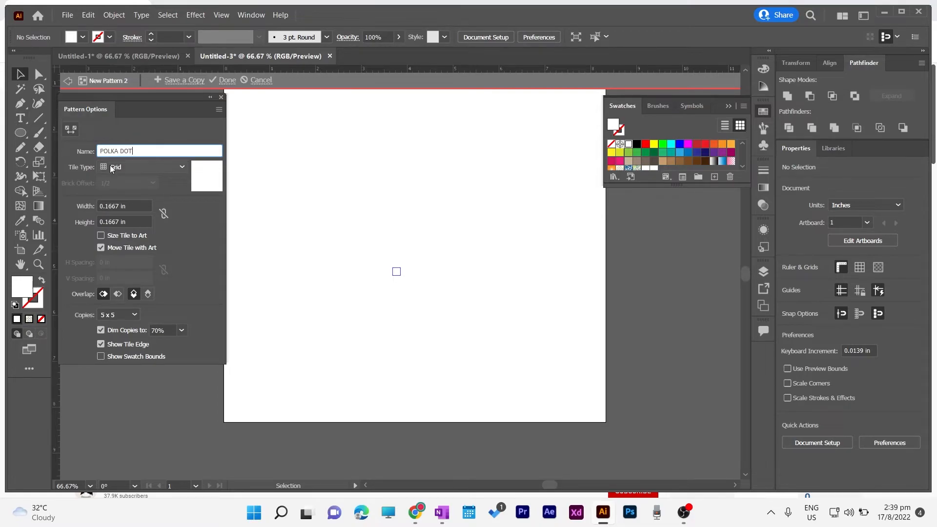
left_click(186, 167)
left_click(157, 209)
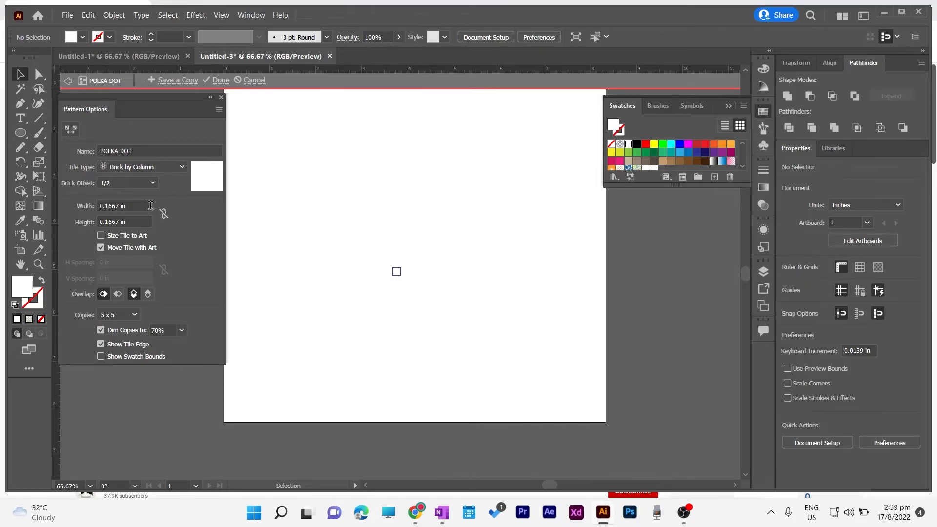
Try a manual pattern tile size with a width of 0.9306 in and a height of 0.930 in
left_click(102, 237)
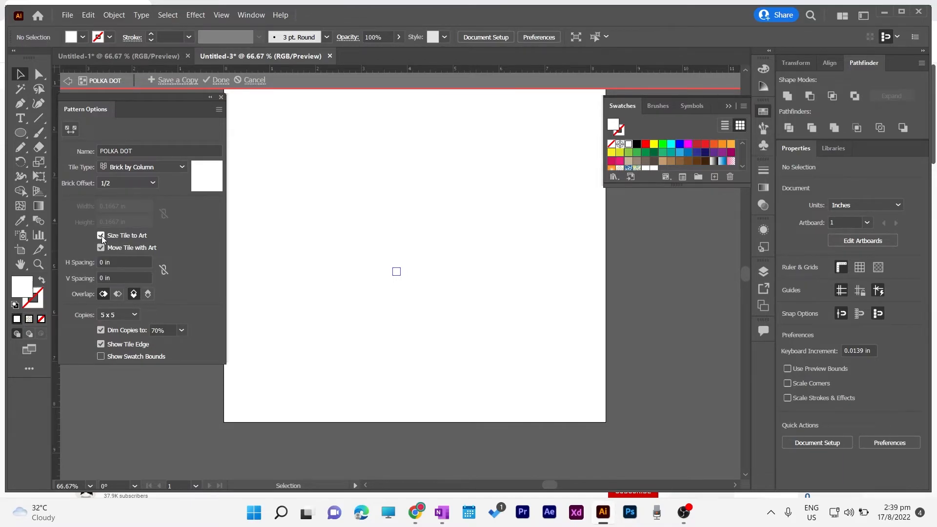
left_click(101, 236)
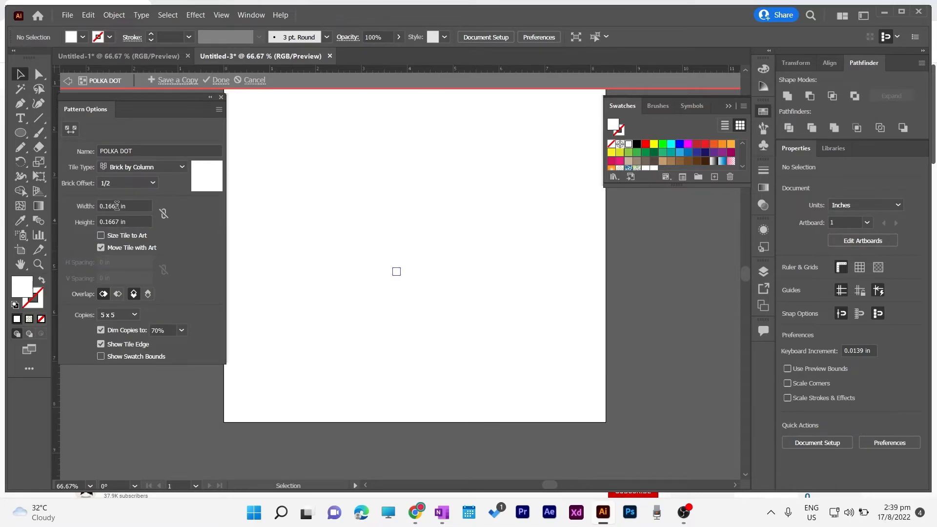
left_click(119, 206)
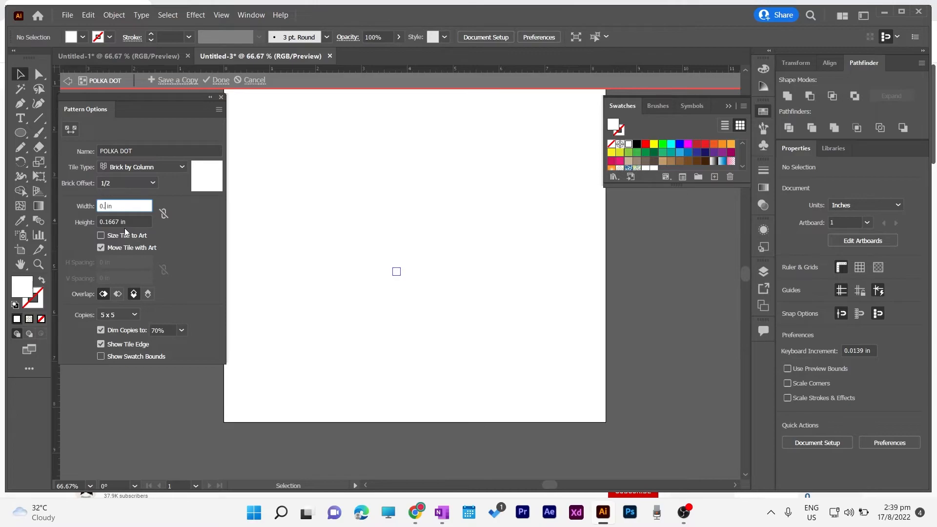
type("9306")
left_click(119, 222)
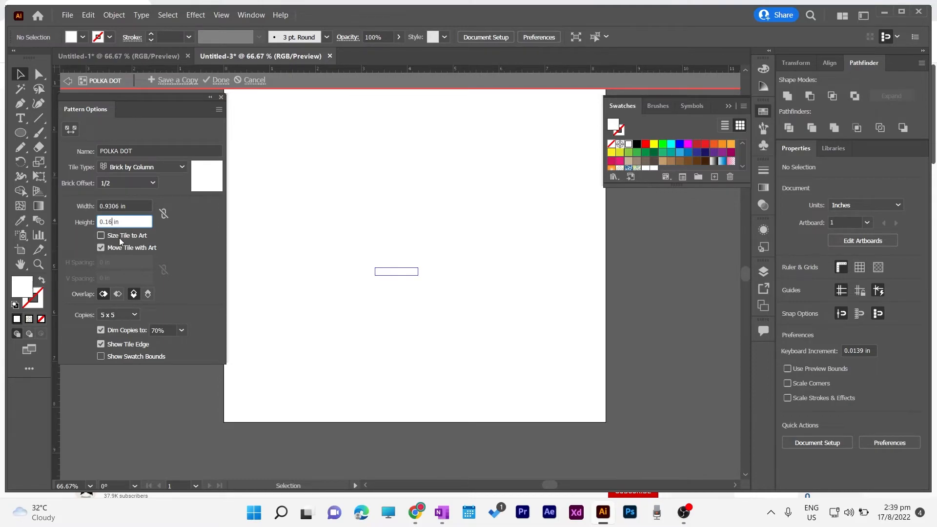
type("0.930")
Size the pattern tile to the art with 0.5 in of horizontal and vertical spacing
left_click(101, 236)
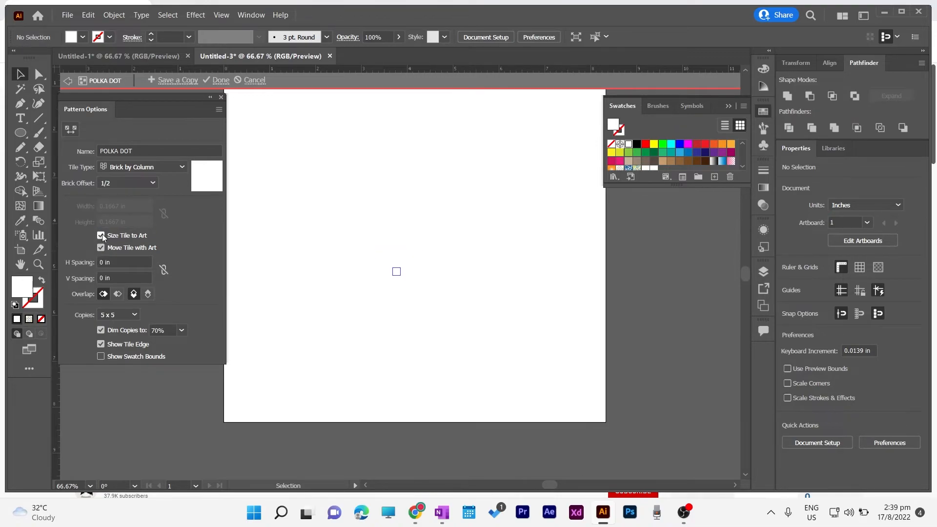
left_click(121, 262)
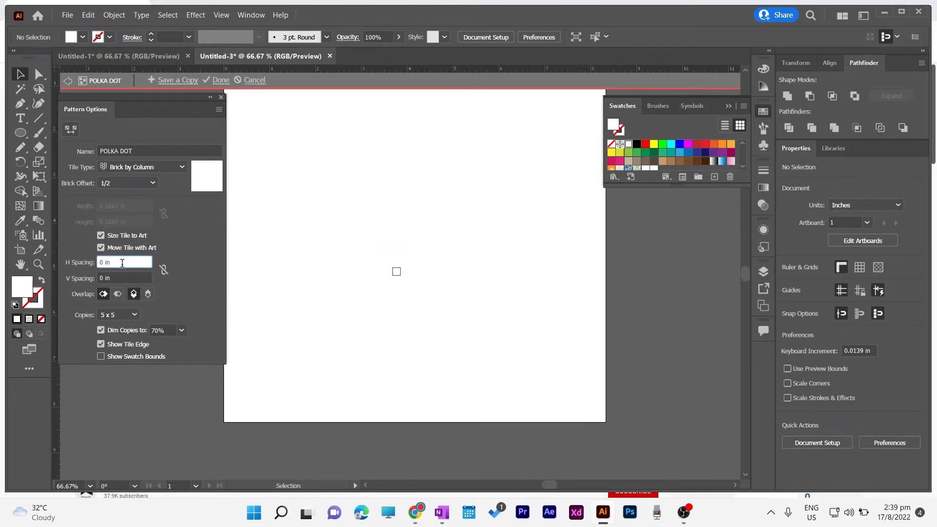
type(".5")
left_click(122, 278)
type("0")
key("BackSpace")
type(".5")
key("Return")
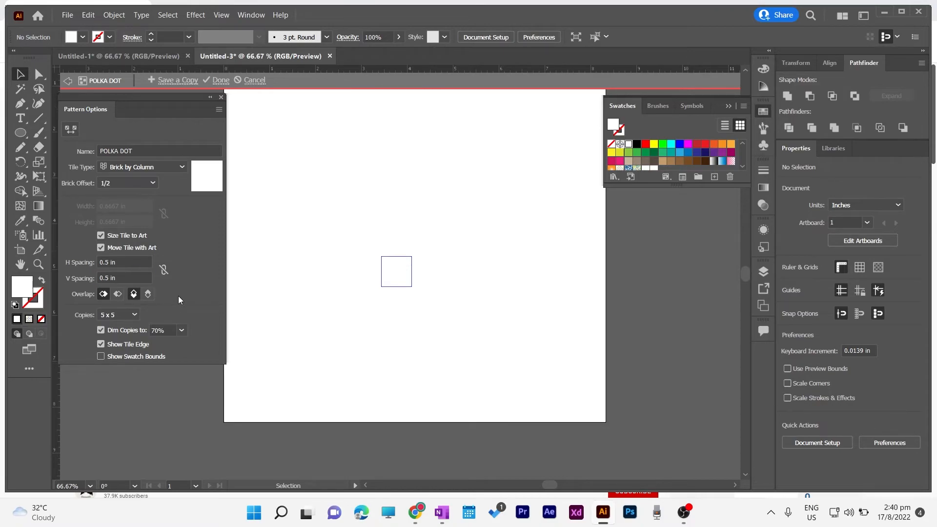
left_click(152, 183)
left_click(151, 183)
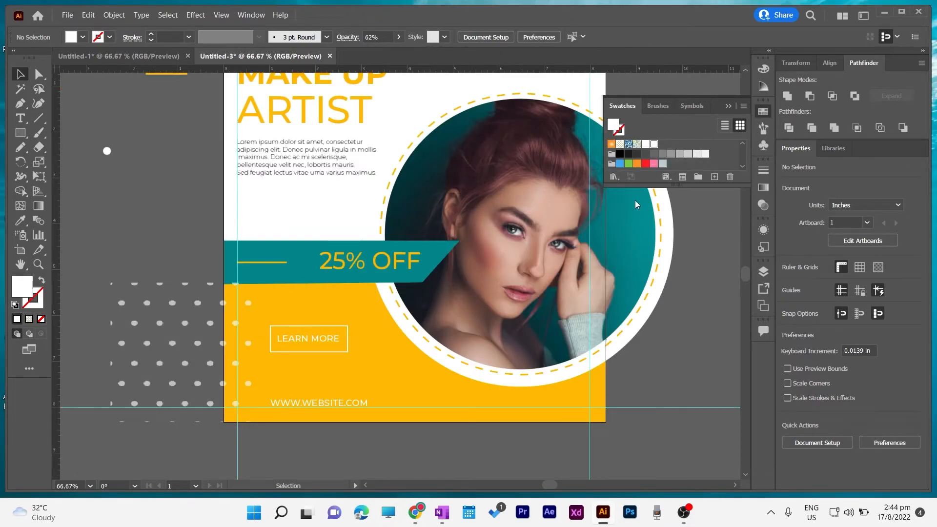
Draw a polka-dot-filled square about 4.01 in wide over the artboard's lower edge and scale only its pattern uniformly to 36%
left_click(16, 134)
left_click_drag(337, 300, 517, 438)
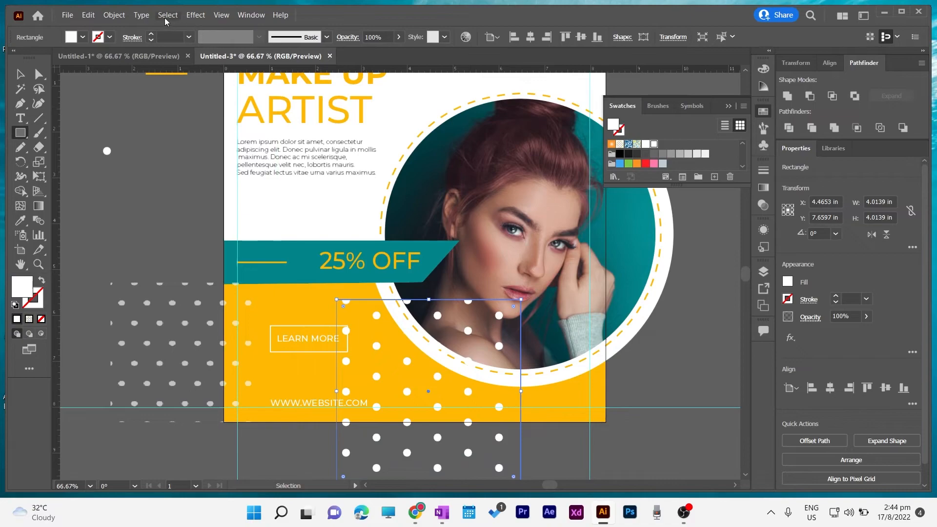
left_click(116, 16)
mouse_move(174, 33)
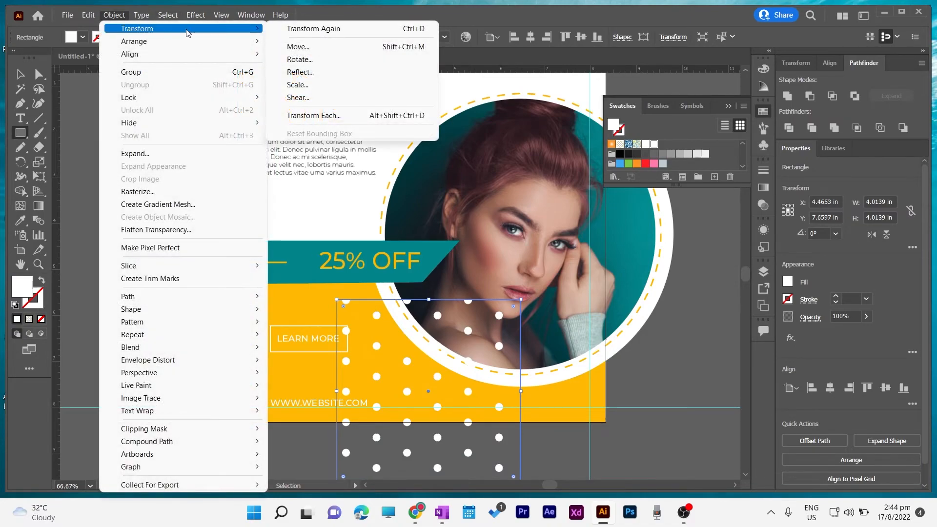
left_click(298, 85)
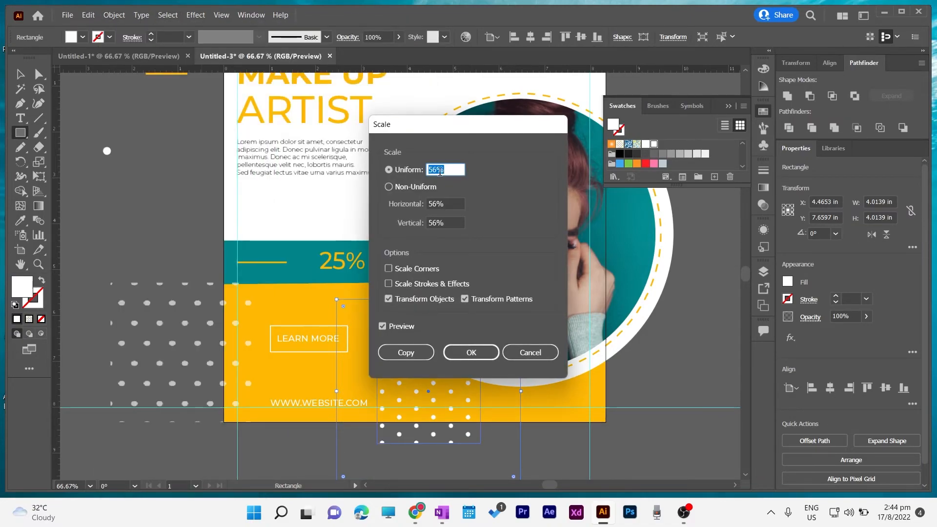
left_click_drag(438, 169, 428, 169)
type("36")
left_click(389, 299)
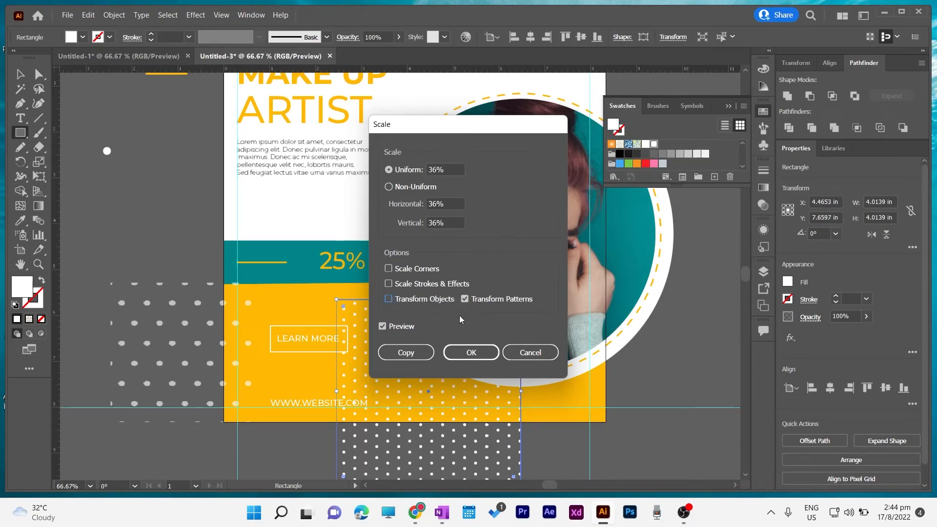
left_click(490, 348)
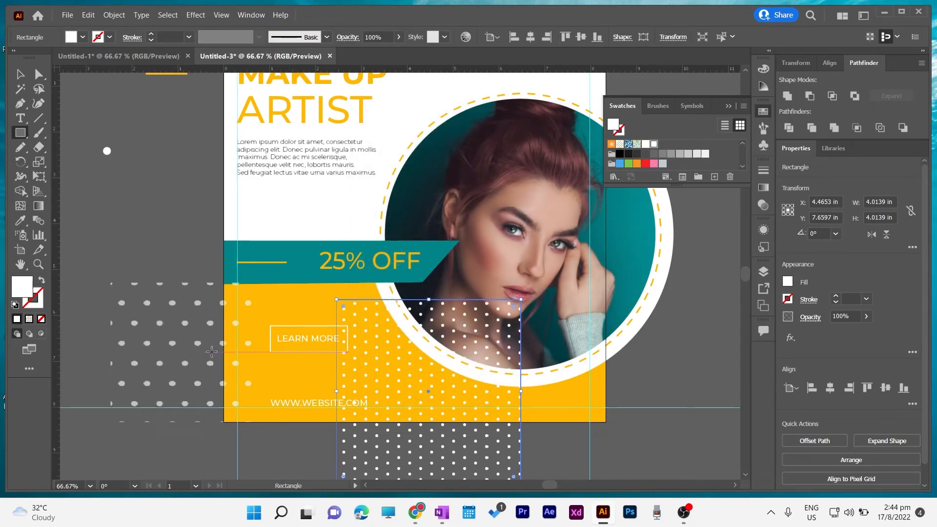
Delete the older, larger dot pattern overlapping the artboard's lower-left edge
key("v")
left_click(195, 341)
key("Delete")
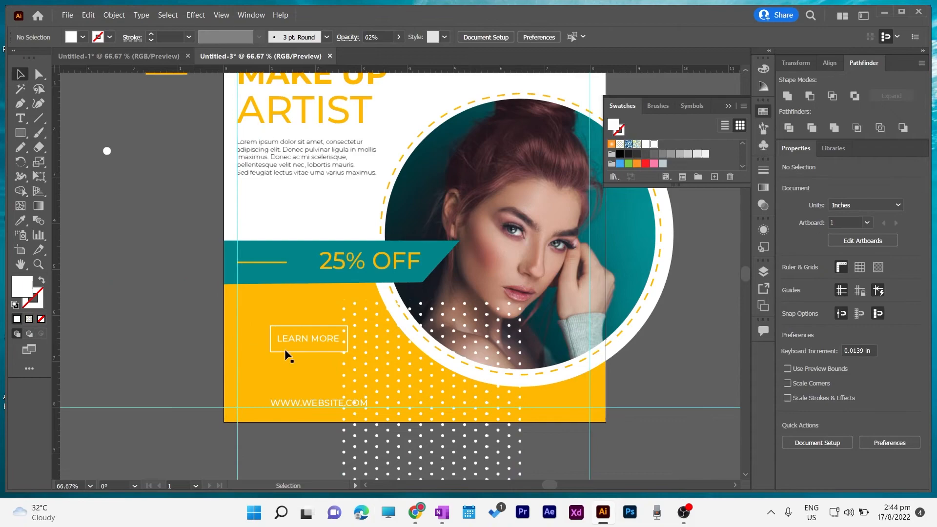
Move the polka-dot square over the artboard's lower-left edge, below the teal banner, and rotate it 90°
left_click_drag(414, 359, 159, 336)
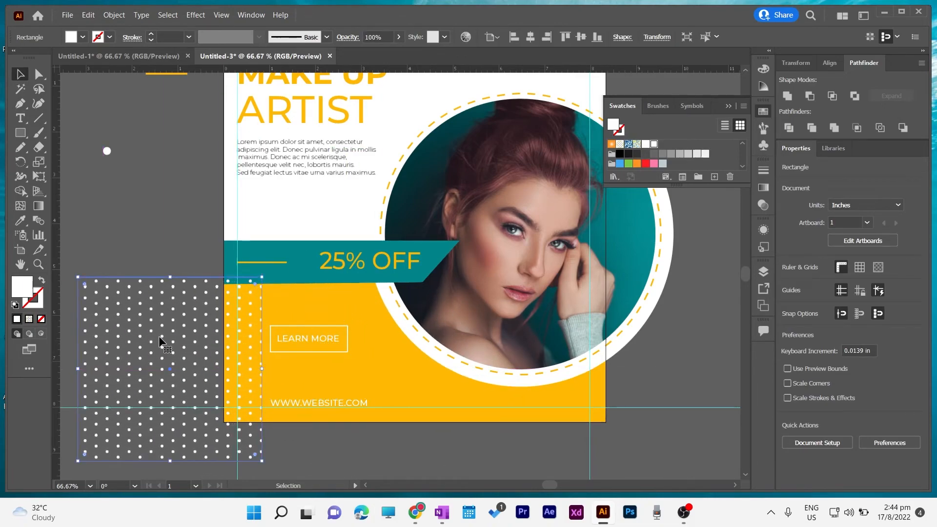
left_click(141, 256)
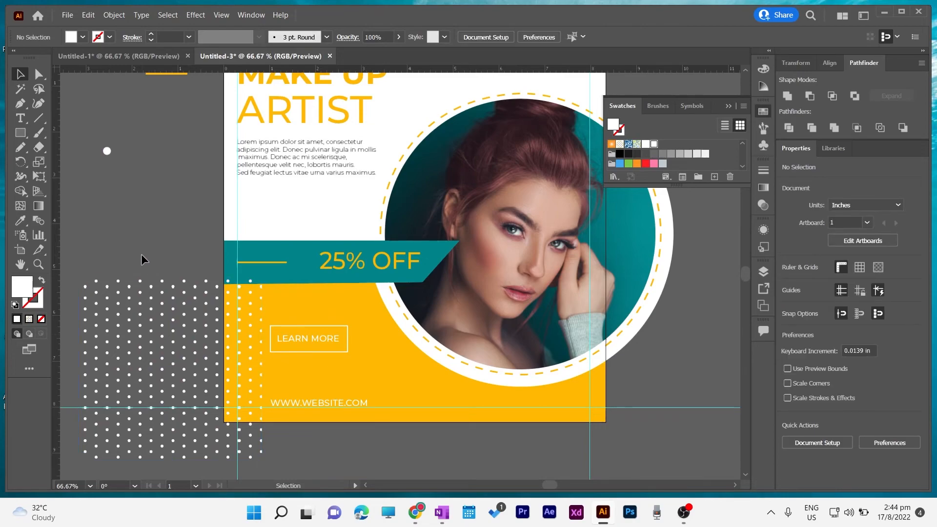
left_click(192, 318)
left_click_drag(266, 468, 276, 261)
left_click_drag(201, 358, 203, 365)
key("Up")
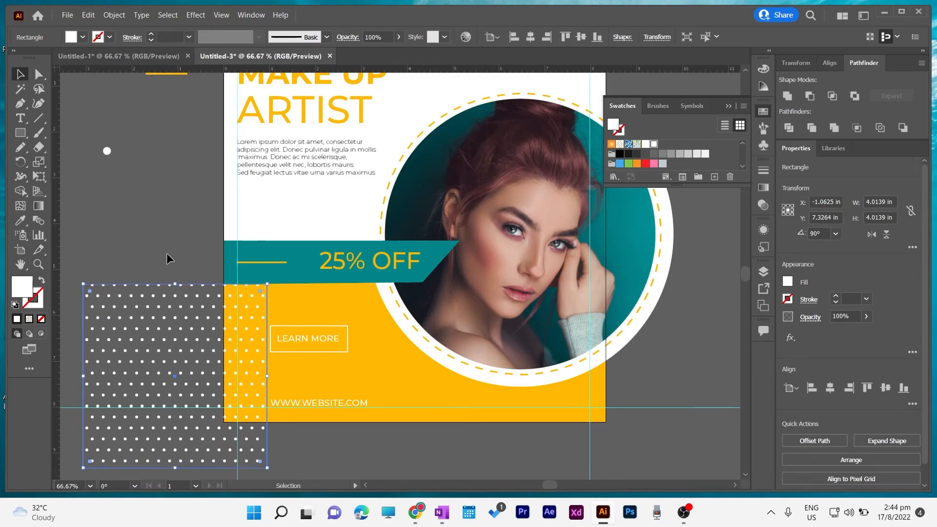
left_click(178, 215)
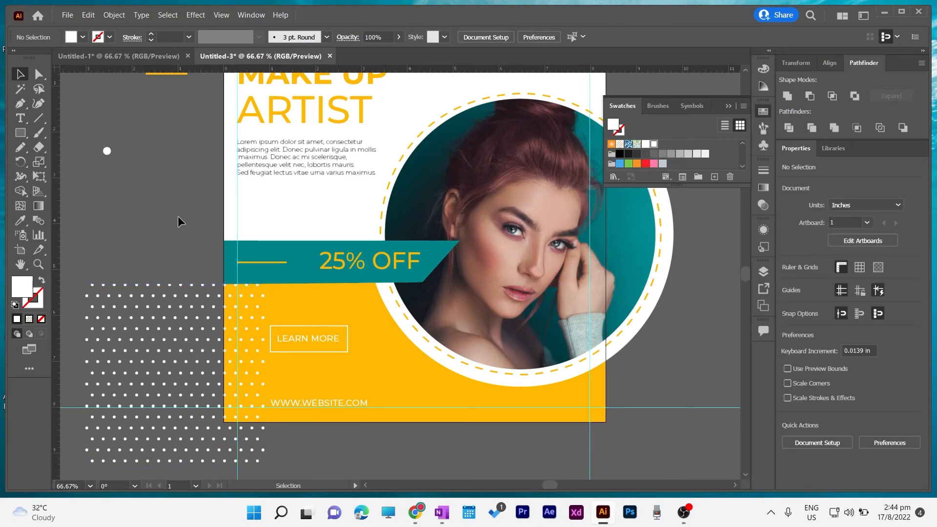
Nudge the polka-dot square left to X -1.1736 in, so fewer dots overlap the artboard
left_click(191, 320)
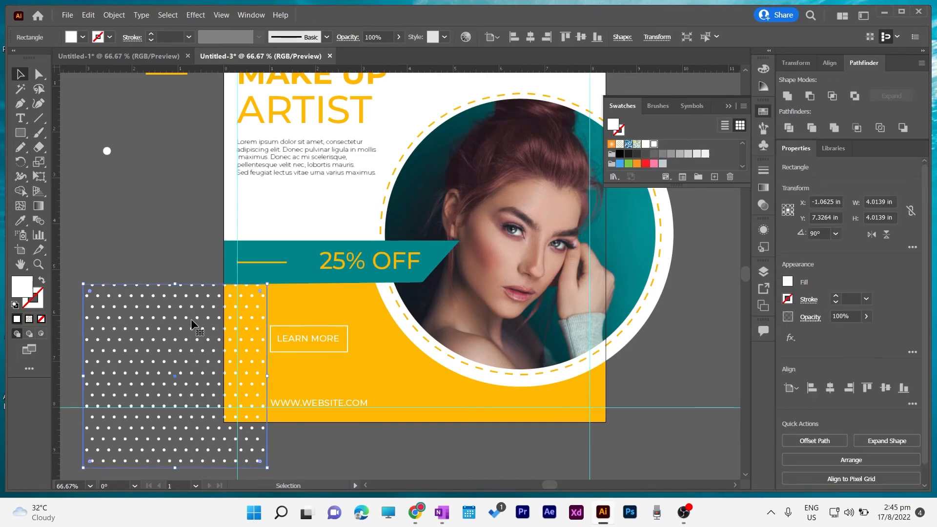
key("Left")
key("Left")
key("Left")
key("Left")
key("Left")
key("Left")
key("Left")
key("Left")
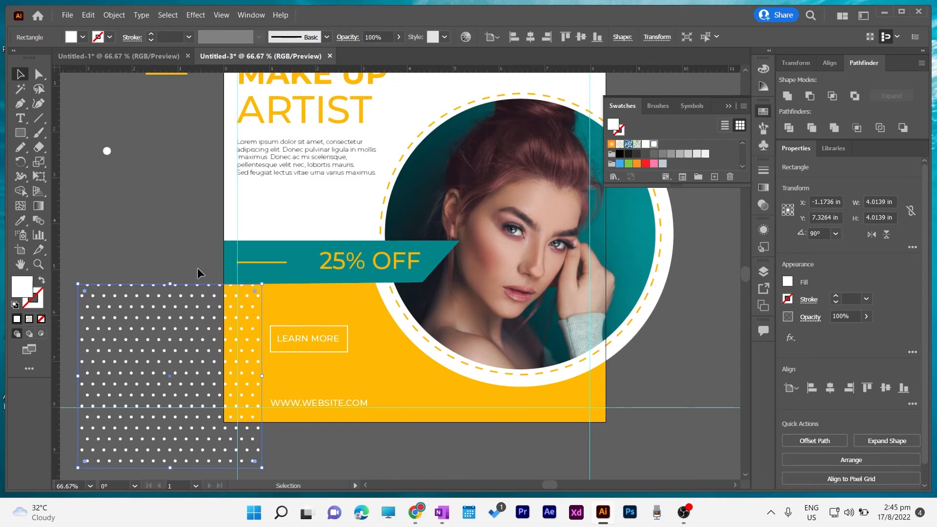
left_click(189, 240)
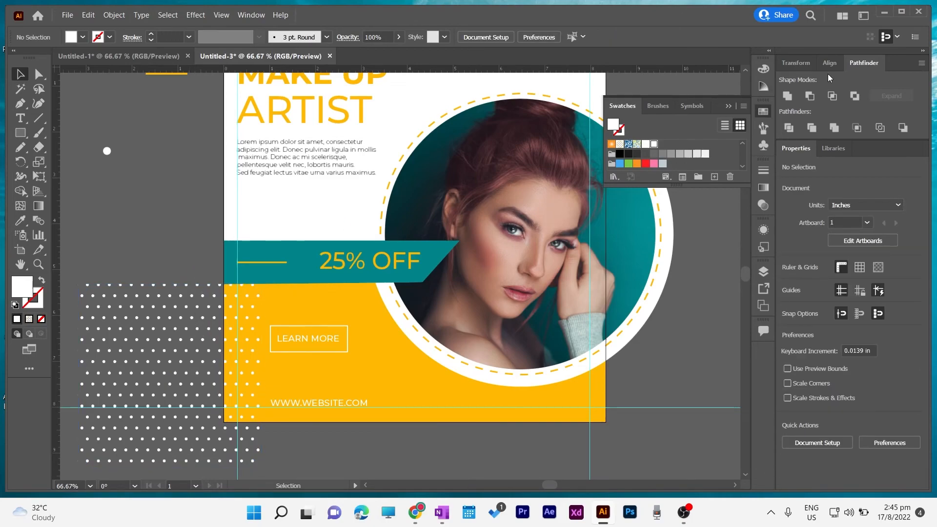
Put the Swatches away and draw a white square of about 8.35 in that covers the whole artboard
left_click(726, 106)
scroll(687, 142, "up", 3)
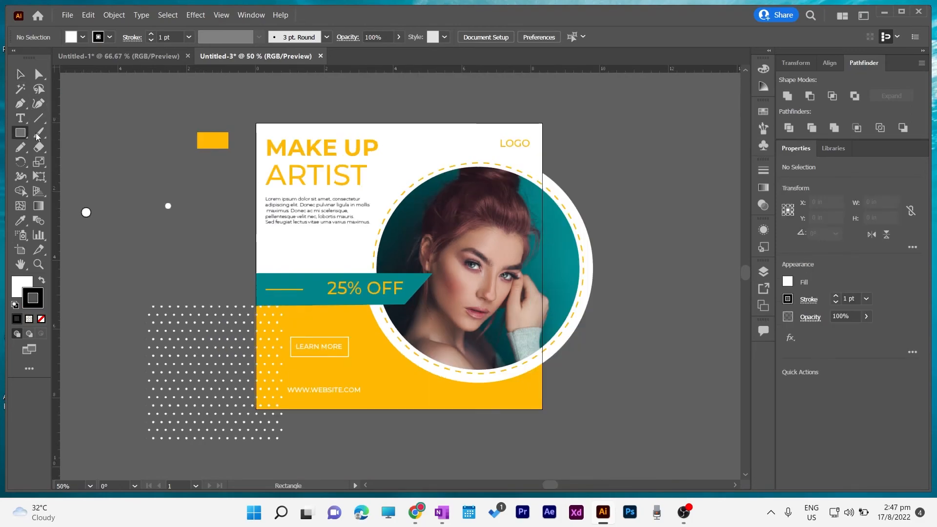
left_click_drag(257, 125, 543, 411)
key("v")
left_click_drag(406, 368, 403, 368)
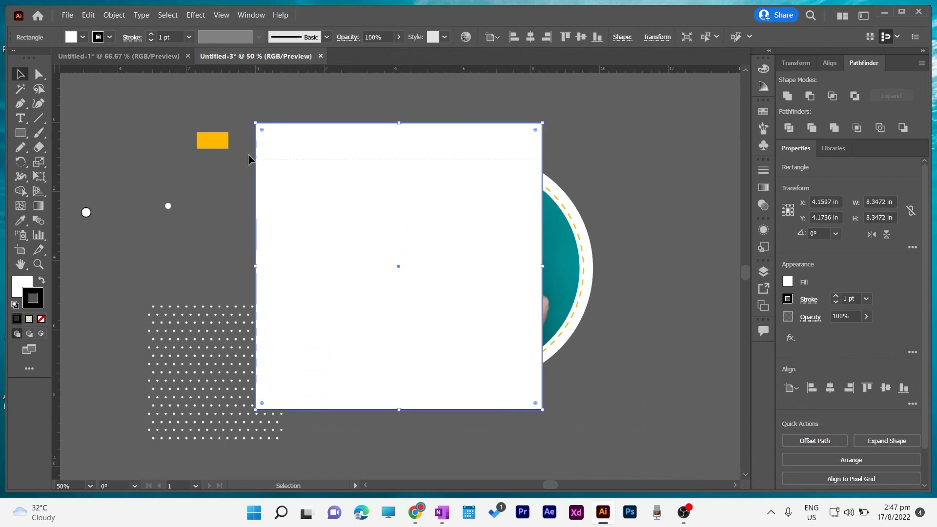
Clip all the artwork to the artboard-sized square with a clipping mask
key("ctrl+a")
right_click(382, 191)
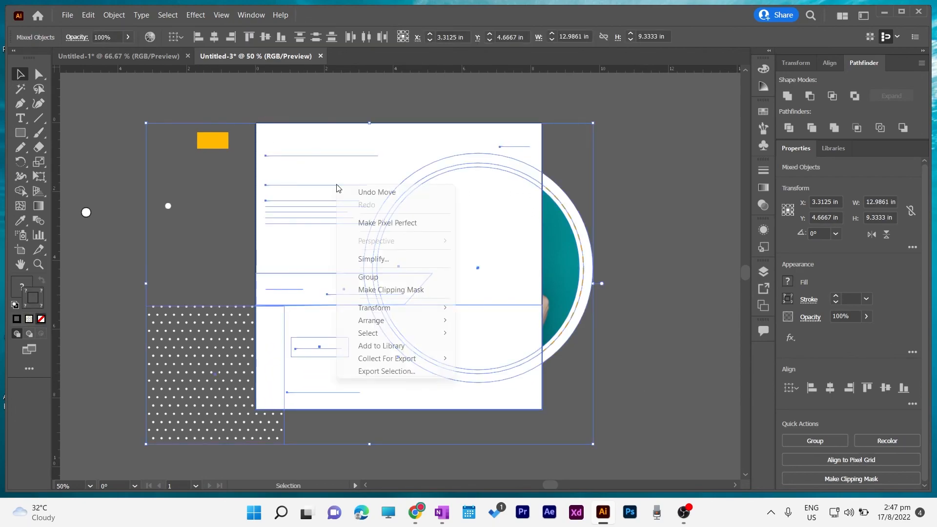
left_click(390, 289)
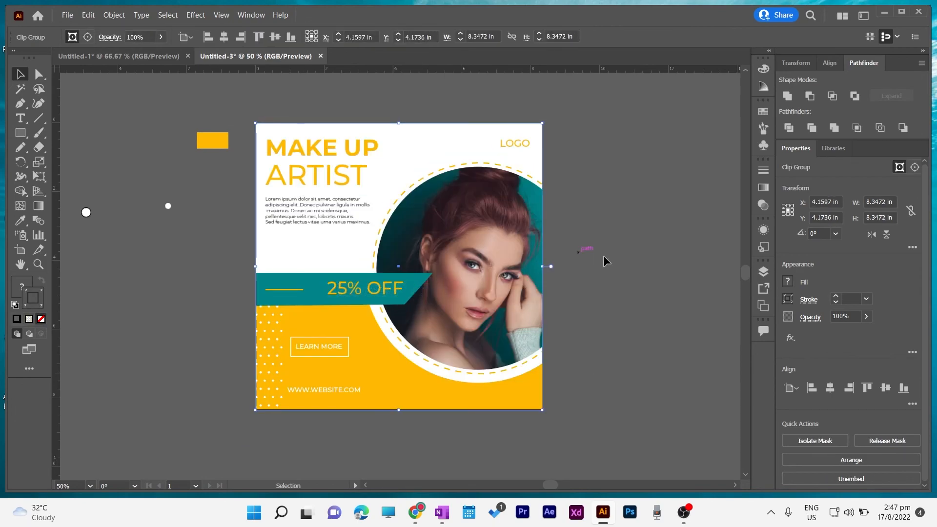
left_click(625, 291)
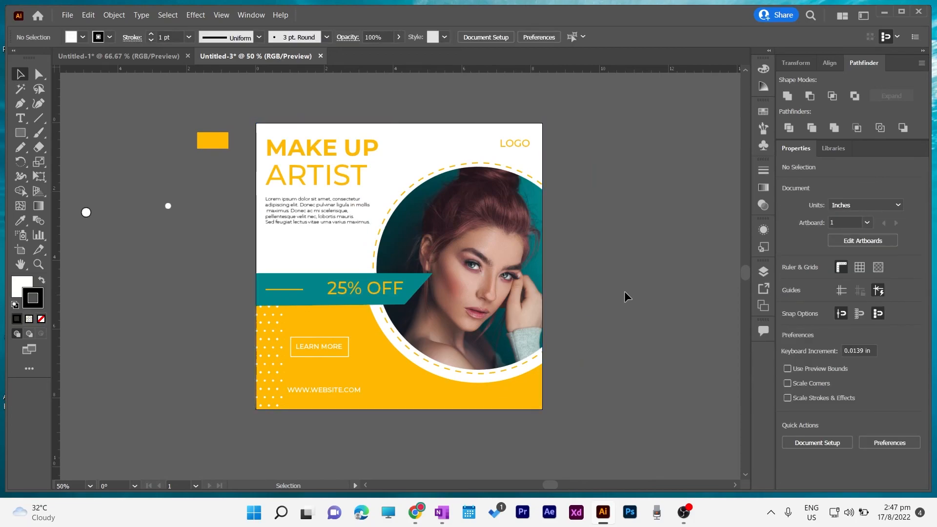
Check the clipped design up close and show the finished post in Presentation Mode
scroll(624, 291, "up", 1)
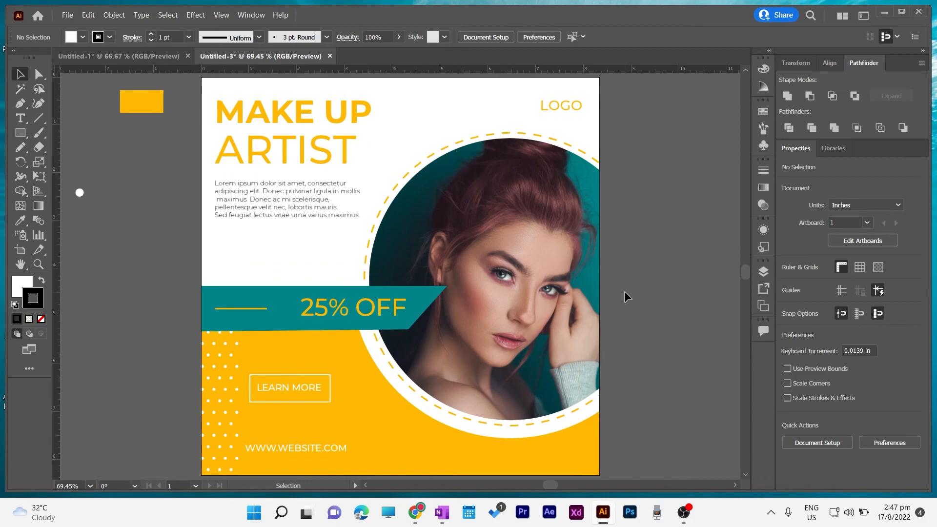
scroll(625, 292, "down", 1)
scroll(625, 291, "down", 2)
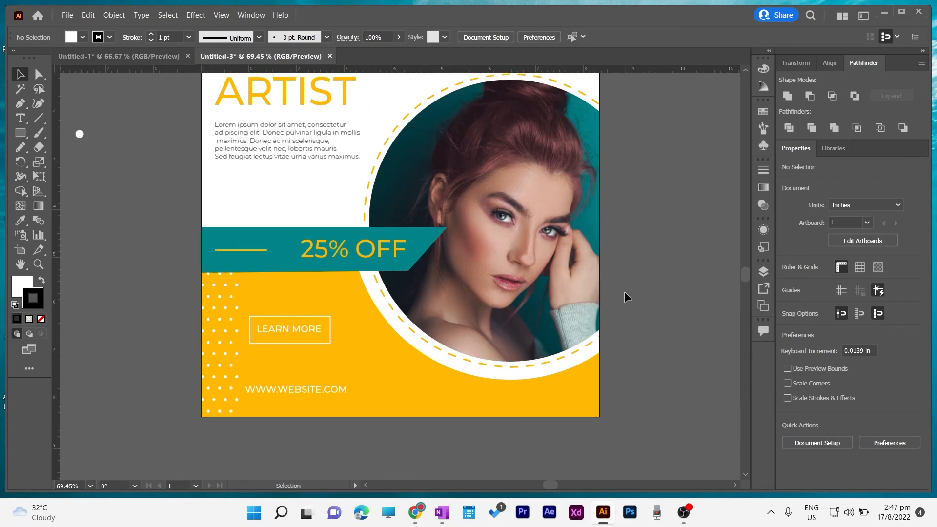
left_click(21, 348)
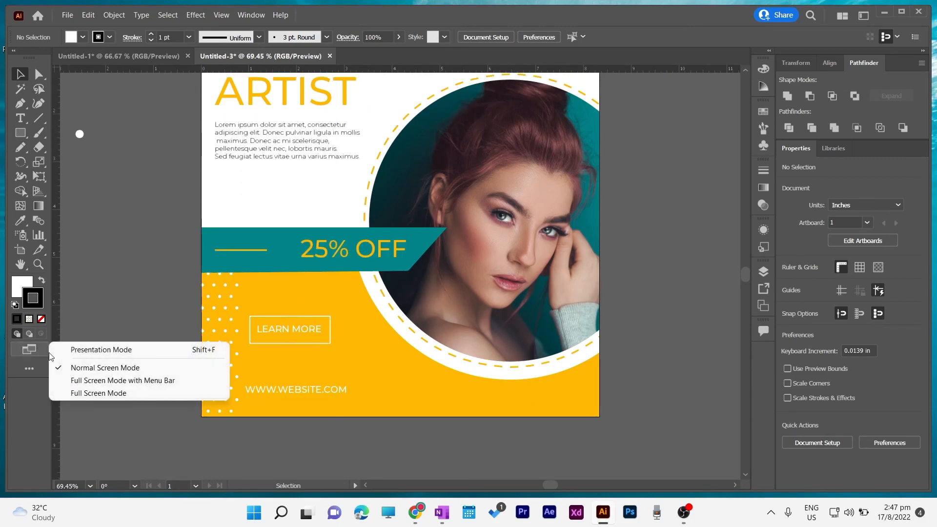
left_click(88, 347)
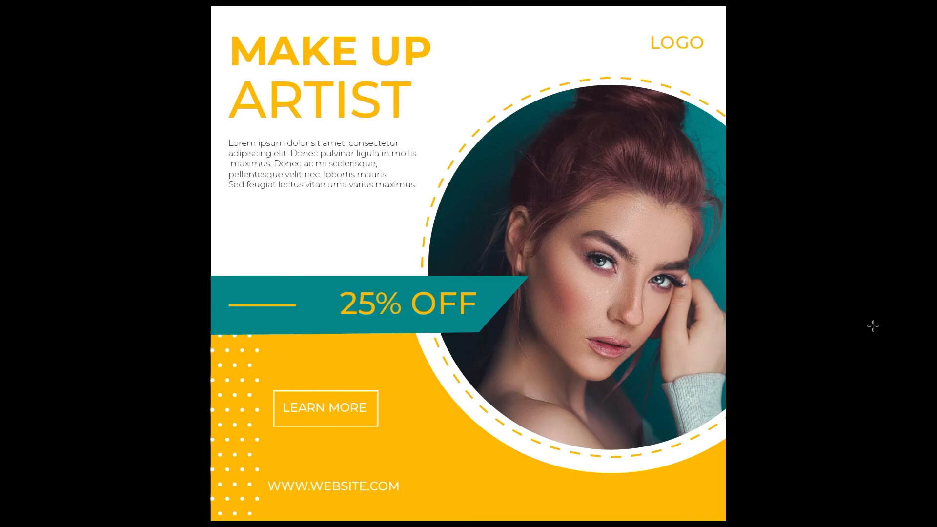